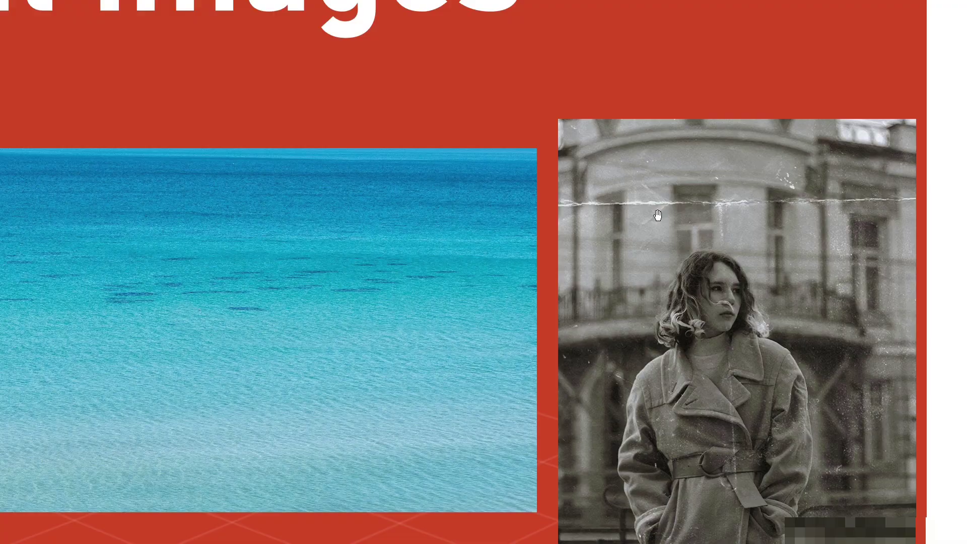
{"action": "key", "text": "Escape"}
{"action": "left_click", "coordinate": [845, 320]}
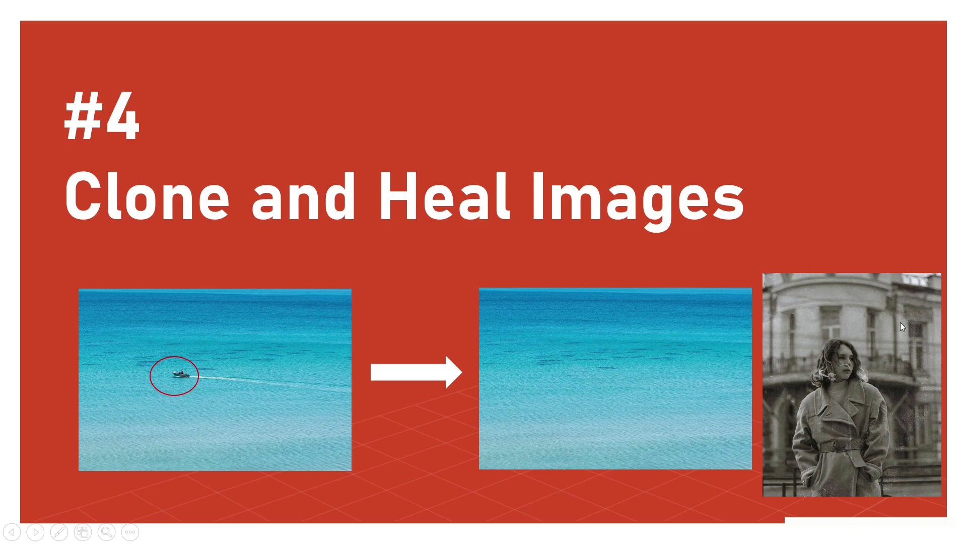
{"action": "key", "text": "Left"}
{"action": "key", "text": "Right"}
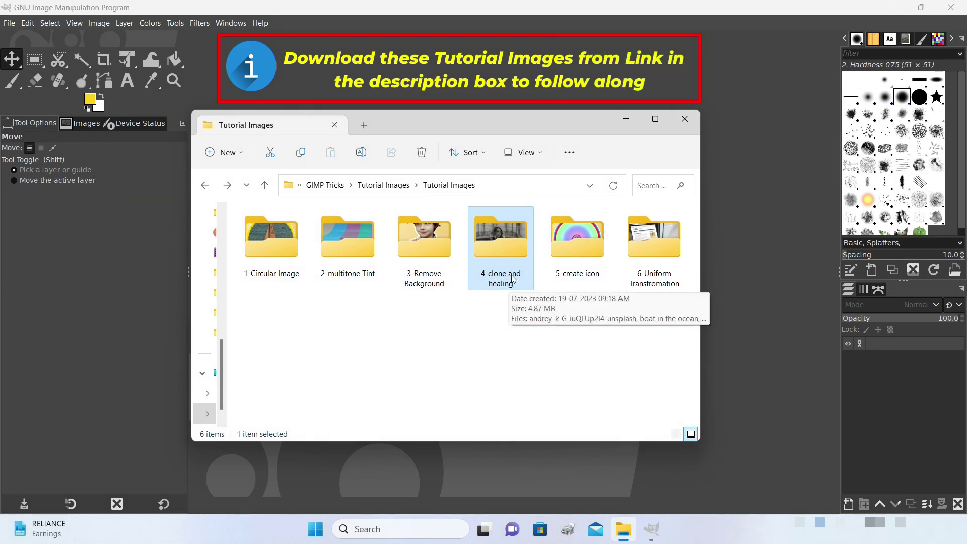
Step: Open the "boat in the ocean" image from the "4-clone and healing" folder in GIMP
{"action": "double_click", "coordinate": [491, 247]}
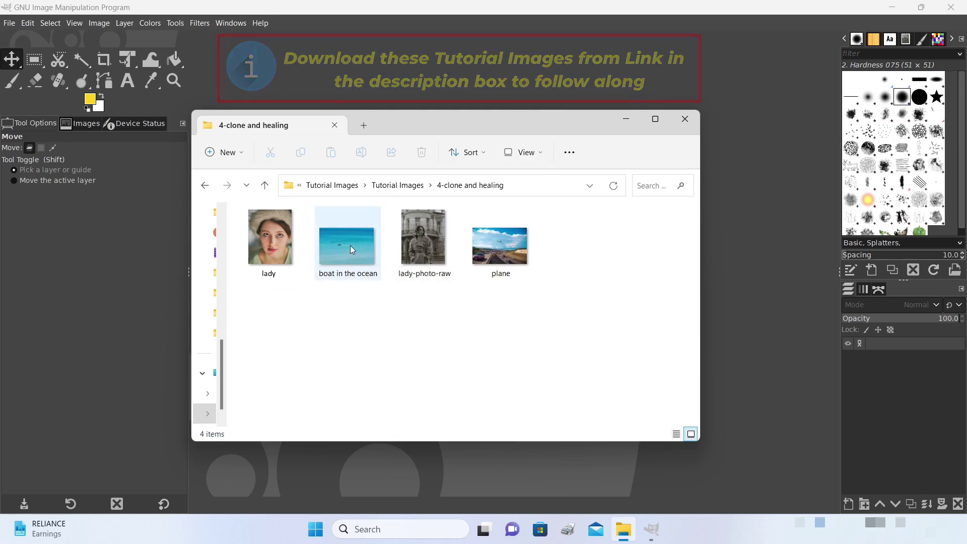
{"action": "left_click_drag", "start_coordinate": [350, 246], "coordinate": [738, 225]}
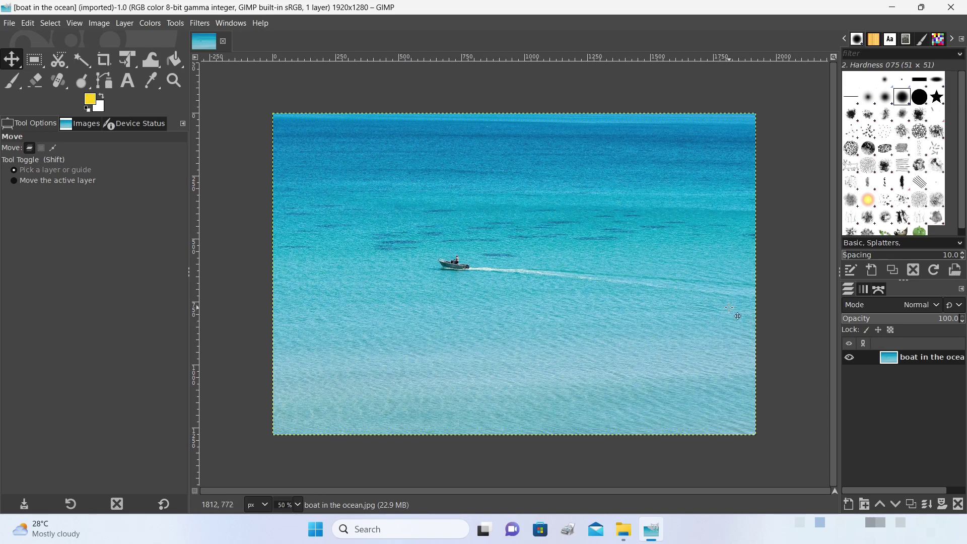
Step: Activate the Clone tool and review its available source options
{"action": "key", "text": "c"}
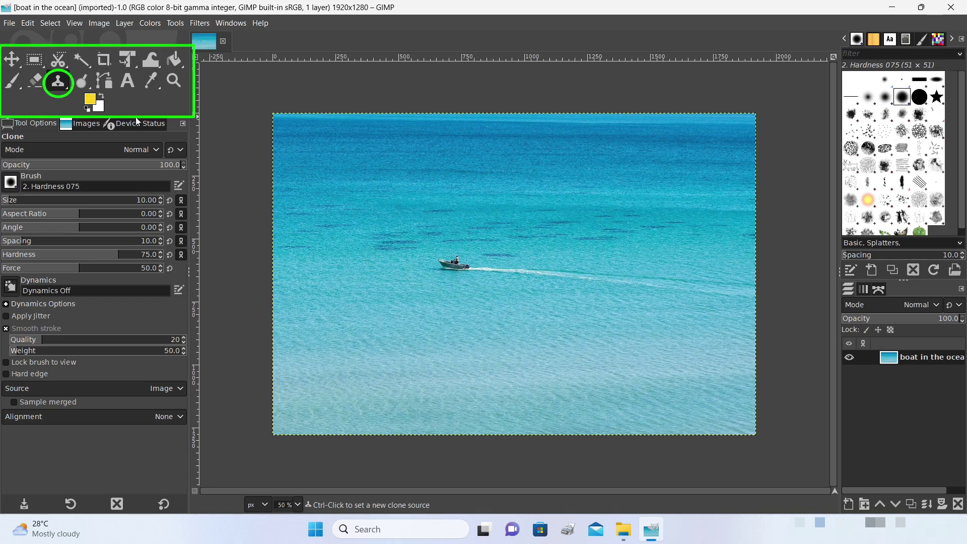
{"action": "right_click", "coordinate": [56, 83]}
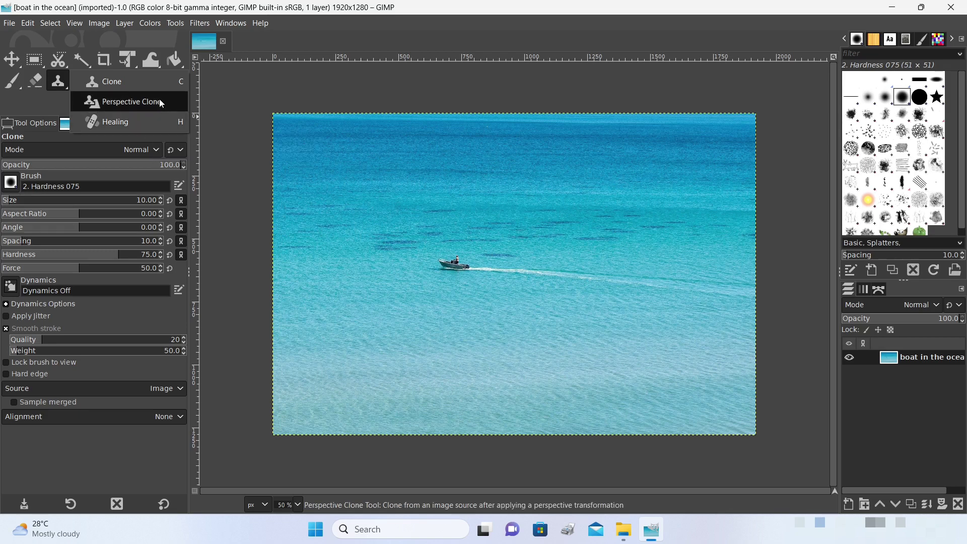
{"action": "left_click", "coordinate": [60, 79]}
{"action": "right_click", "coordinate": [59, 82]}
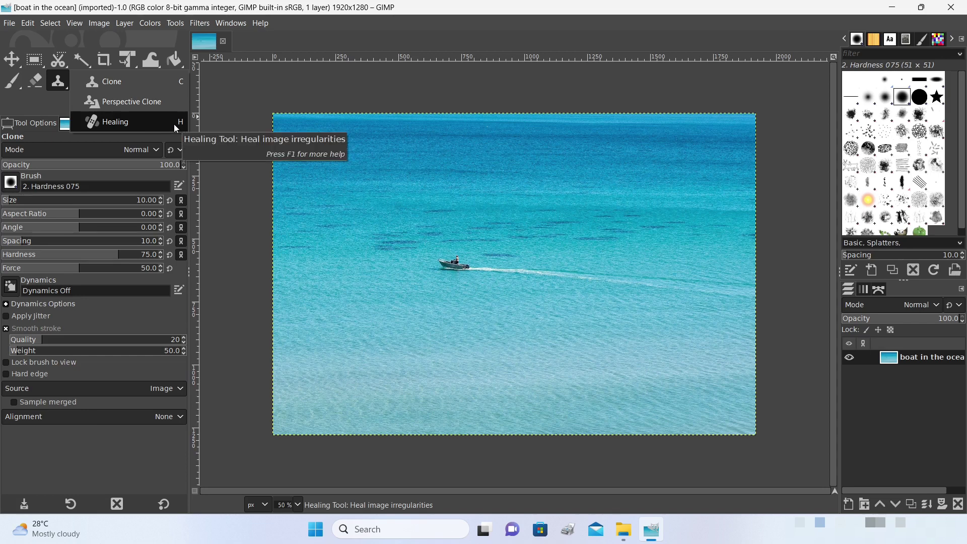
{"action": "left_click", "coordinate": [134, 86]}
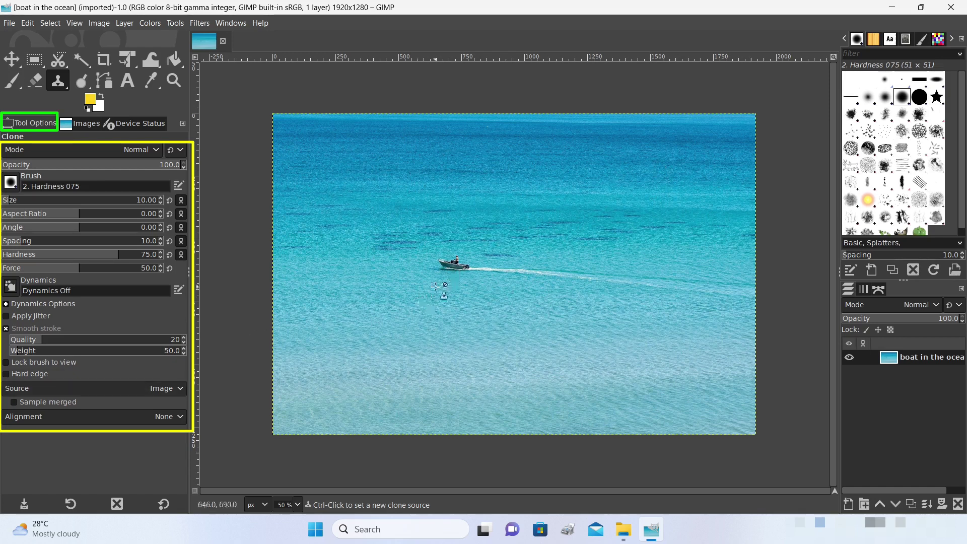
{"action": "left_click", "coordinate": [180, 388]}
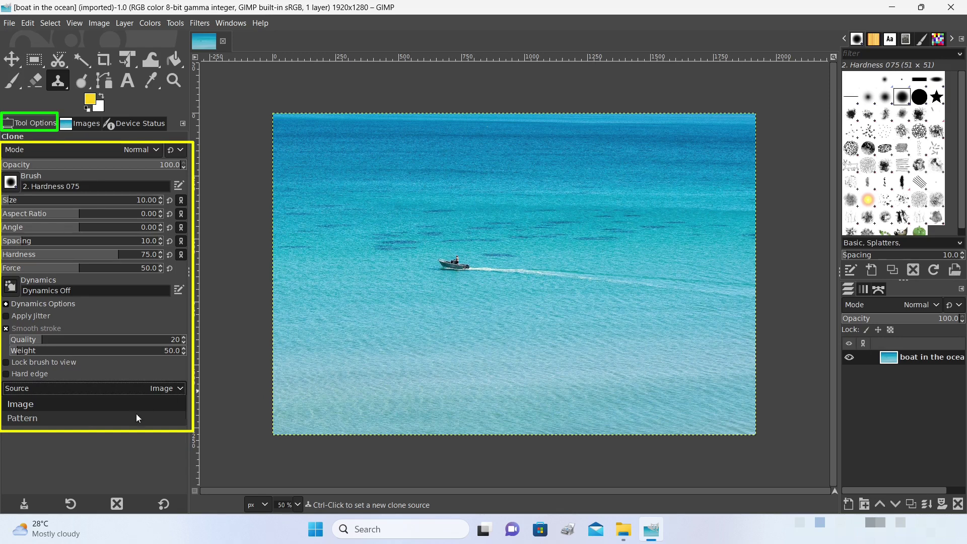
{"action": "left_click", "coordinate": [134, 389]}
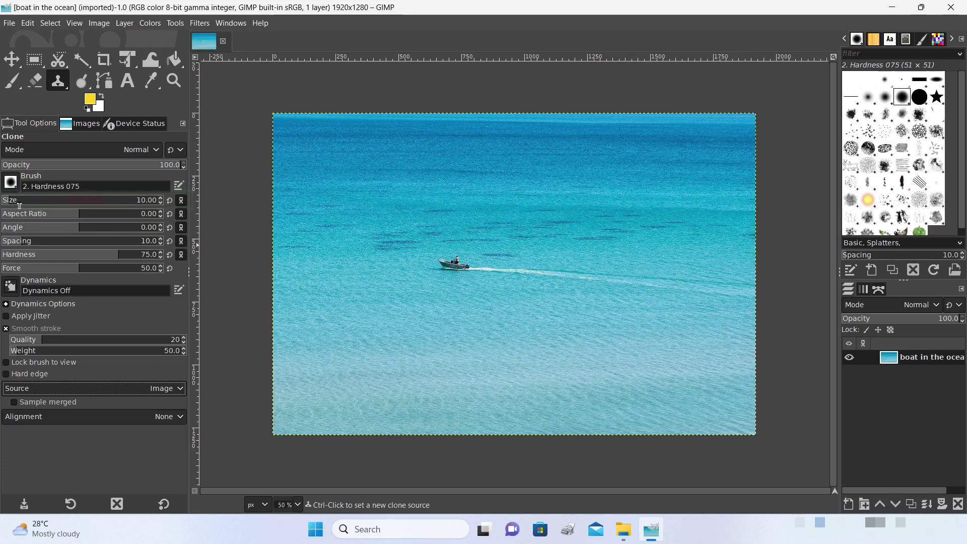
Step: With a clone brush size of 106, sample the water below the wake's far end and clone it over the outer half of the wake
{"action": "left_click_drag", "start_coordinate": [8, 203], "coordinate": [25, 201]}
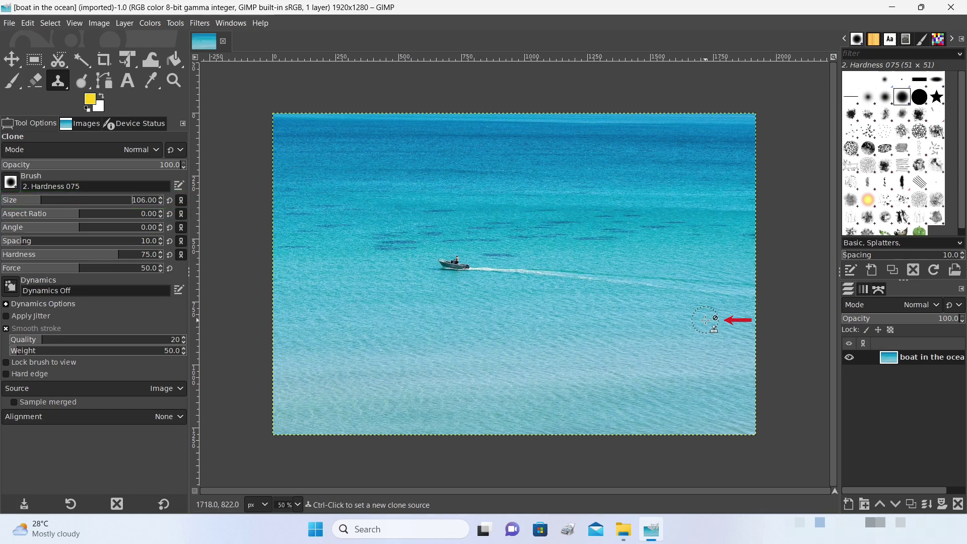
{"action": "left_click", "coordinate": [732, 313], "text": "ctrl"}
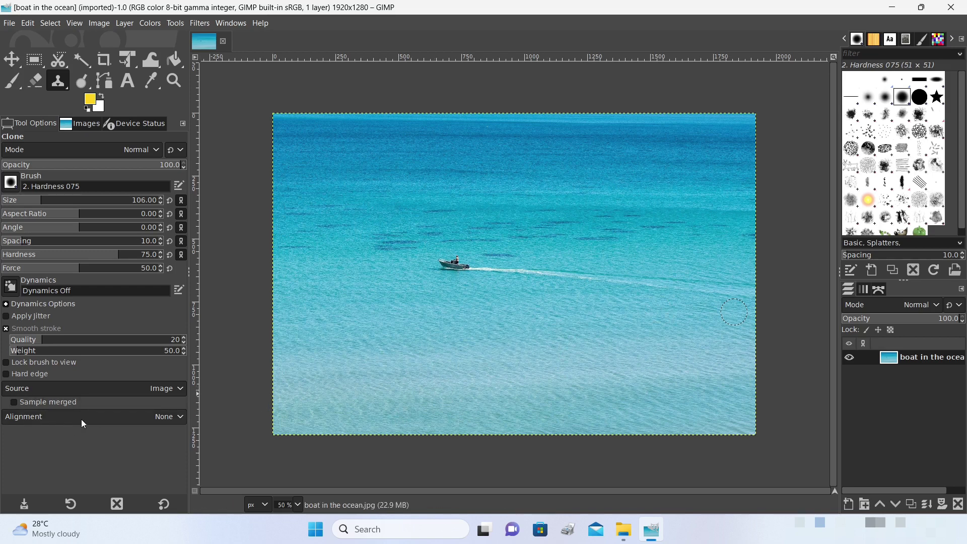
{"action": "left_click", "coordinate": [179, 418]}
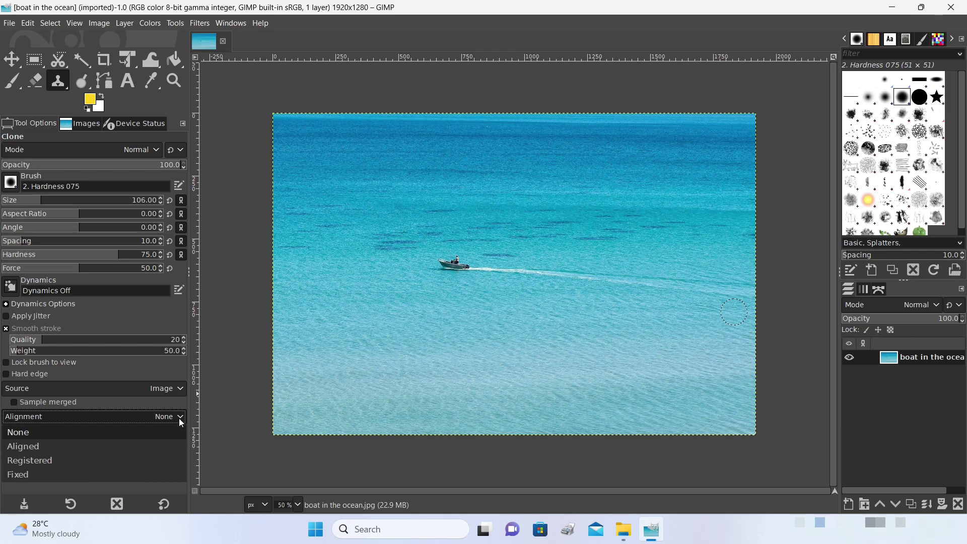
{"action": "left_click", "coordinate": [179, 418]}
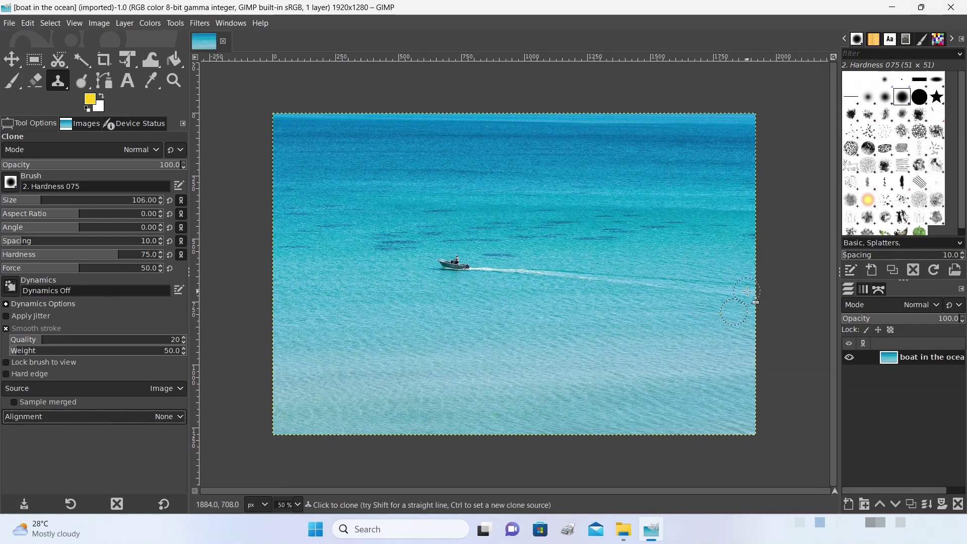
{"action": "left_click_drag", "start_coordinate": [743, 290], "coordinate": [591, 279]}
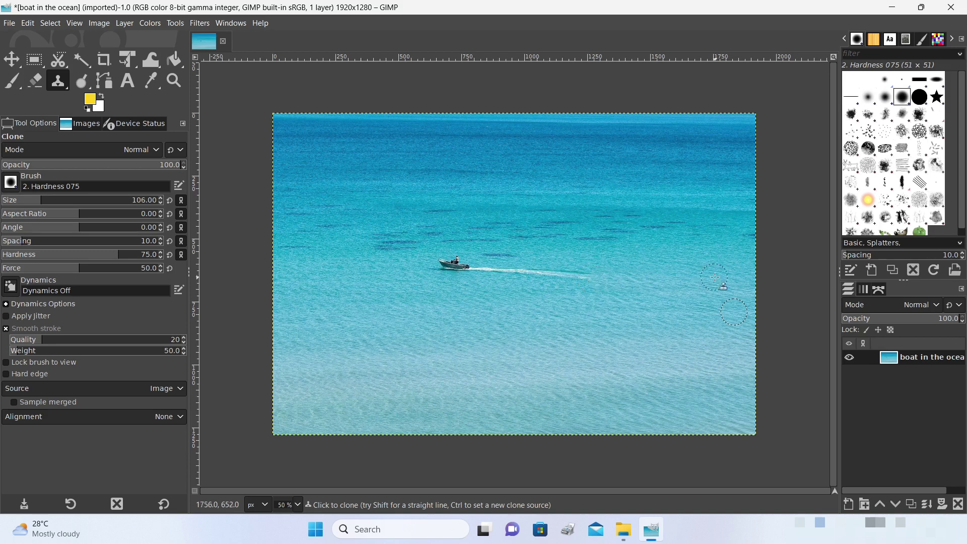
Step: Clone clean water over the rest of the wake and the boat, sampling first above the erased wake and then just below the boat
{"action": "key", "text": "ctrl"}
{"action": "left_click", "coordinate": [716, 269], "text": "ctrl"}
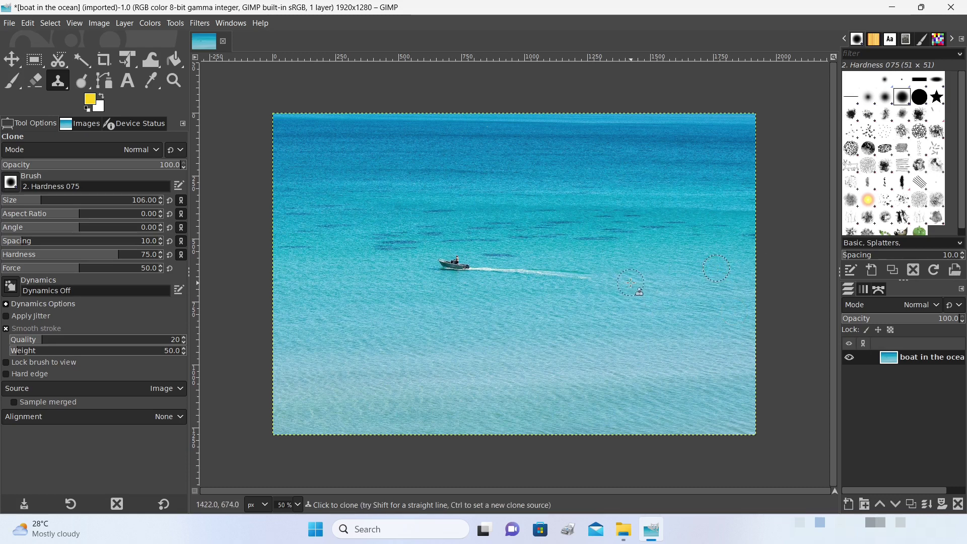
{"action": "left_click_drag", "start_coordinate": [623, 282], "coordinate": [517, 273]}
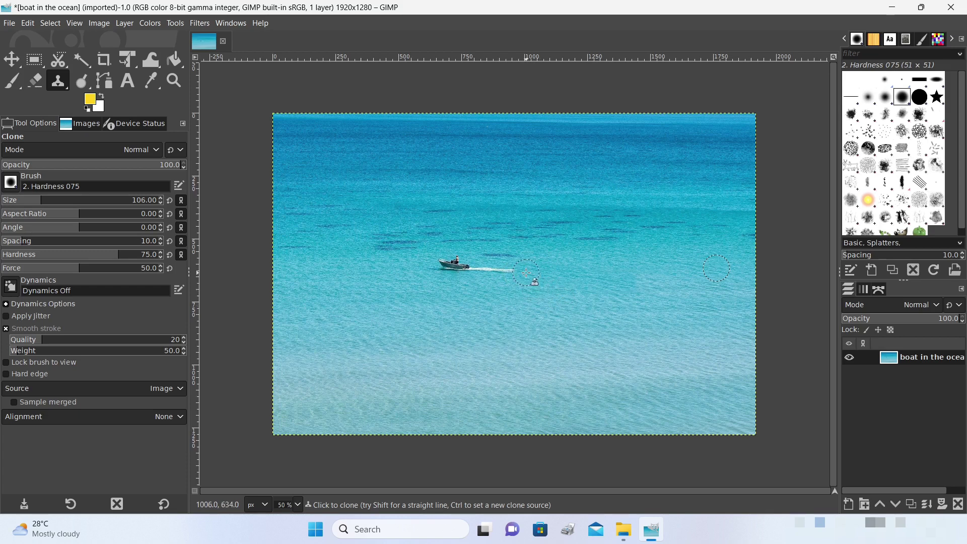
{"action": "left_click_drag", "start_coordinate": [520, 271], "coordinate": [477, 269]}
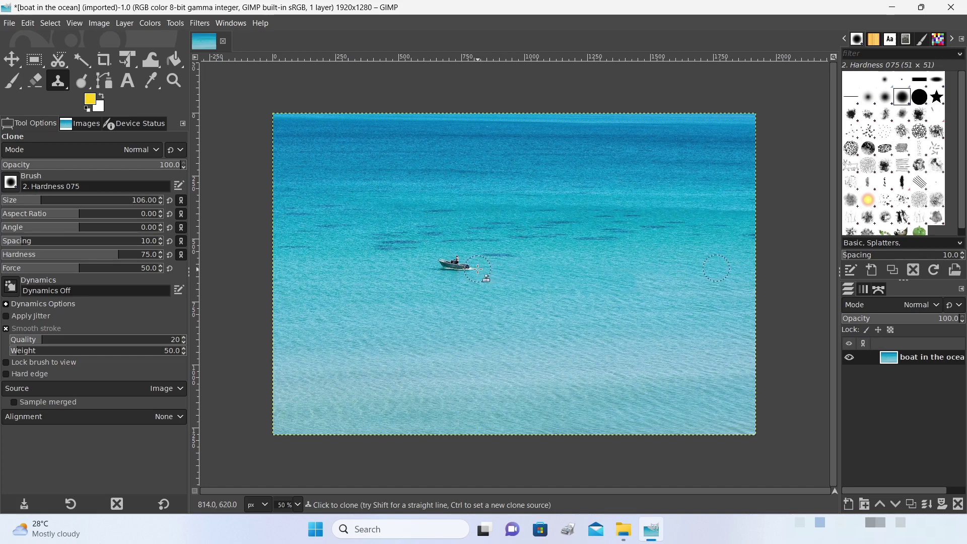
{"action": "left_click", "coordinate": [446, 284], "text": "ctrl"}
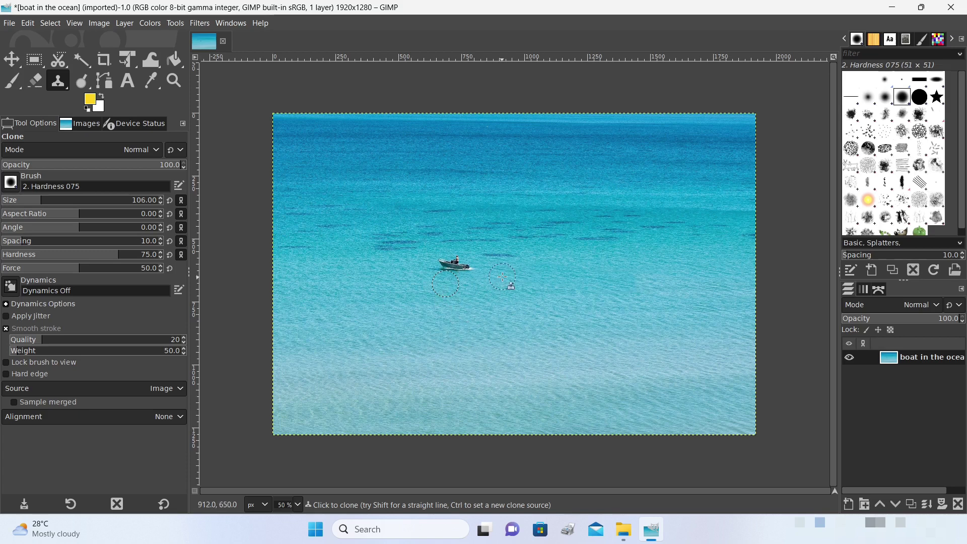
{"action": "mouse_move", "coordinate": [492, 272]}
{"action": "left_mouse_down"}
{"action": "mouse_move", "coordinate": [423, 265]}
{"action": "mouse_move", "coordinate": [463, 279]}
{"action": "mouse_move", "coordinate": [417, 272]}
{"action": "mouse_move", "coordinate": [471, 275]}
{"action": "left_mouse_up"}
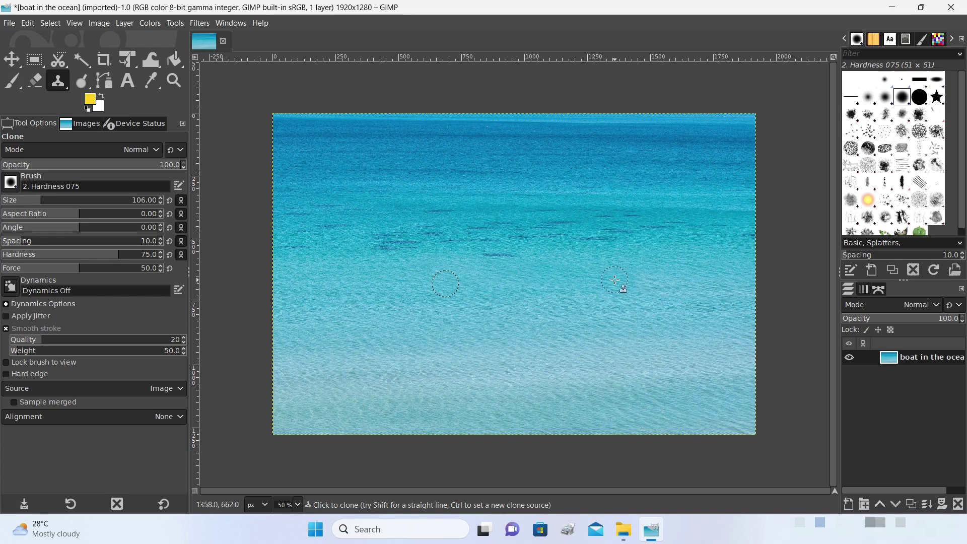
Step: Retouch the water where the outer wake was, cloning over it from clean areas sampled nearby
{"action": "left_click", "coordinate": [620, 278], "text": "ctrl"}
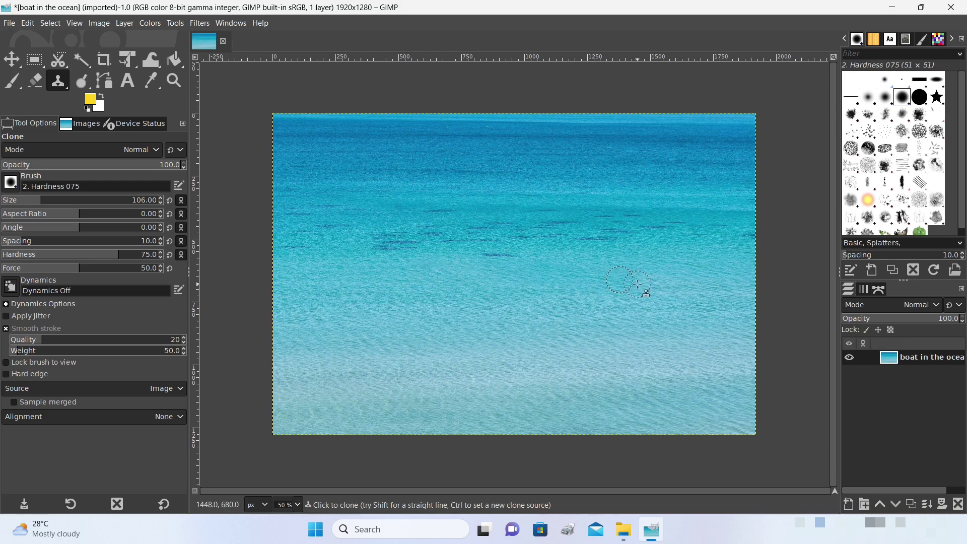
{"action": "left_click_drag", "start_coordinate": [641, 283], "coordinate": [715, 289]}
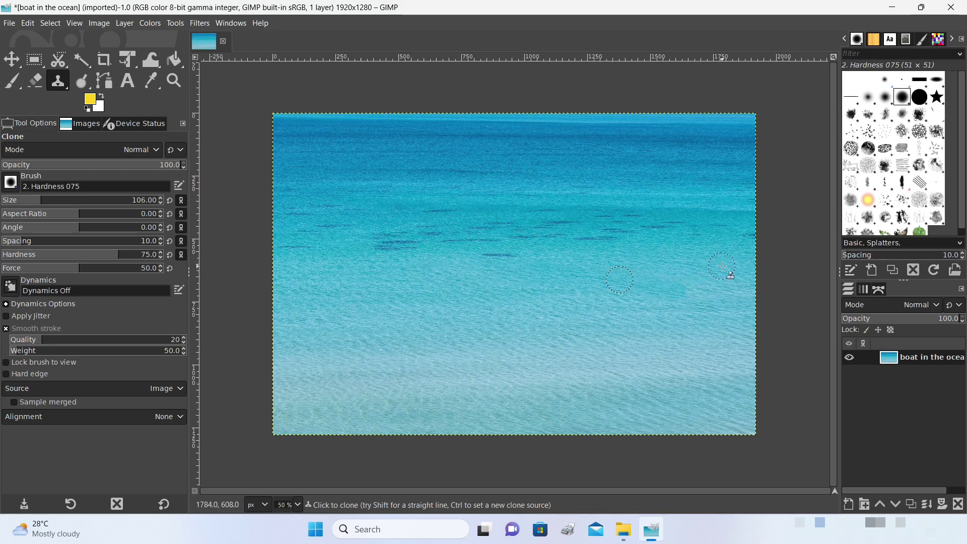
{"action": "key", "text": "ctrl"}
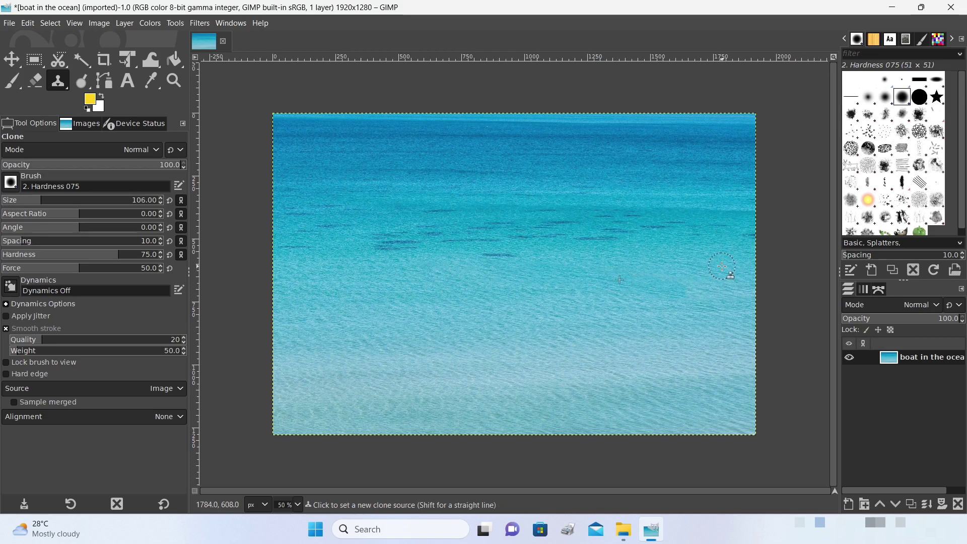
{"action": "left_click", "coordinate": [722, 266], "text": "ctrl"}
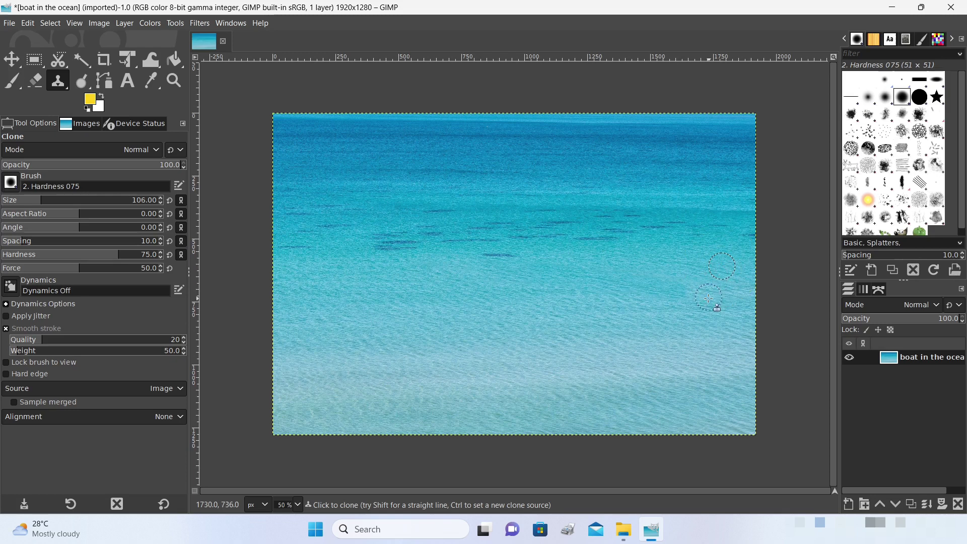
{"action": "left_click_drag", "start_coordinate": [700, 291], "coordinate": [643, 288]}
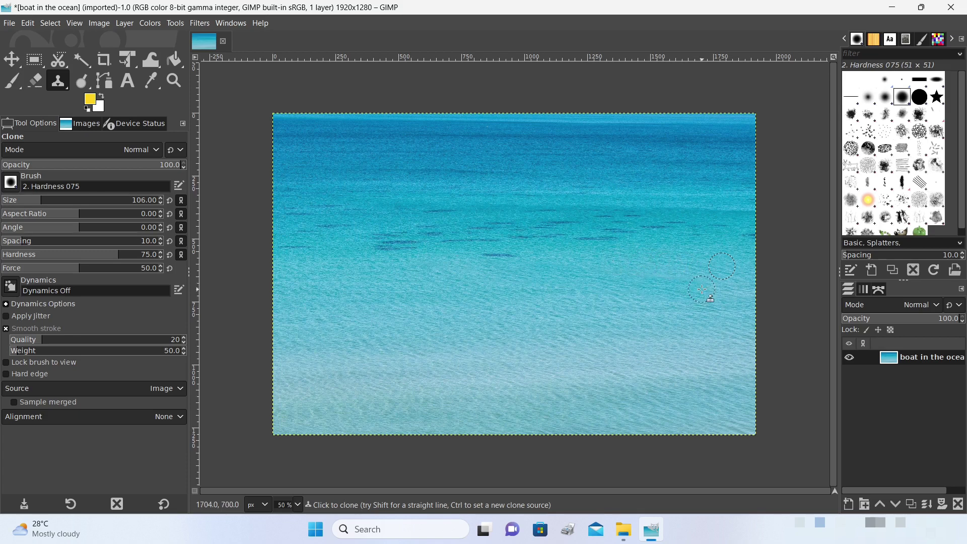
{"action": "left_click_drag", "start_coordinate": [702, 289], "coordinate": [655, 289]}
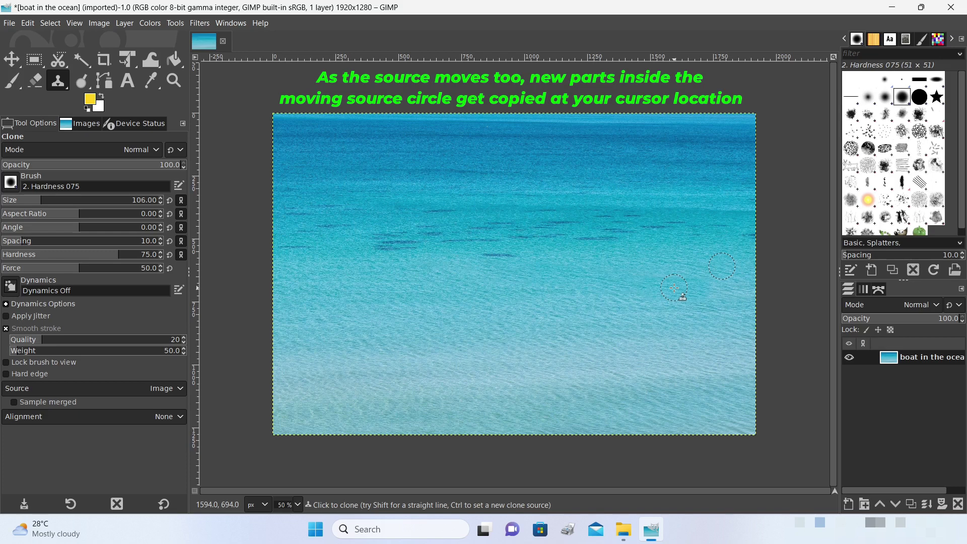
{"action": "left_click_drag", "start_coordinate": [667, 287], "coordinate": [609, 288]}
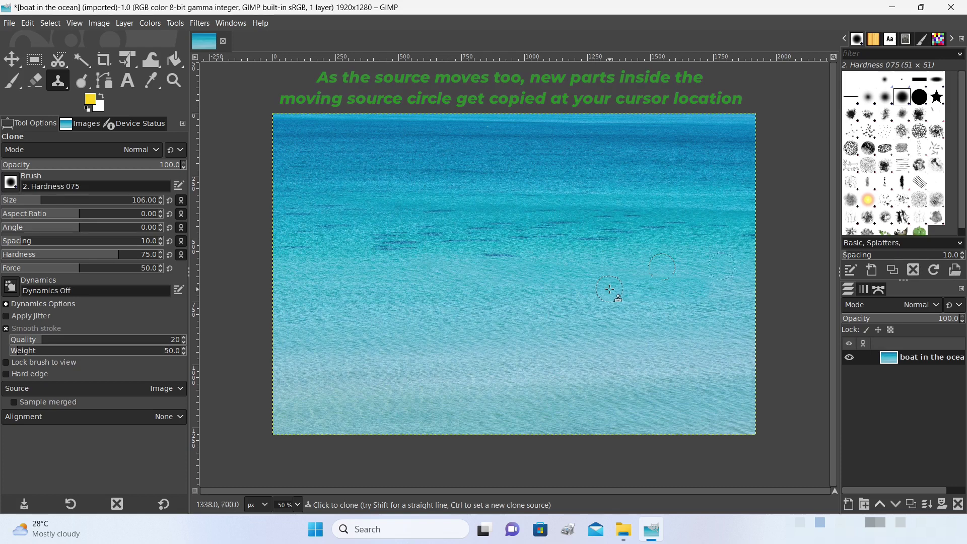
Step: Set the clone alignment to Fixed, sample the water near the image's right edge and clone it across the former wake area
{"action": "left_click", "coordinate": [179, 418]}
{"action": "left_click", "coordinate": [56, 479]}
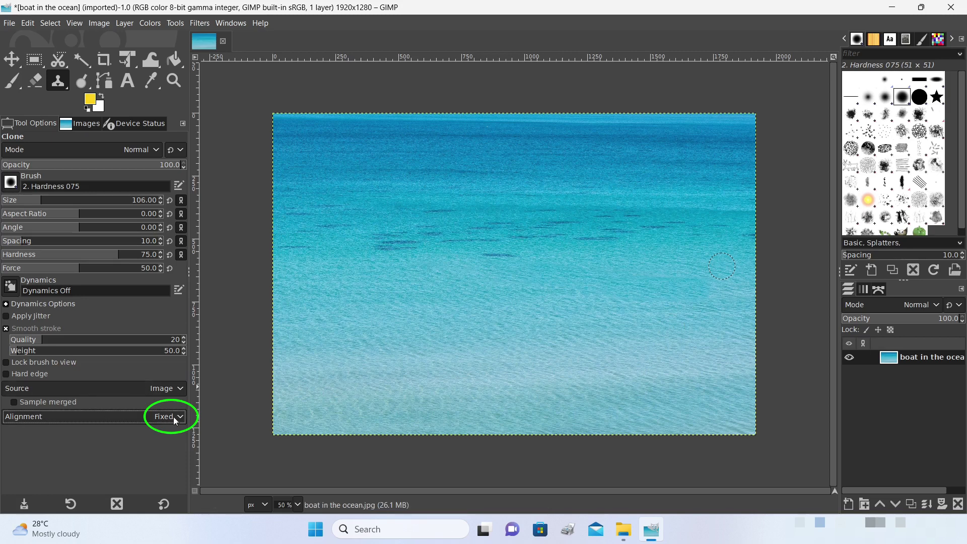
{"action": "left_click", "coordinate": [734, 293], "text": "ctrl"}
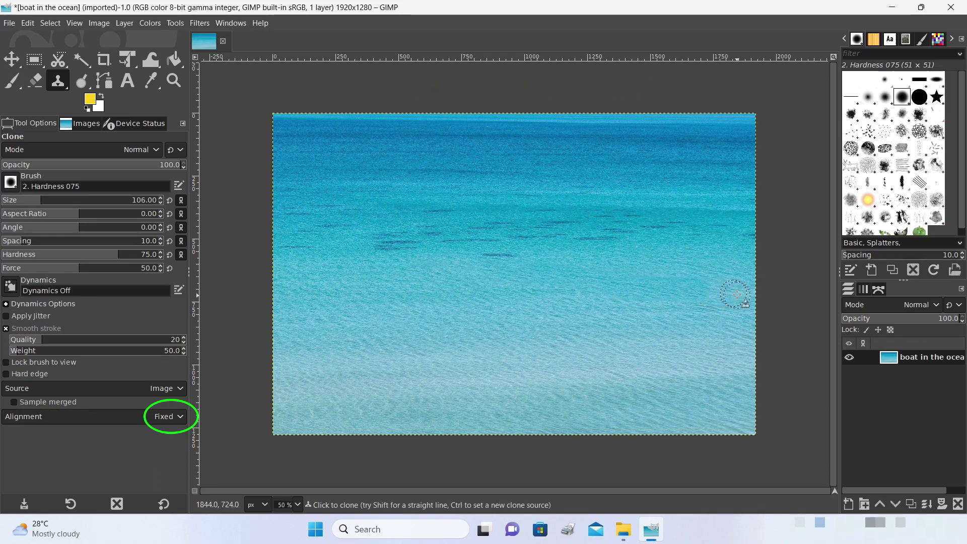
{"action": "left_click_drag", "start_coordinate": [705, 294], "coordinate": [612, 290]}
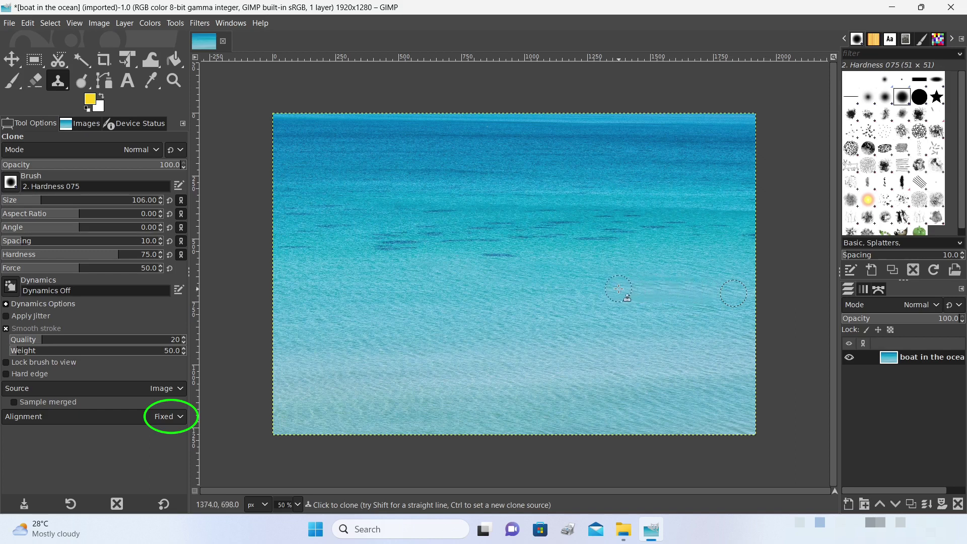
Step: Try further fixed-source clone strokes back and forth over the same patch of water, and undo them
{"action": "left_click_drag", "start_coordinate": [684, 287], "coordinate": [602, 286]}
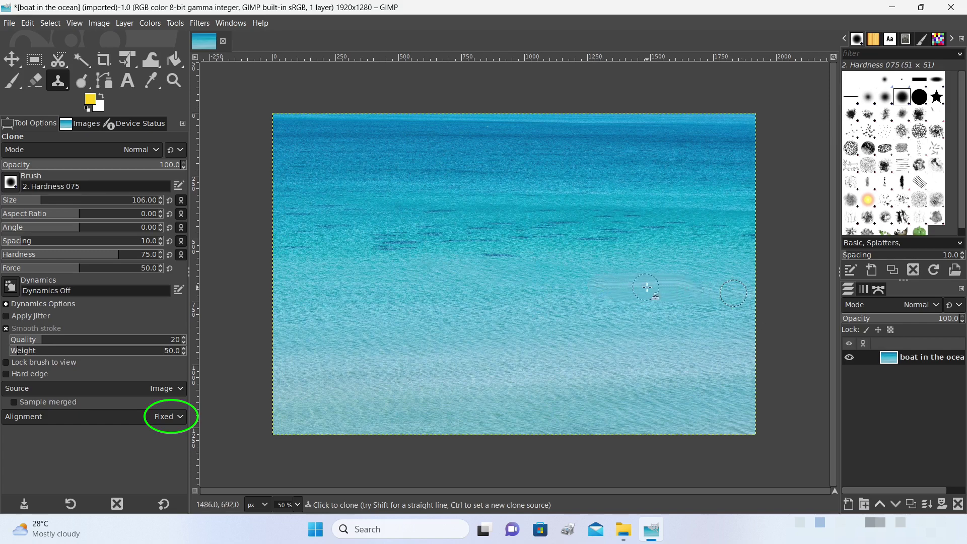
{"action": "mouse_move", "coordinate": [605, 291]}
{"action": "left_mouse_down"}
{"action": "mouse_move", "coordinate": [671, 286]}
{"action": "mouse_move", "coordinate": [659, 293]}
{"action": "mouse_move", "coordinate": [686, 282]}
{"action": "left_mouse_up"}
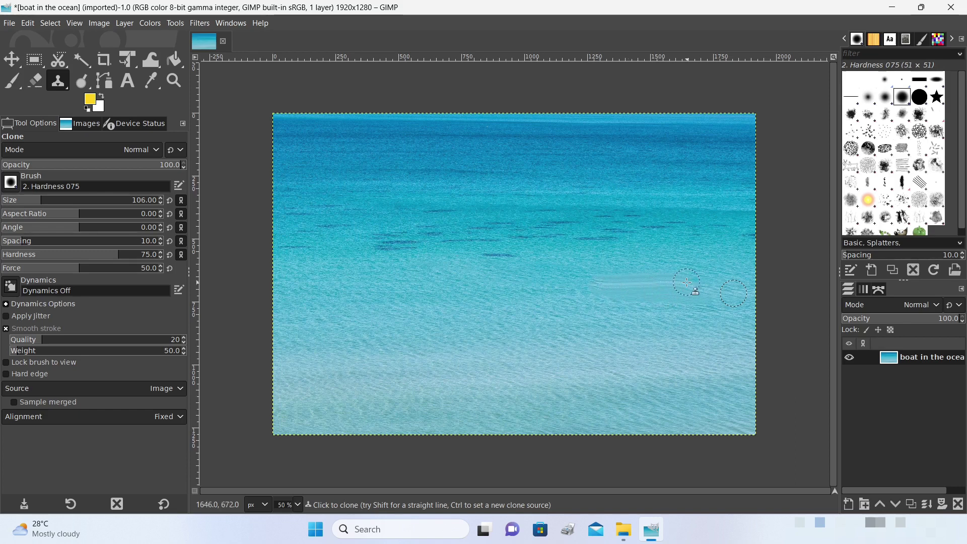
{"action": "key", "text": "ctrl+z"}
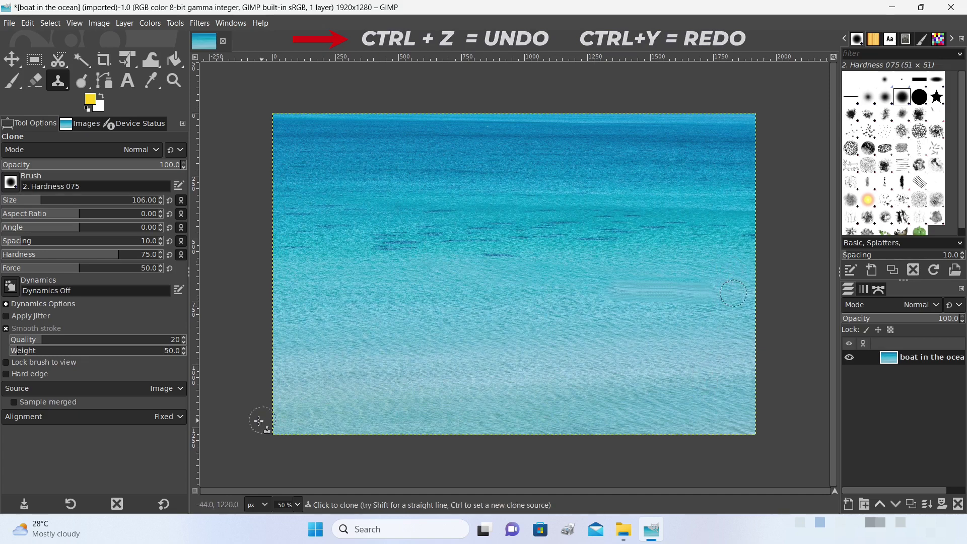
Step: Set the clone alignment to None, sample the water near the image's right edge and clone it across the former wake area
{"action": "left_click", "coordinate": [170, 418]}
{"action": "left_click", "coordinate": [60, 432]}
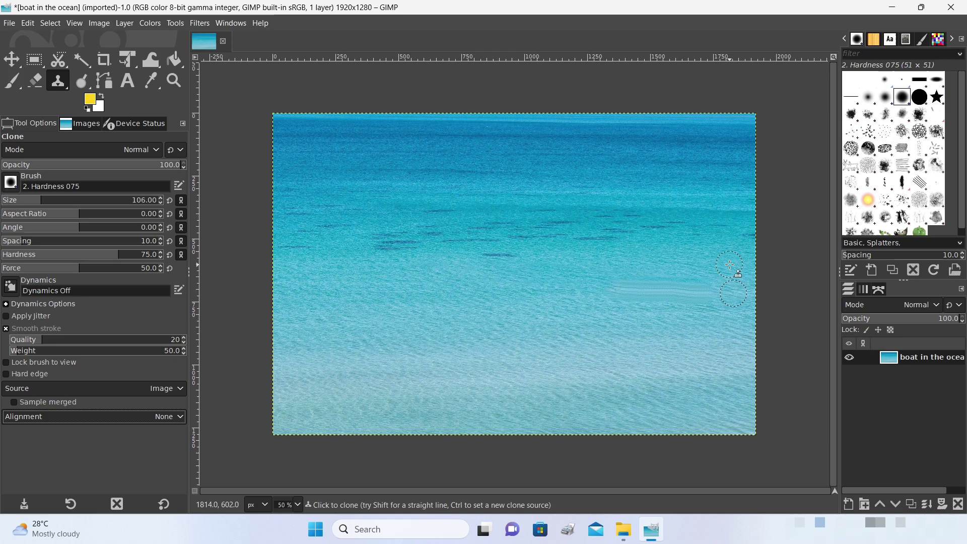
{"action": "left_click", "coordinate": [735, 262], "text": "ctrl"}
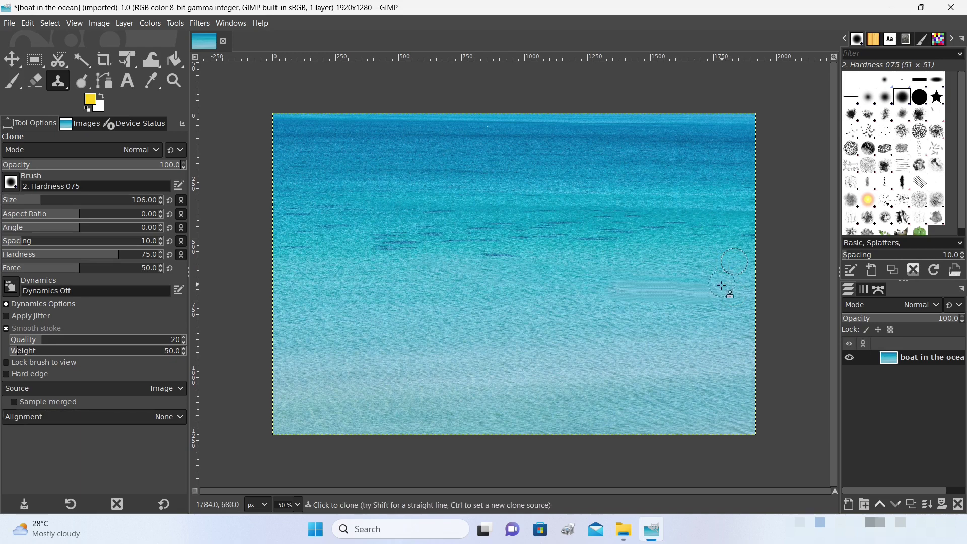
{"action": "left_click_drag", "start_coordinate": [712, 296], "coordinate": [568, 294]}
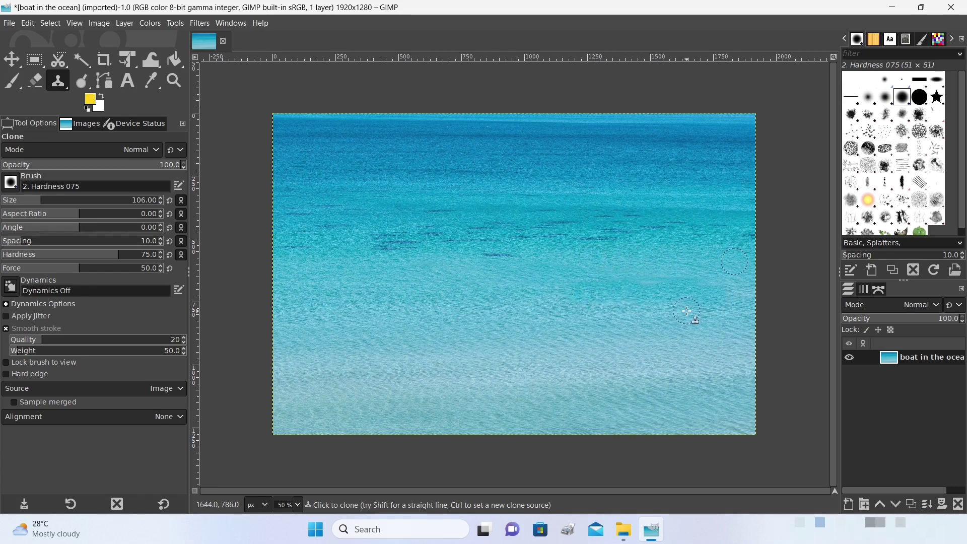
Step: Blend the mismatched patch of water in the former wake area with short clone strokes, resampling repeatedly from the water around it
{"action": "left_click", "coordinate": [663, 313], "text": "ctrl"}
{"action": "left_click", "coordinate": [717, 274], "text": "ctrl"}
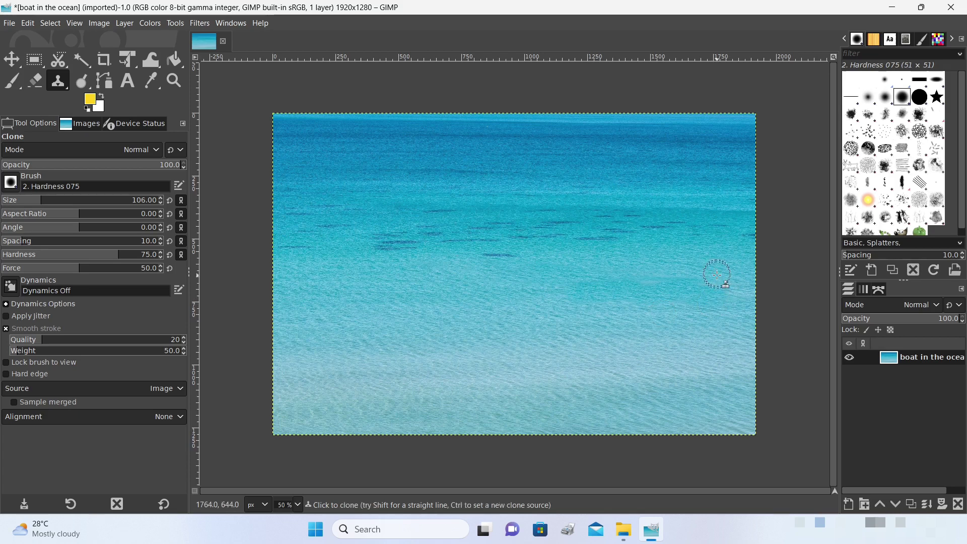
{"action": "left_click_drag", "start_coordinate": [705, 285], "coordinate": [616, 297]}
{"action": "left_click", "coordinate": [563, 286], "text": "ctrl"}
{"action": "left_click_drag", "start_coordinate": [576, 290], "coordinate": [631, 294]}
{"action": "left_click", "coordinate": [621, 312], "text": "ctrl"}
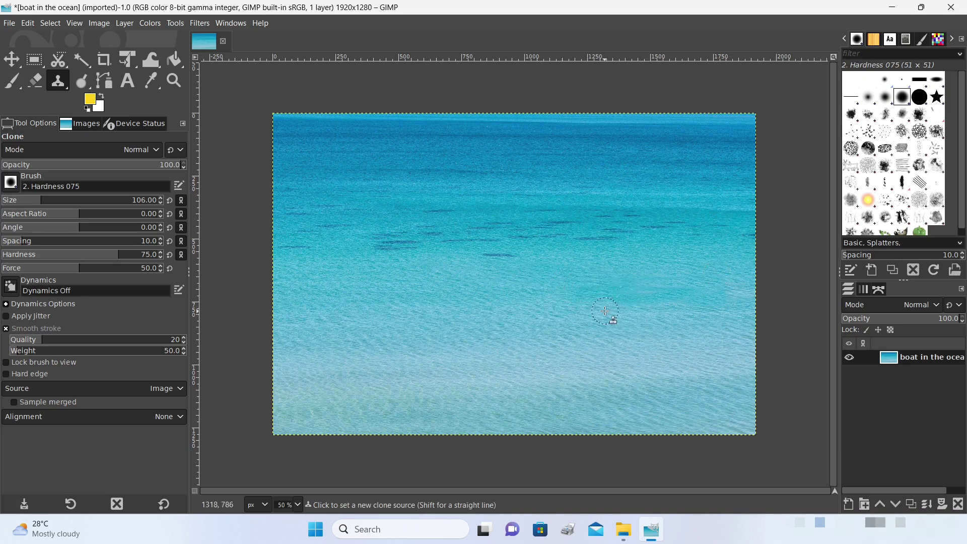
{"action": "left_click_drag", "start_coordinate": [585, 296], "coordinate": [612, 296]}
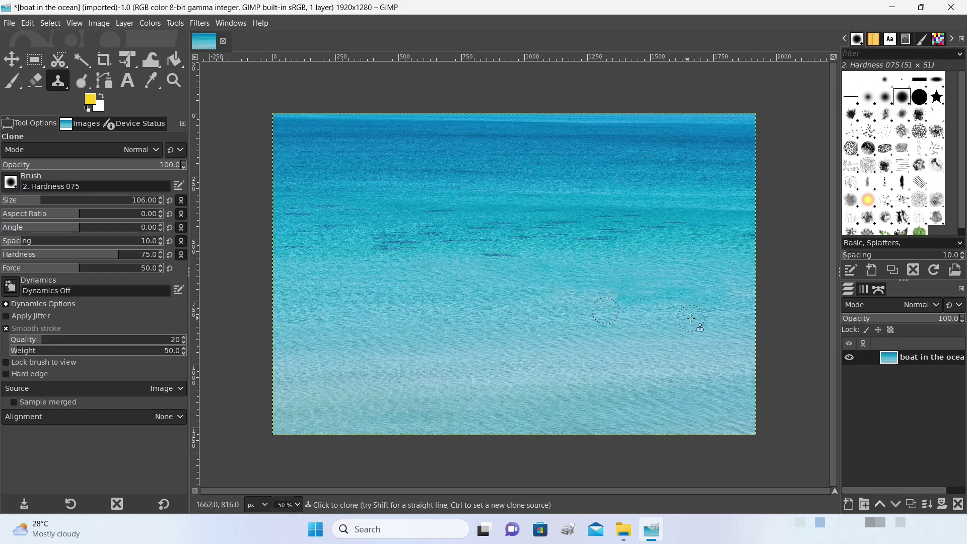
{"action": "left_click", "coordinate": [685, 311], "text": "ctrl"}
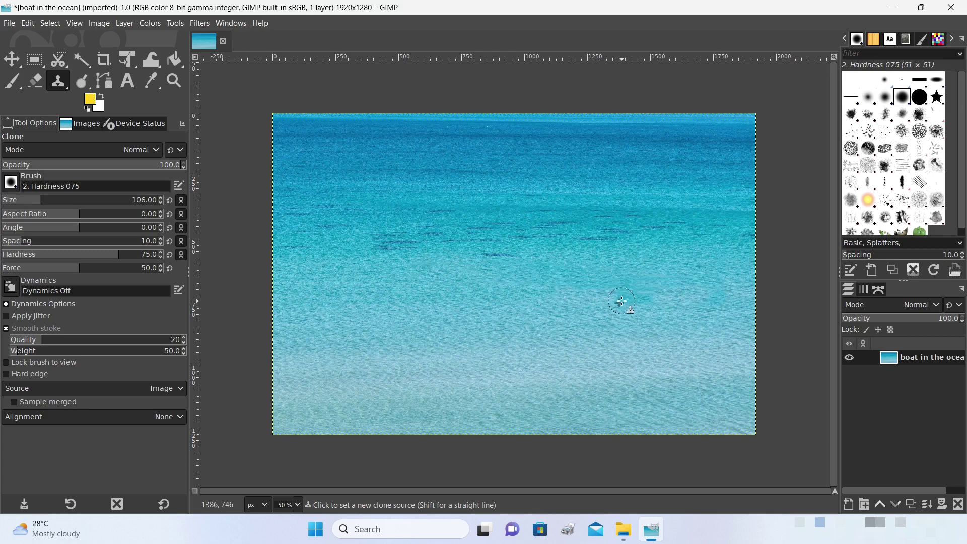
{"action": "left_click", "coordinate": [624, 299], "text": "ctrl"}
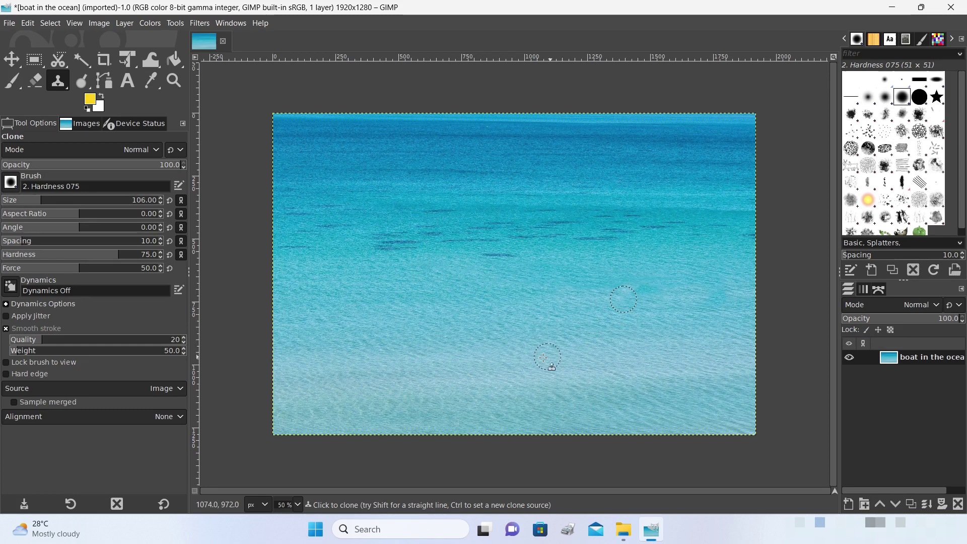
{"action": "left_click", "coordinate": [176, 419]}
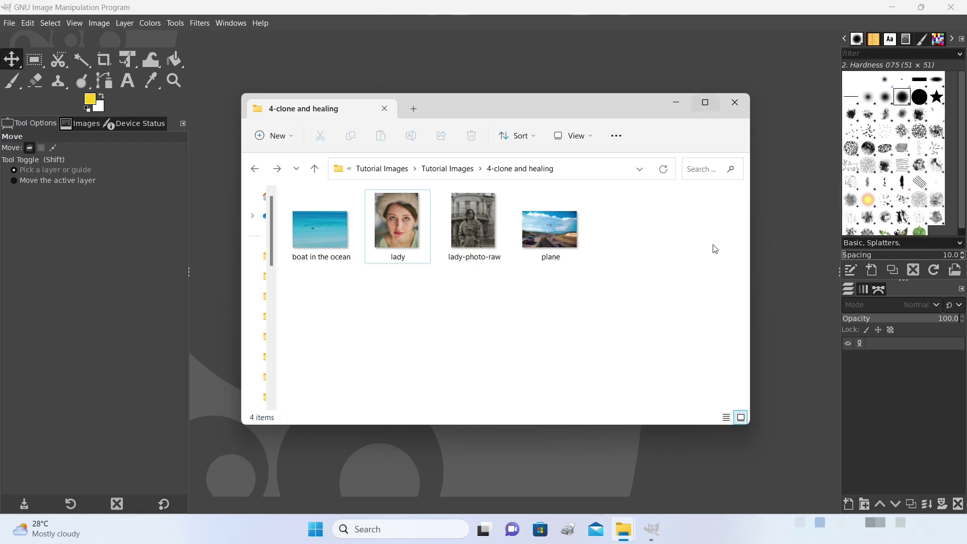
Step: Open the lady photo from the 4-clone and healing folder in GIMP, converting it to the built-in sRGB color profile
{"action": "left_click_drag", "start_coordinate": [607, 116], "coordinate": [499, 112]}
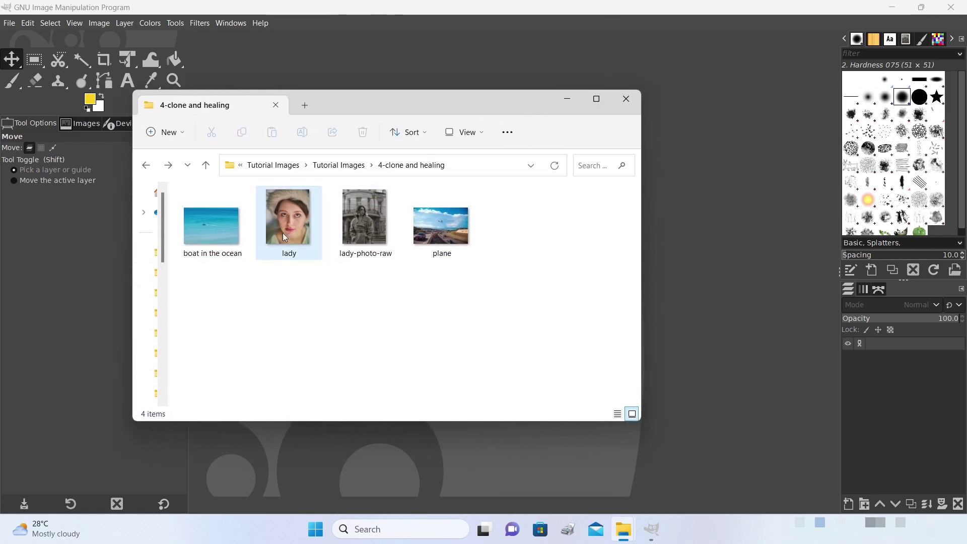
{"action": "left_click", "coordinate": [295, 224]}
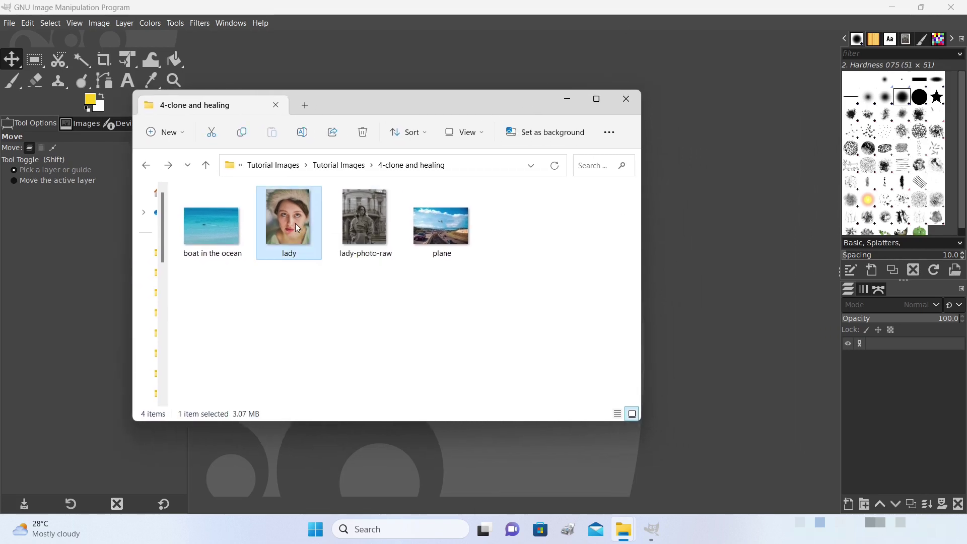
{"action": "left_click_drag", "start_coordinate": [690, 225], "coordinate": [688, 223]}
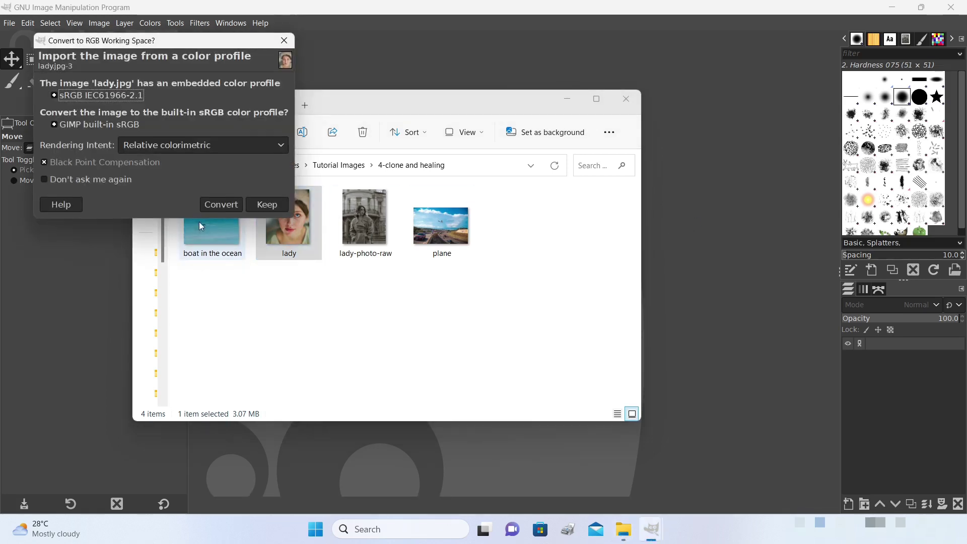
{"action": "left_click", "coordinate": [222, 204]}
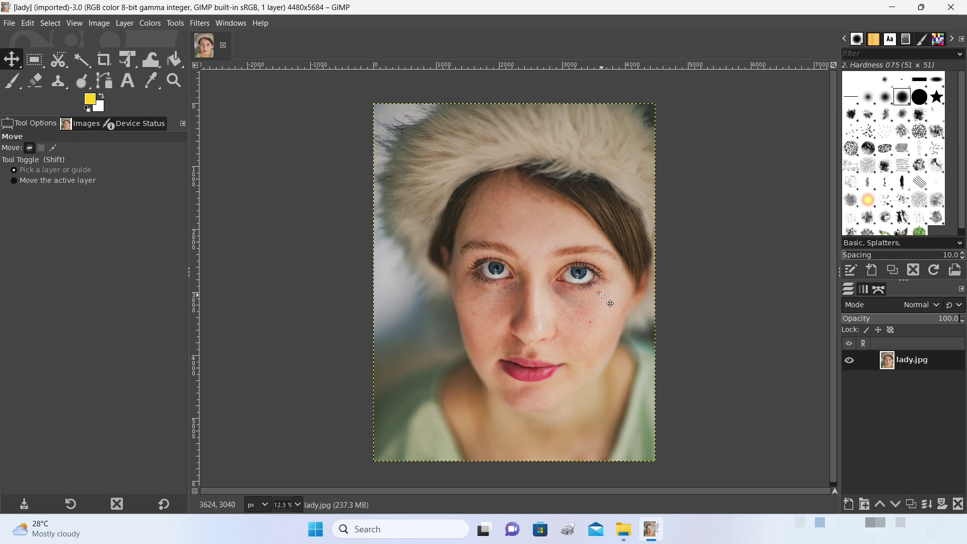
Step: Choose the Healing tool and set its brush size to 57 for retouching the skin under the eye
{"action": "scroll", "coordinate": [601, 295], "scroll_direction": "up", "scroll_amount": 5, "text": "ctrl"}
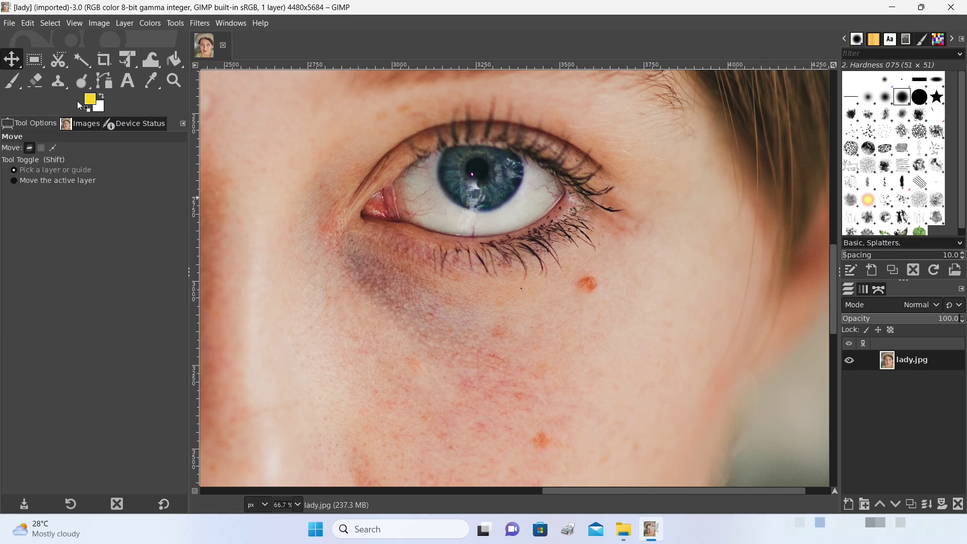
{"action": "right_click", "coordinate": [57, 82]}
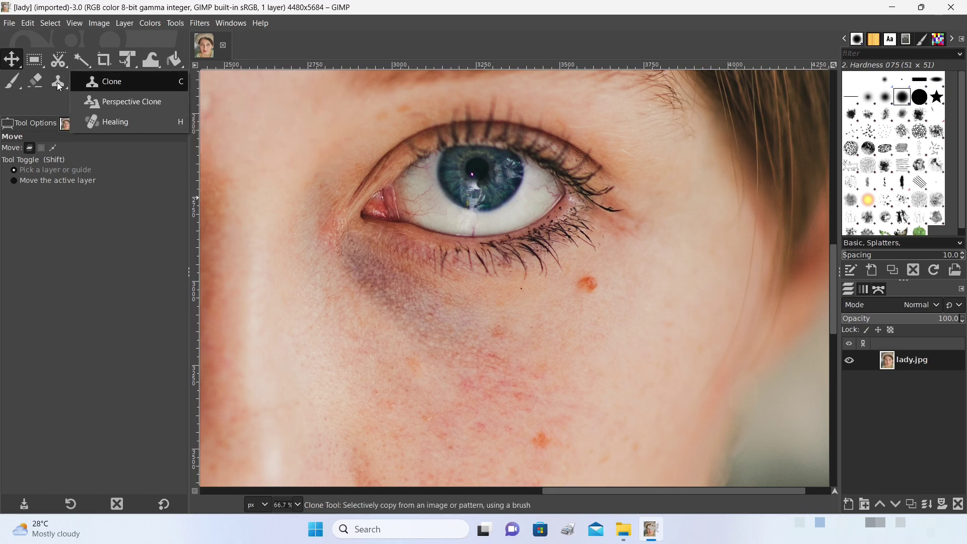
{"action": "left_click", "coordinate": [121, 123]}
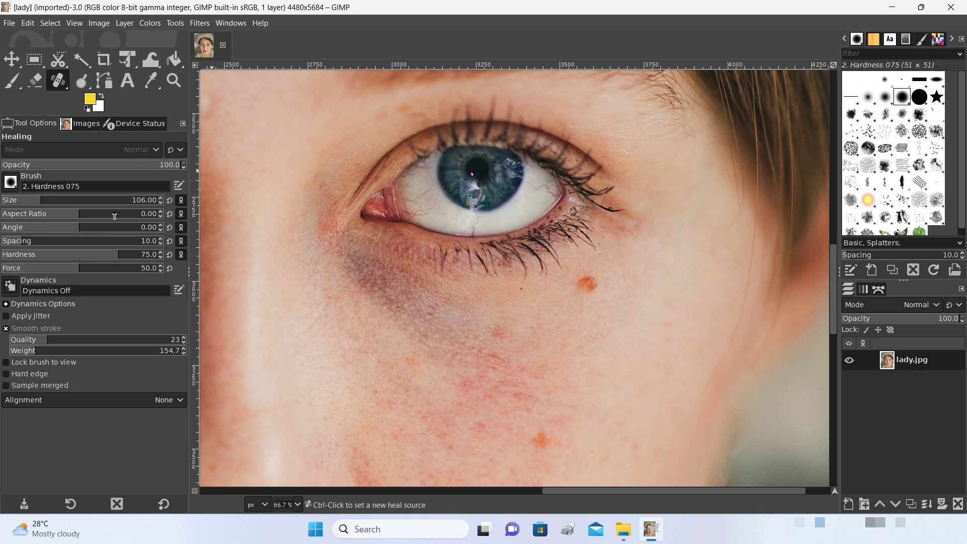
{"action": "left_click_drag", "start_coordinate": [41, 202], "coordinate": [25, 203]}
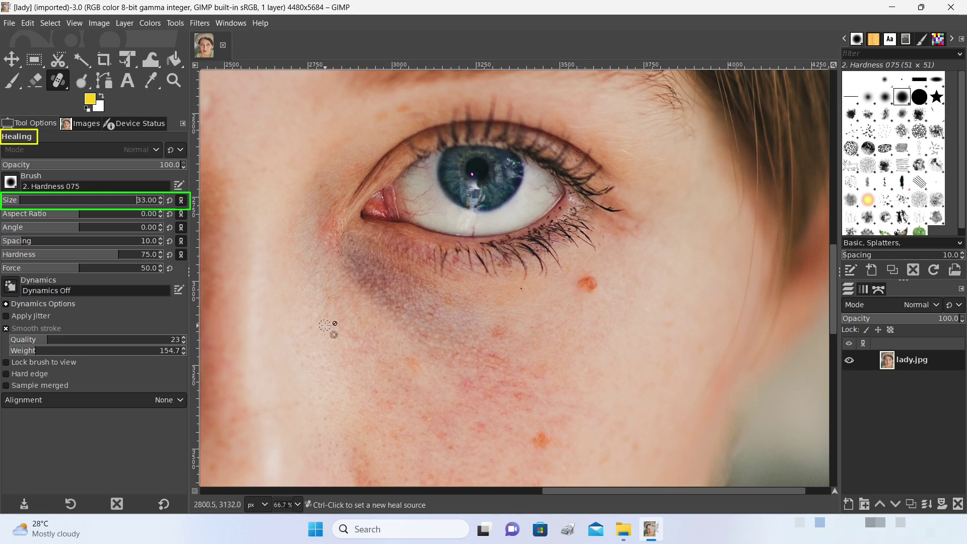
{"action": "left_click_drag", "start_coordinate": [26, 203], "coordinate": [25, 203]}
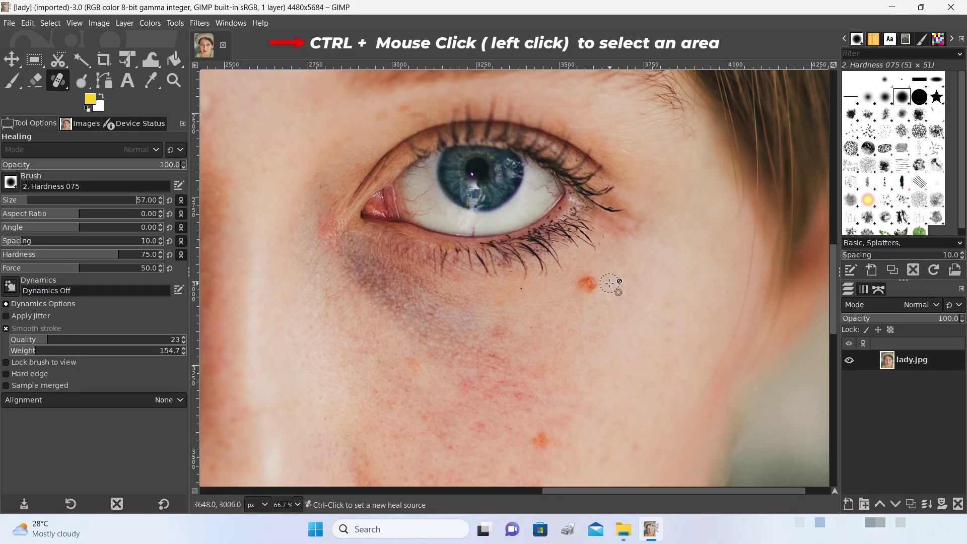
Step: Heal the red spot below the eye's outer corner from clear skin sampled beside it, and retouch the skin under the outer lashes
{"action": "key", "text": "ctrl"}
{"action": "left_click", "coordinate": [610, 282], "text": "ctrl"}
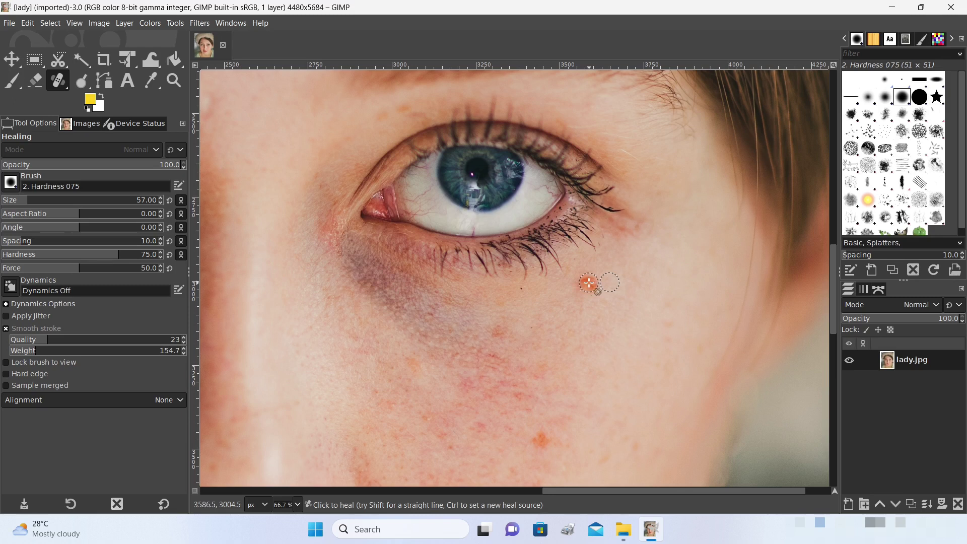
{"action": "left_click", "coordinate": [588, 283]}
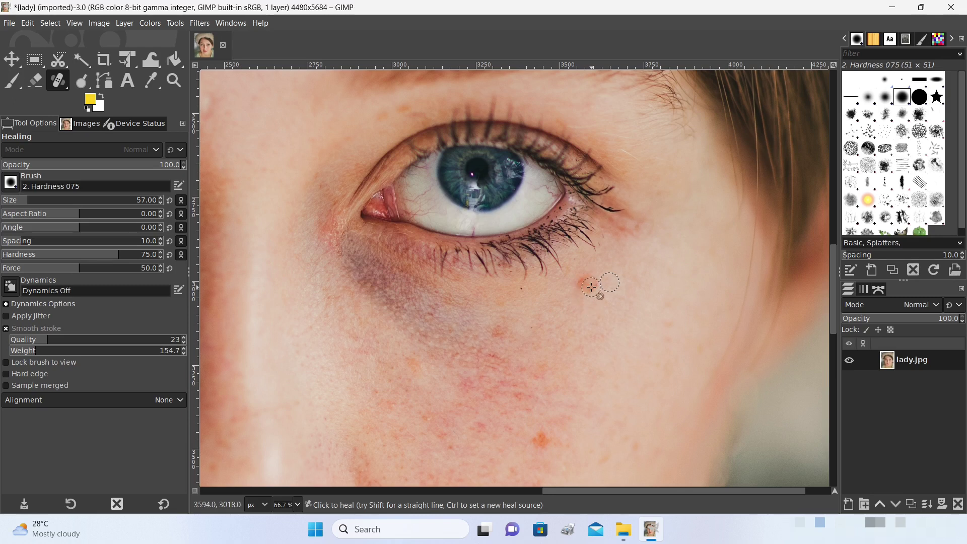
{"action": "mouse_move", "coordinate": [581, 280]}
{"action": "left_mouse_down"}
{"action": "mouse_move", "coordinate": [577, 286]}
{"action": "mouse_move", "coordinate": [588, 288]}
{"action": "left_mouse_up"}
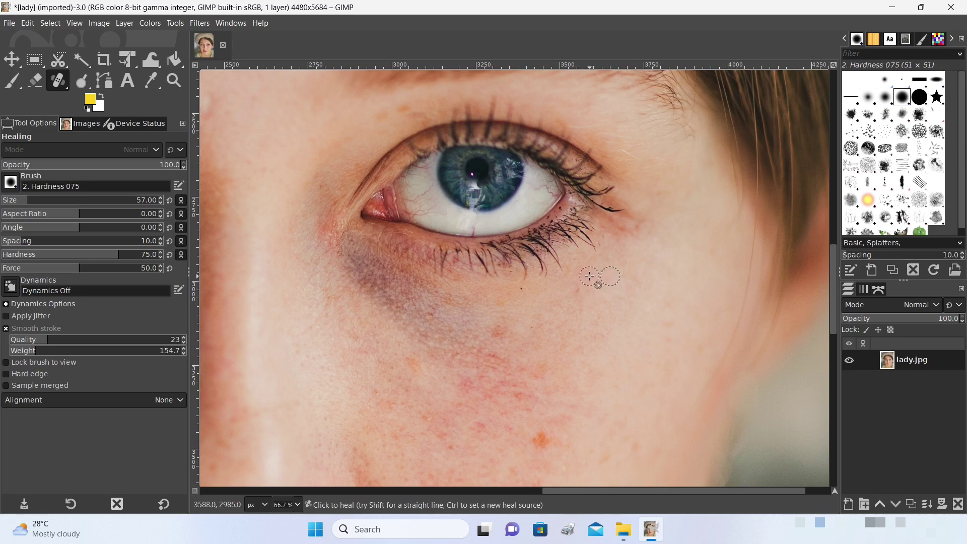
{"action": "left_click_drag", "start_coordinate": [585, 281], "coordinate": [585, 290]}
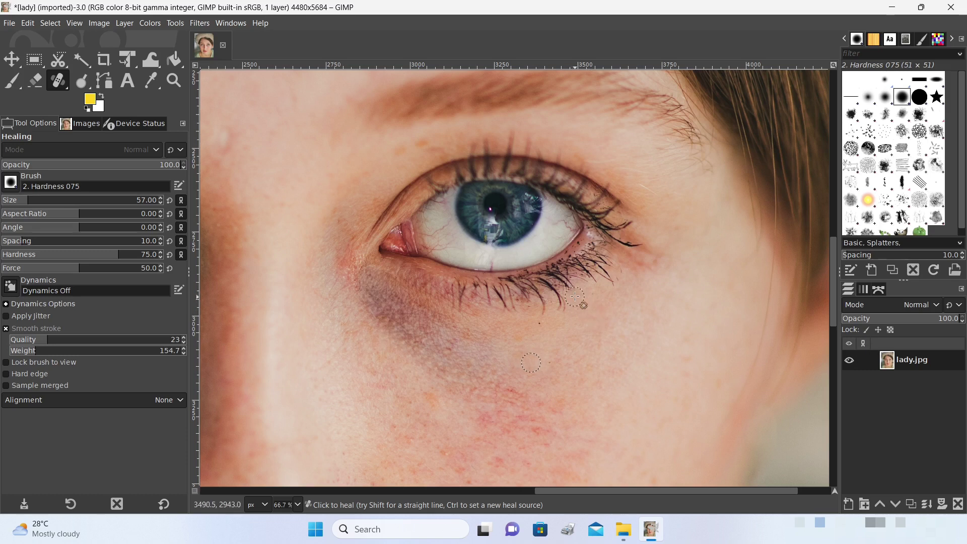
{"action": "mouse_move", "coordinate": [567, 282]}
{"action": "left_mouse_down"}
{"action": "mouse_move", "coordinate": [546, 288]}
{"action": "mouse_move", "coordinate": [560, 302]}
{"action": "left_mouse_up"}
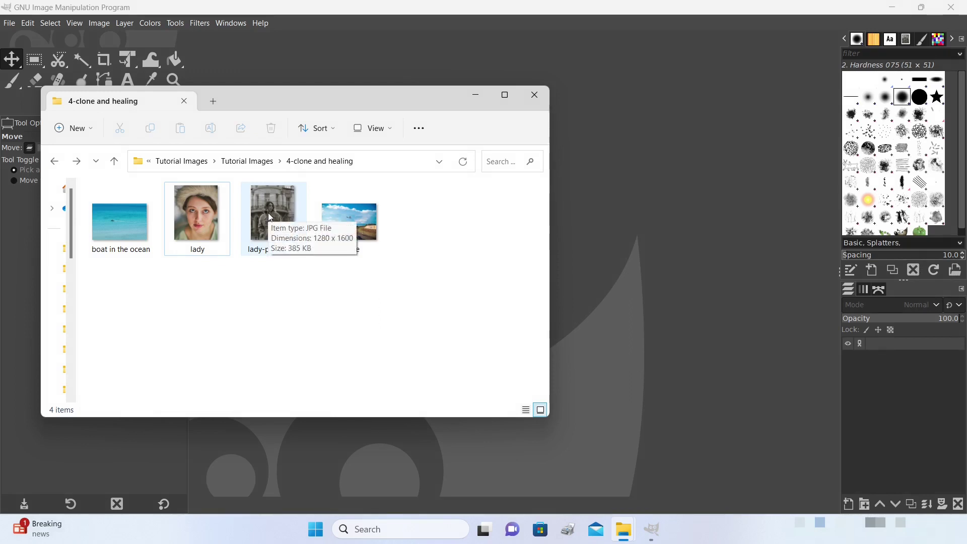
Step: Open the lady-photo-raw image from the same folder in GIMP, converting it to the built-in sRGB color profile
{"action": "left_click", "coordinate": [271, 214]}
{"action": "left_click_drag", "start_coordinate": [268, 210], "coordinate": [655, 204]}
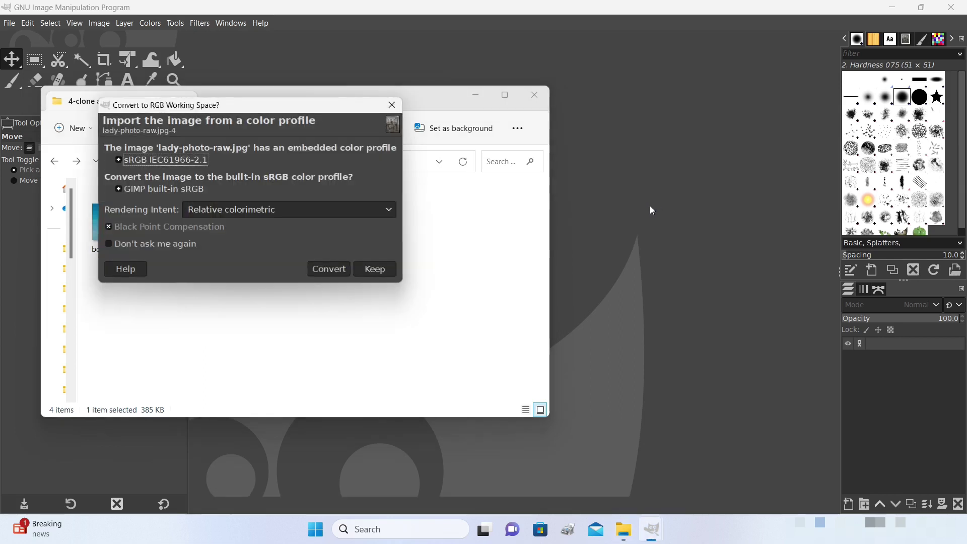
{"action": "left_click", "coordinate": [329, 269]}
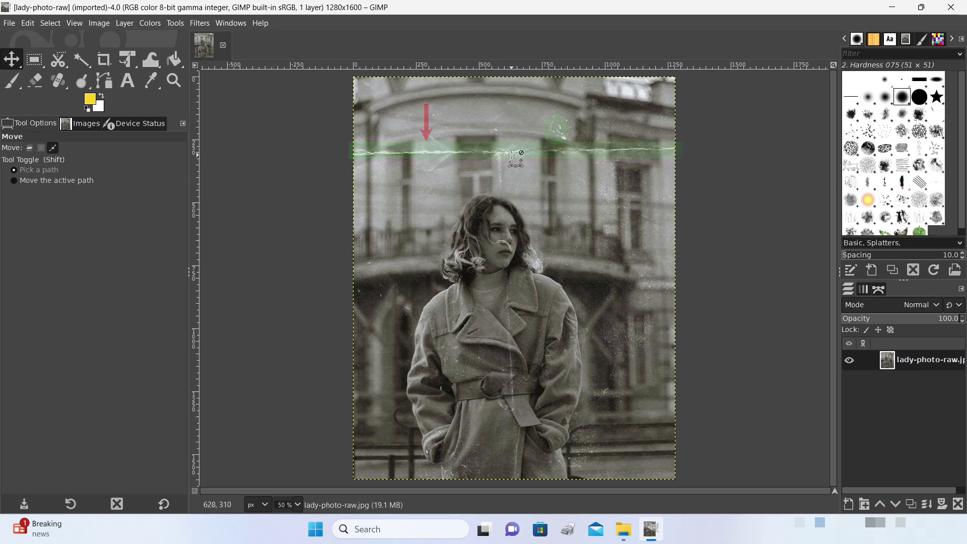
Step: Choose the Healing tool for the scratched photo and set its brush size to 28
{"action": "scroll", "coordinate": [511, 155], "scroll_direction": "up", "scroll_amount": 5}
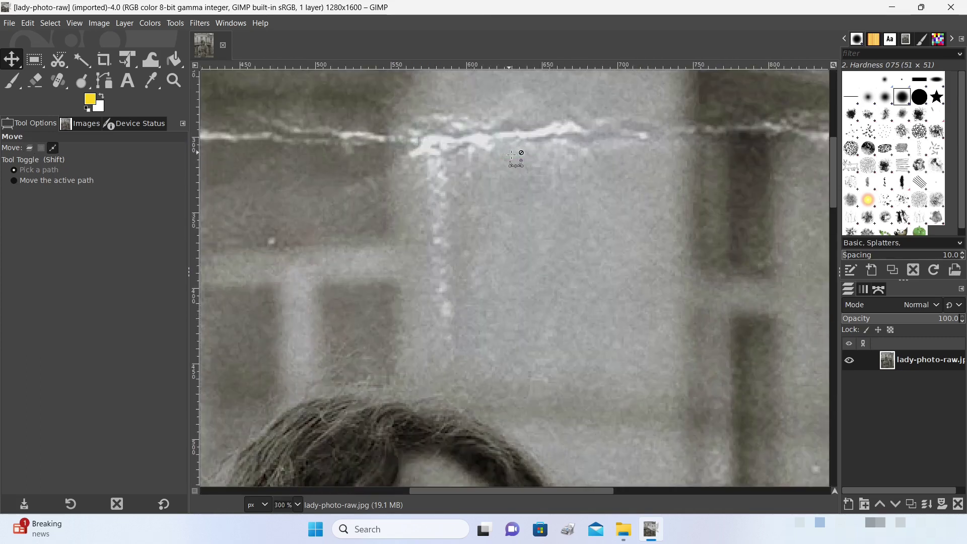
{"action": "scroll", "coordinate": [511, 155], "scroll_direction": "down", "scroll_amount": 4}
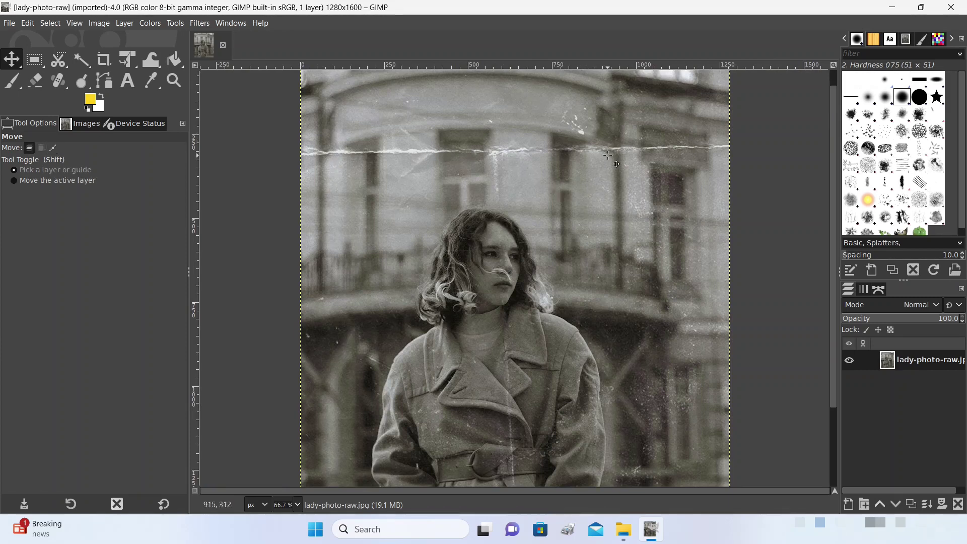
{"action": "scroll", "coordinate": [607, 154], "scroll_direction": "down", "scroll_amount": 1}
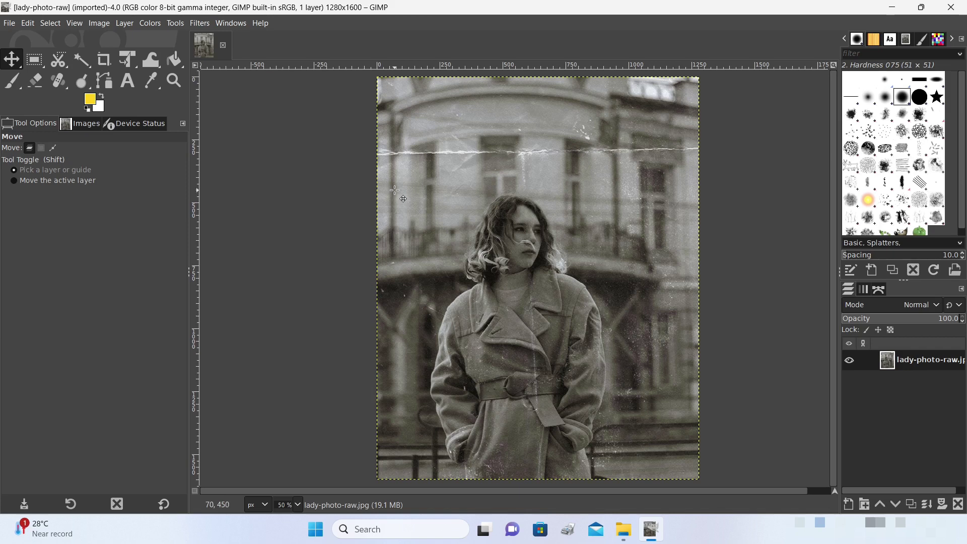
{"action": "key", "text": "h"}
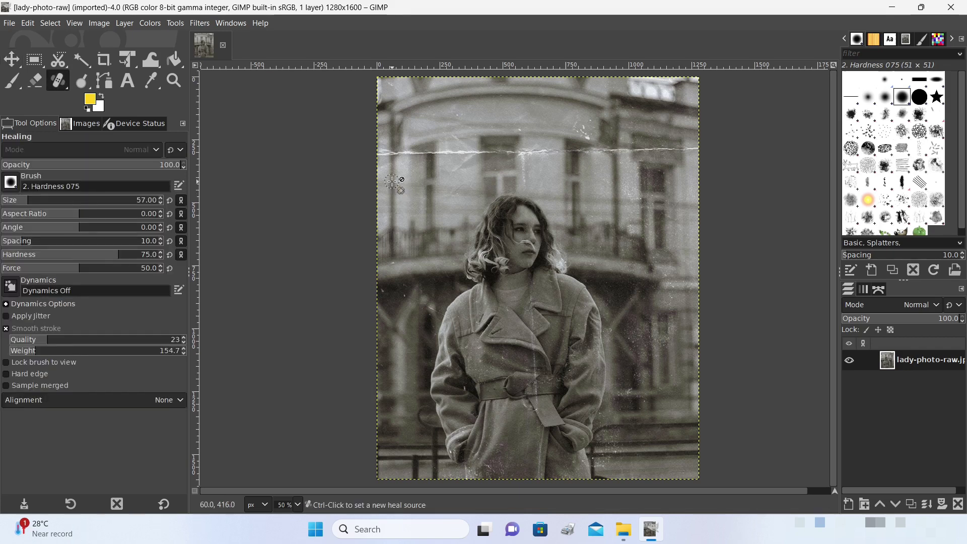
{"action": "right_click", "coordinate": [61, 83]}
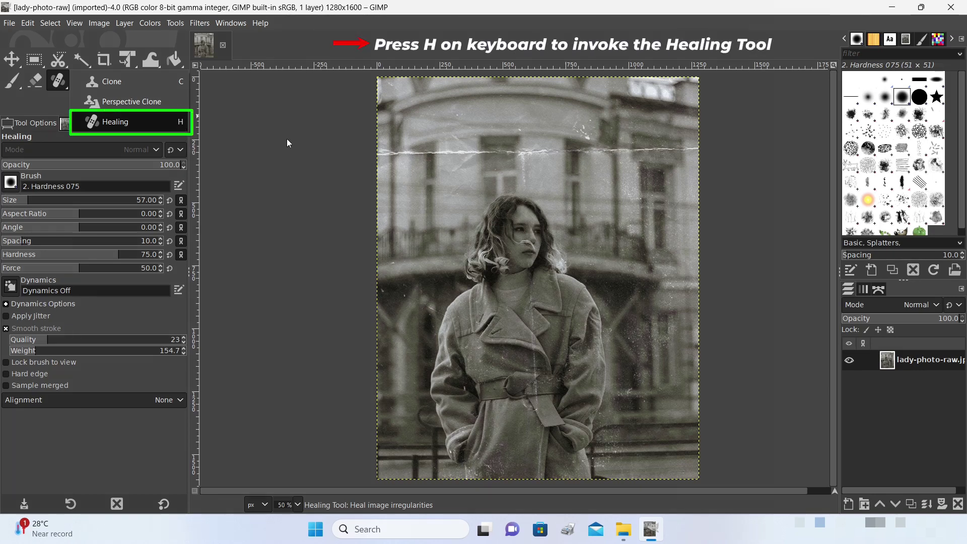
{"action": "left_click", "coordinate": [418, 196]}
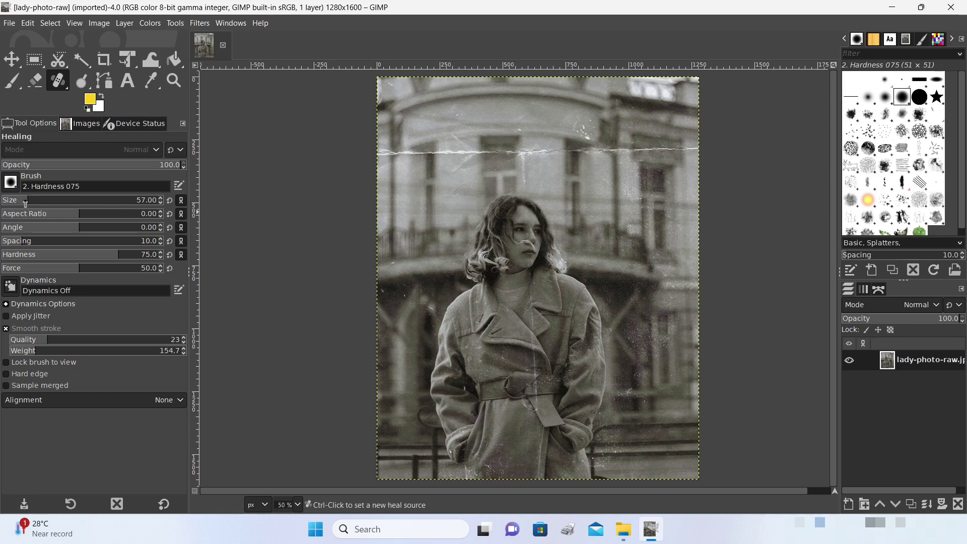
{"action": "left_click_drag", "start_coordinate": [19, 202], "coordinate": [18, 202]}
Step: Heal the horizontal crack's end at the photo's right edge, sampling clean pale wall just below it
{"action": "scroll", "coordinate": [694, 158], "scroll_direction": "up", "scroll_amount": 5}
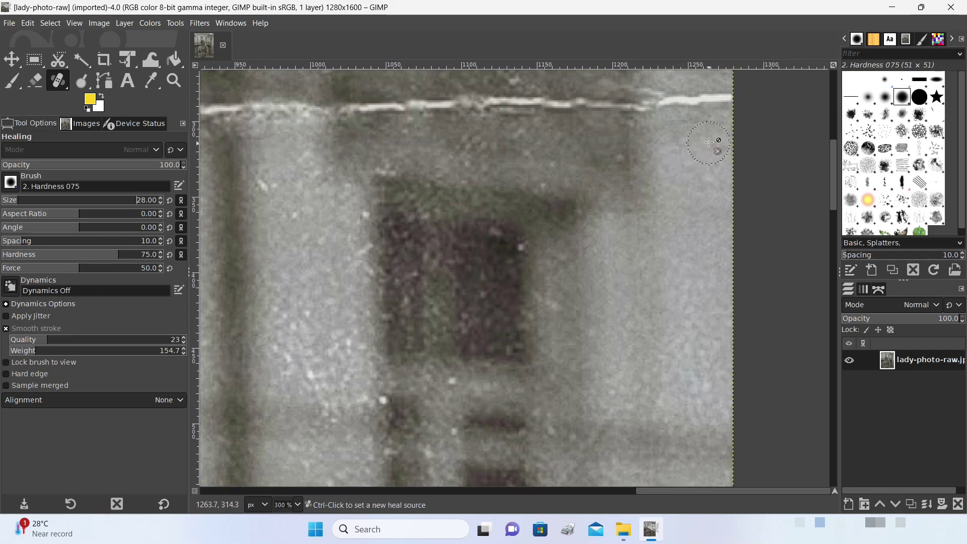
{"action": "left_click", "coordinate": [700, 135]}
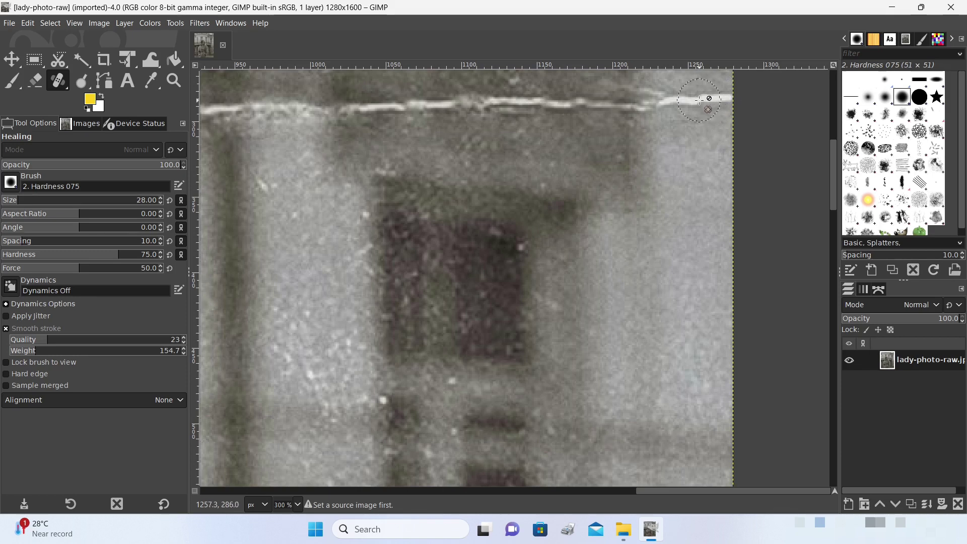
{"action": "left_click", "coordinate": [703, 136], "text": "ctrl"}
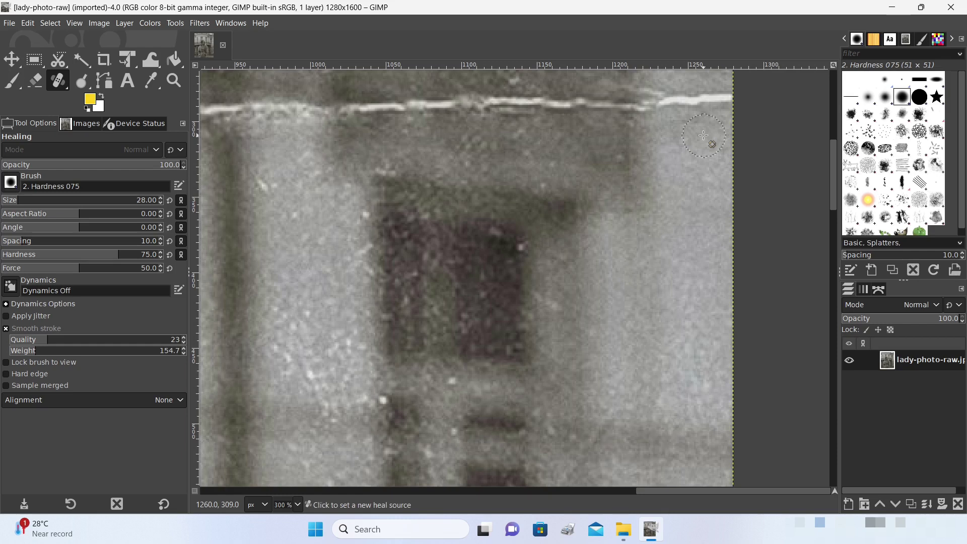
{"action": "left_click", "coordinate": [704, 135], "text": "ctrl"}
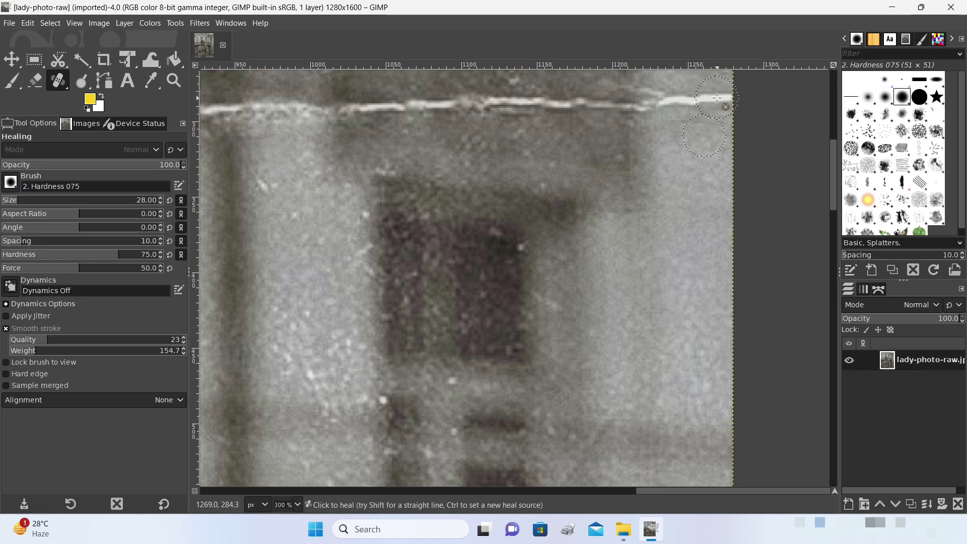
{"action": "left_click_drag", "start_coordinate": [723, 100], "coordinate": [660, 99]}
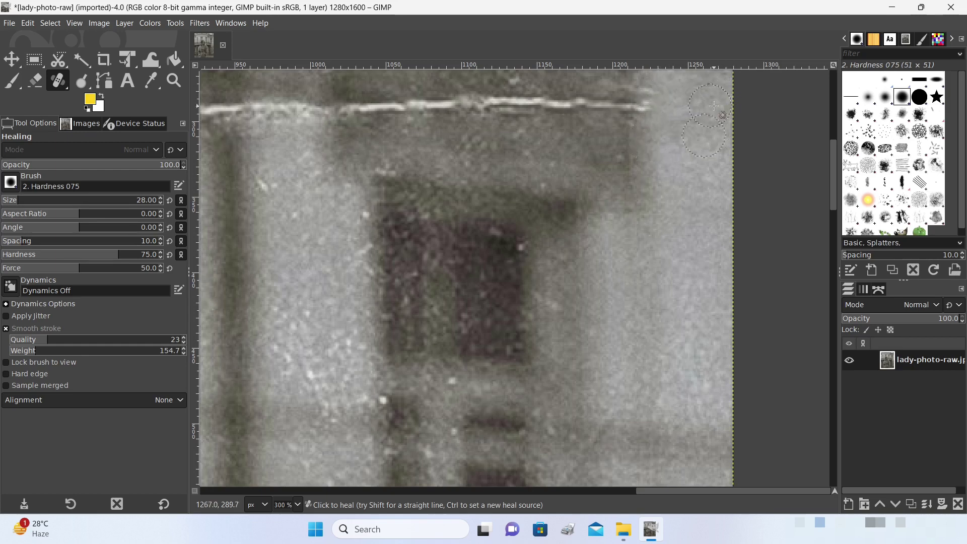
Step: Heal the crack above the right-hand window, resampling clean wall just below it along the way
{"action": "left_click", "coordinate": [655, 143], "text": "ctrl"}
{"action": "left_click_drag", "start_coordinate": [654, 105], "coordinate": [622, 107]}
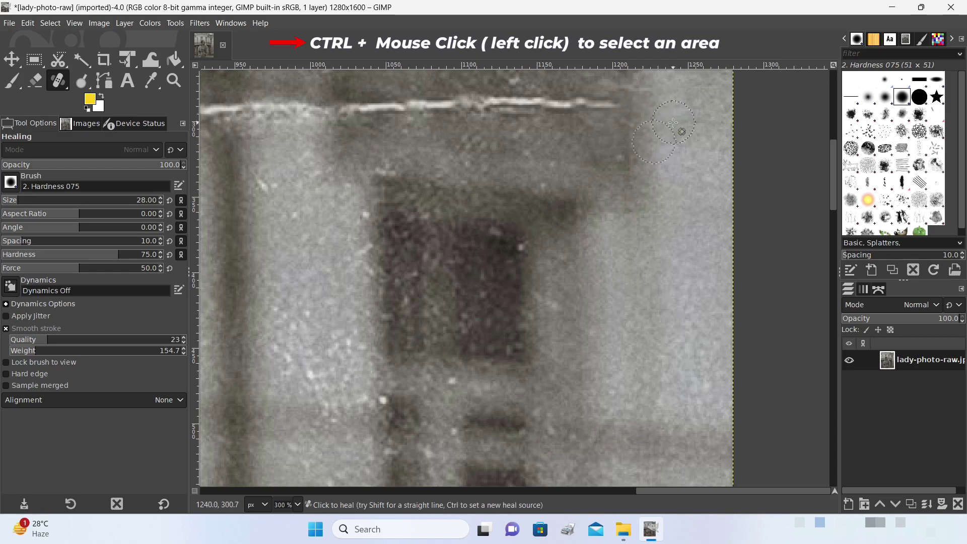
{"action": "left_click", "coordinate": [603, 132], "text": "ctrl"}
{"action": "left_click_drag", "start_coordinate": [620, 108], "coordinate": [407, 109]}
Step: Resample the wall below the crack and heal its stretch from the right-hand window's upper corner across the adjoining pale wall
{"action": "left_click", "coordinate": [418, 132], "text": "ctrl"}
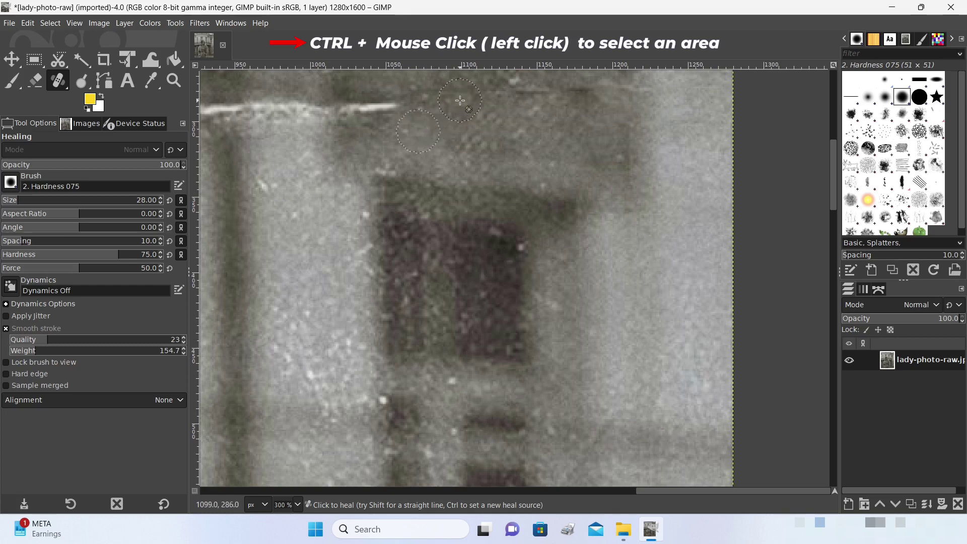
{"action": "left_click", "coordinate": [412, 110], "text": "ctrl"}
{"action": "left_click", "coordinate": [378, 108], "text": "ctrl"}
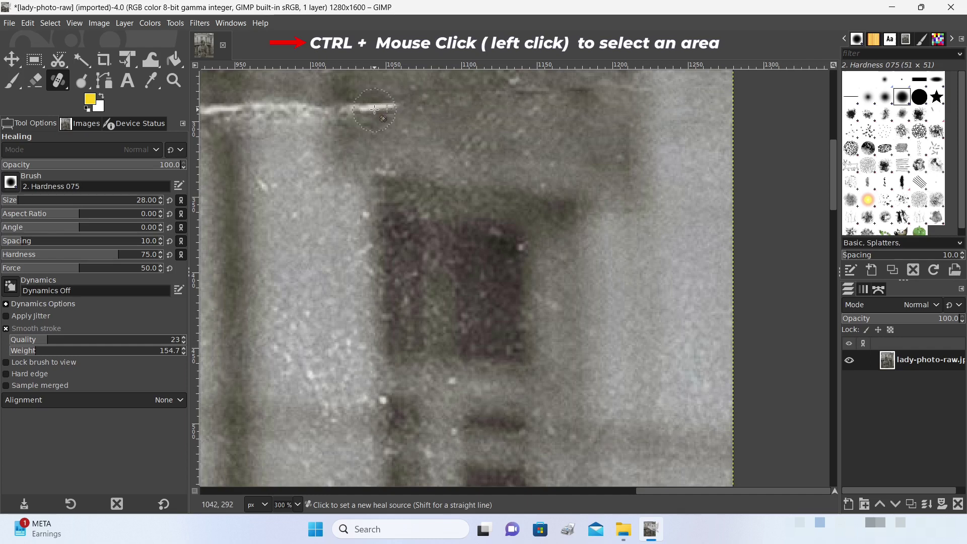
{"action": "key", "text": "ctrl+z"}
{"action": "left_click", "coordinate": [411, 143], "text": "ctrl"}
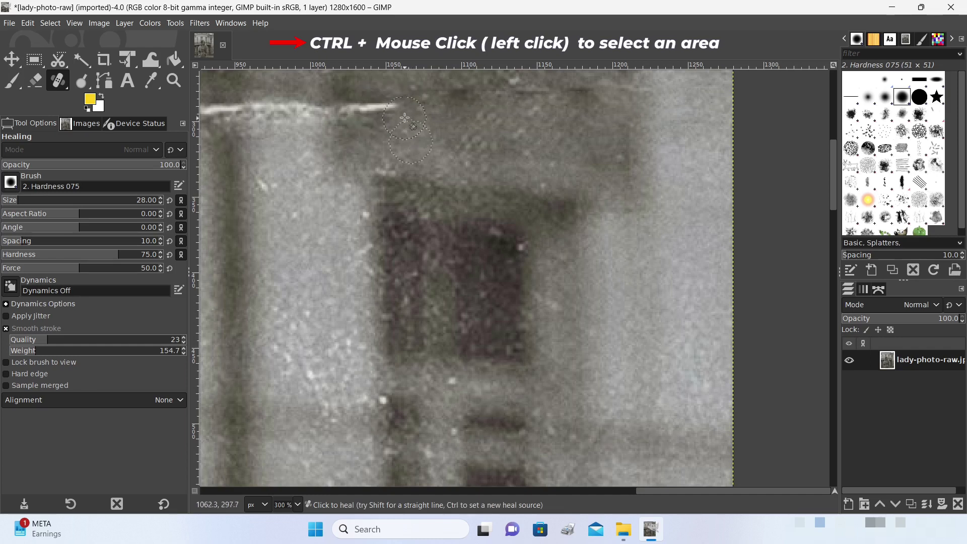
{"action": "left_click_drag", "start_coordinate": [407, 112], "coordinate": [254, 113]}
Step: Heal the crack across the dark vertical column and the pale wall panel up to the narrow window, sampling clean areas below it
{"action": "left_click", "coordinate": [270, 144], "text": "ctrl"}
{"action": "left_click_drag", "start_coordinate": [667, 491], "coordinate": [518, 486]}
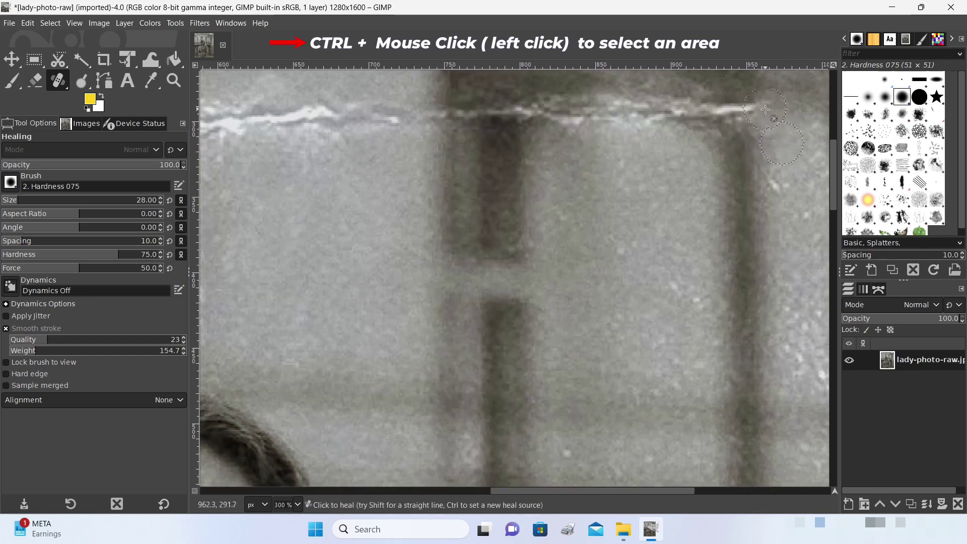
{"action": "left_click_drag", "start_coordinate": [765, 111], "coordinate": [709, 113]}
{"action": "left_click", "coordinate": [683, 149], "text": "ctrl"}
{"action": "mouse_move", "coordinate": [695, 119]}
{"action": "left_mouse_down"}
{"action": "mouse_move", "coordinate": [651, 116]}
{"action": "mouse_move", "coordinate": [633, 107]}
{"action": "mouse_move", "coordinate": [522, 112]}
{"action": "left_mouse_up"}
Step: Heal the crack across the narrow dark window and the pale wall above the woman's head, sampling matching clean areas
{"action": "scroll", "coordinate": [617, 168], "scroll_direction": "down", "scroll_amount": 1}
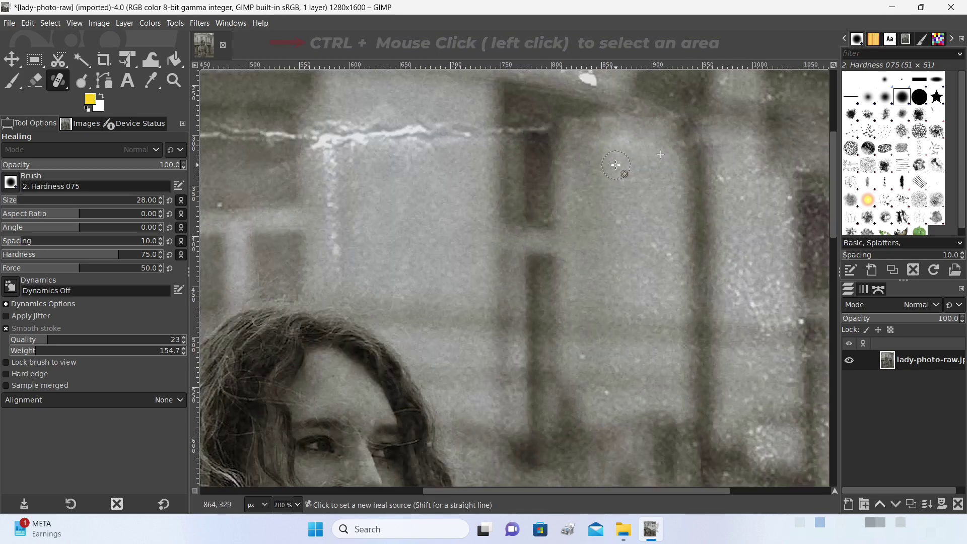
{"action": "left_click", "coordinate": [539, 111], "text": "ctrl"}
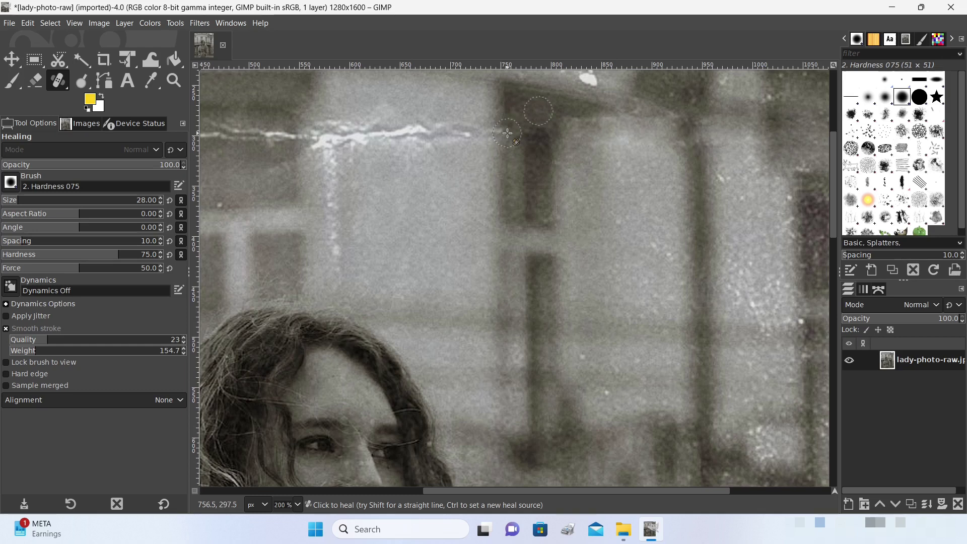
{"action": "left_click", "coordinate": [481, 152], "text": "ctrl"}
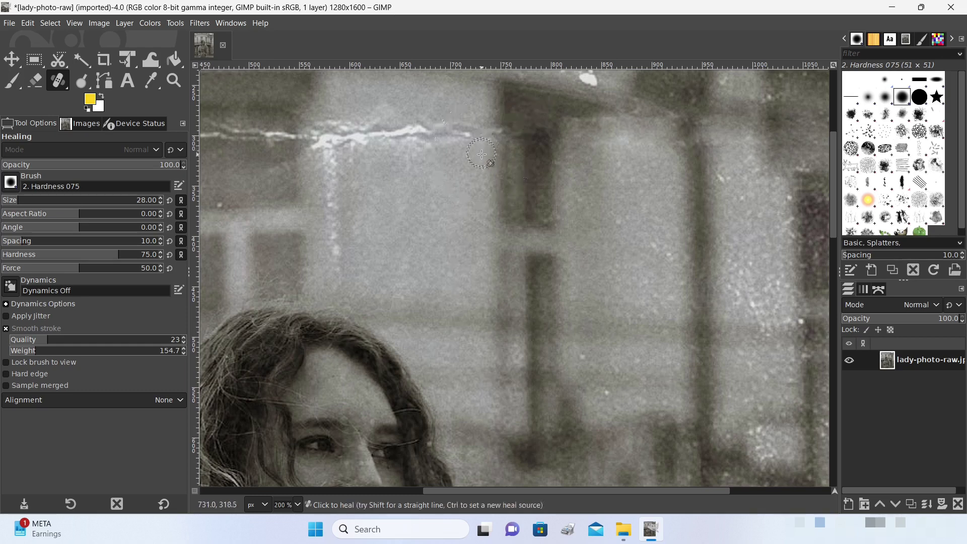
{"action": "mouse_move", "coordinate": [501, 130]}
{"action": "left_mouse_down"}
{"action": "mouse_move", "coordinate": [427, 130]}
{"action": "mouse_move", "coordinate": [446, 162]}
{"action": "mouse_move", "coordinate": [460, 132]}
{"action": "mouse_move", "coordinate": [405, 140]}
{"action": "mouse_move", "coordinate": [323, 126]}
{"action": "left_mouse_up"}
Step: Heal the leftover white marks and the vertical white streak on the pale wall above the woman's head with nearby clean samples
{"action": "left_click", "coordinate": [447, 162], "text": "ctrl"}
{"action": "left_click", "coordinate": [375, 167], "text": "ctrl"}
{"action": "left_click", "coordinate": [371, 170], "text": "ctrl"}
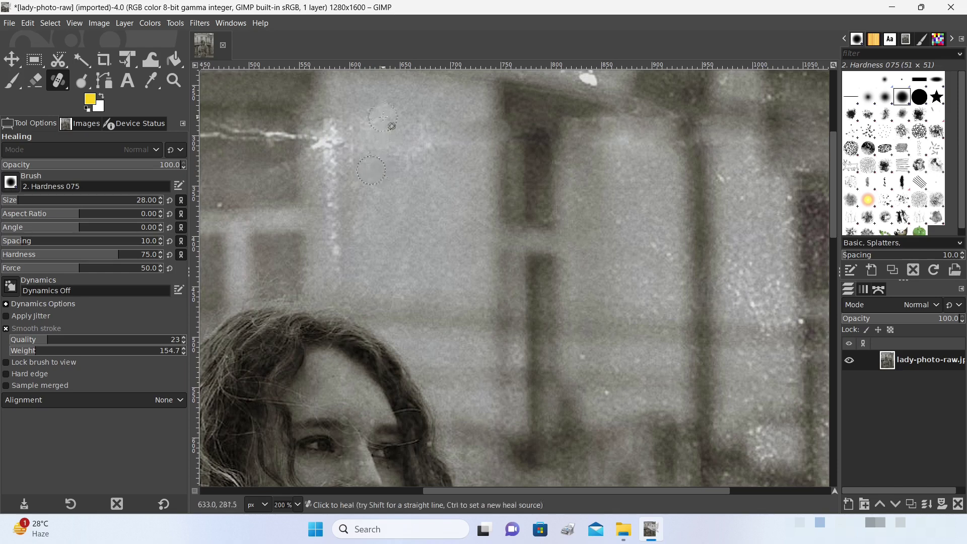
{"action": "mouse_move", "coordinate": [385, 108]}
{"action": "left_mouse_down"}
{"action": "mouse_move", "coordinate": [370, 133]}
{"action": "mouse_move", "coordinate": [386, 166]}
{"action": "mouse_move", "coordinate": [397, 140]}
{"action": "mouse_move", "coordinate": [411, 157]}
{"action": "left_mouse_up"}
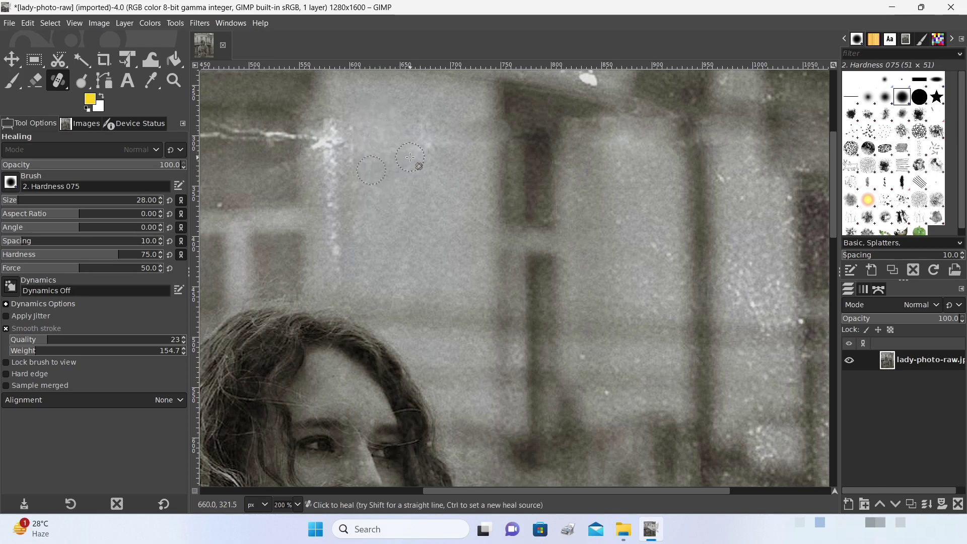
{"action": "left_click", "coordinate": [413, 174], "text": "ctrl"}
{"action": "mouse_move", "coordinate": [428, 146]}
{"action": "left_mouse_down"}
{"action": "mouse_move", "coordinate": [423, 129]}
{"action": "mouse_move", "coordinate": [411, 130]}
{"action": "left_mouse_up"}
{"action": "mouse_move", "coordinate": [352, 126]}
{"action": "left_mouse_down"}
{"action": "mouse_move", "coordinate": [322, 126]}
{"action": "mouse_move", "coordinate": [326, 138]}
{"action": "mouse_move", "coordinate": [311, 147]}
{"action": "mouse_move", "coordinate": [340, 141]}
{"action": "mouse_move", "coordinate": [330, 147]}
{"action": "mouse_move", "coordinate": [327, 196]}
{"action": "mouse_move", "coordinate": [336, 263]}
{"action": "mouse_move", "coordinate": [372, 274]}
{"action": "mouse_move", "coordinate": [353, 240]}
{"action": "mouse_move", "coordinate": [343, 277]}
{"action": "mouse_move", "coordinate": [333, 237]}
{"action": "left_mouse_up"}
{"action": "left_click", "coordinate": [370, 224], "text": "ctrl"}
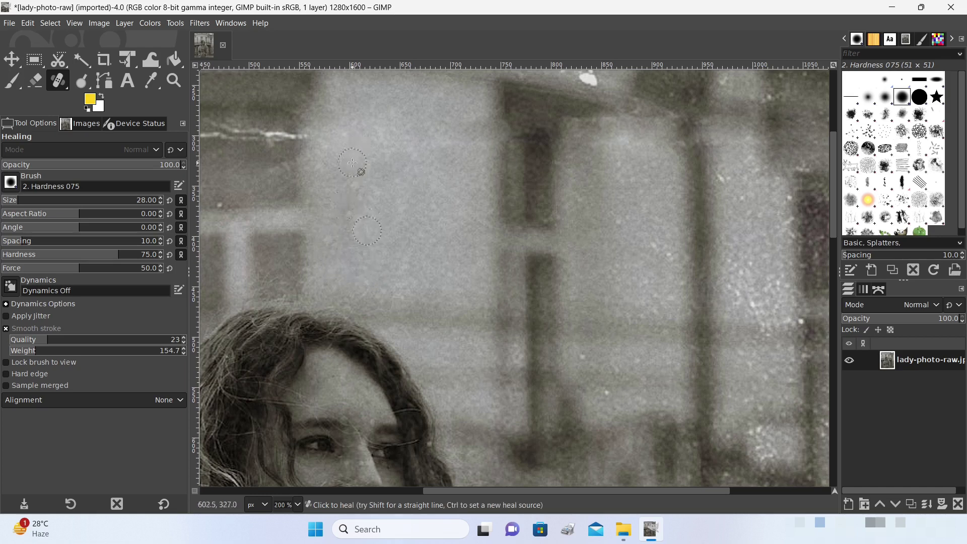
Step: Heal the cluster of white spots and the small specks on the wall above the narrow window
{"action": "scroll", "coordinate": [354, 168], "scroll_direction": "down", "scroll_amount": 2}
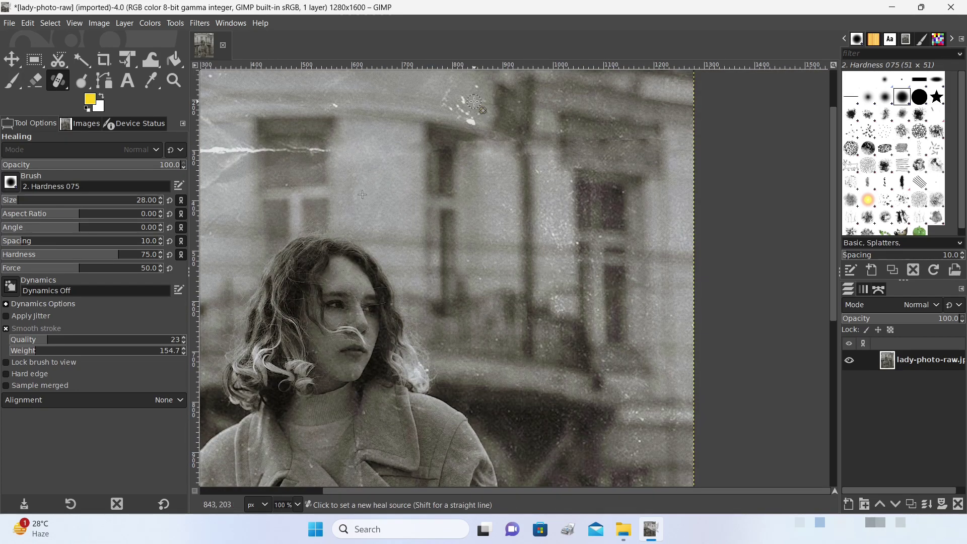
{"action": "scroll", "coordinate": [451, 116], "scroll_direction": "up", "scroll_amount": 4}
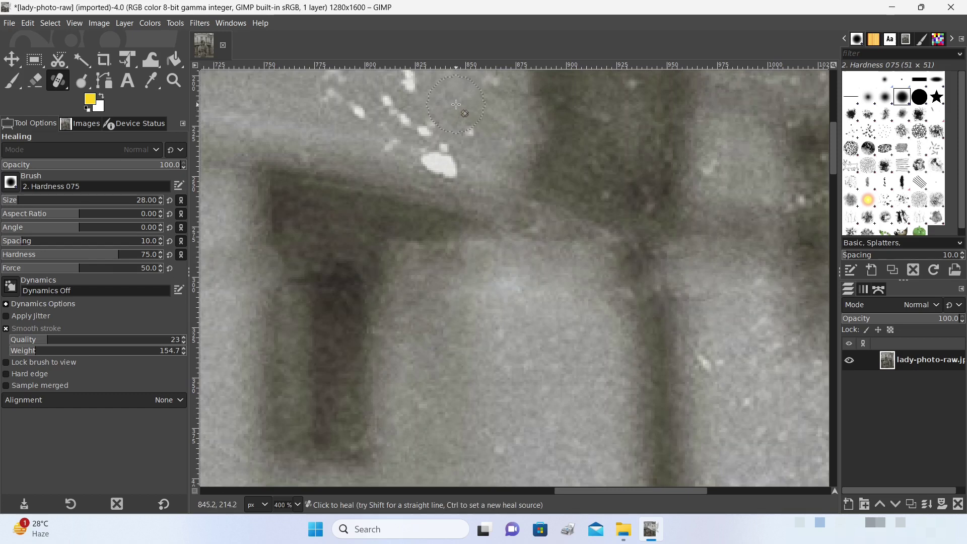
{"action": "scroll", "coordinate": [456, 107], "scroll_direction": "down", "scroll_amount": 1}
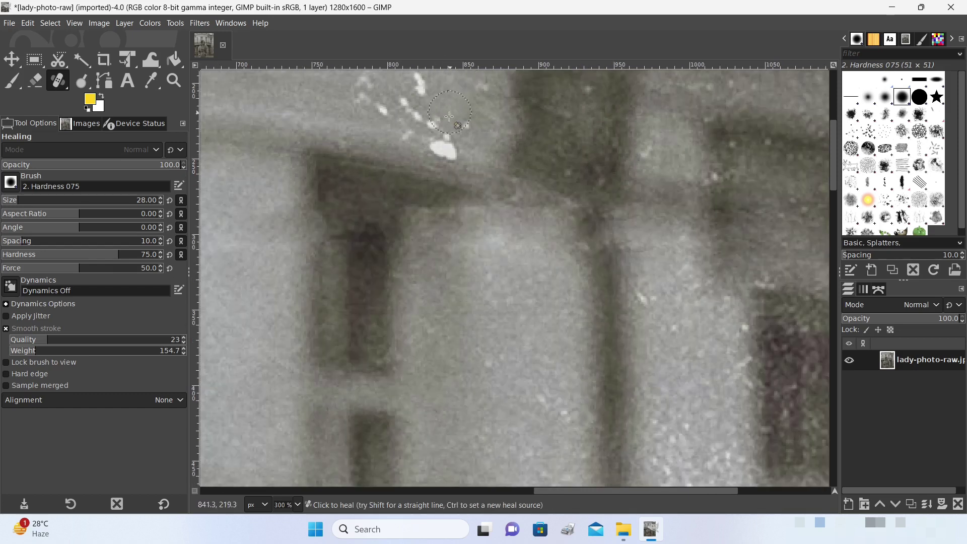
{"action": "left_click", "coordinate": [446, 148]}
{"action": "left_click", "coordinate": [405, 137]}
{"action": "left_click", "coordinate": [440, 124]}
{"action": "left_click", "coordinate": [417, 84]}
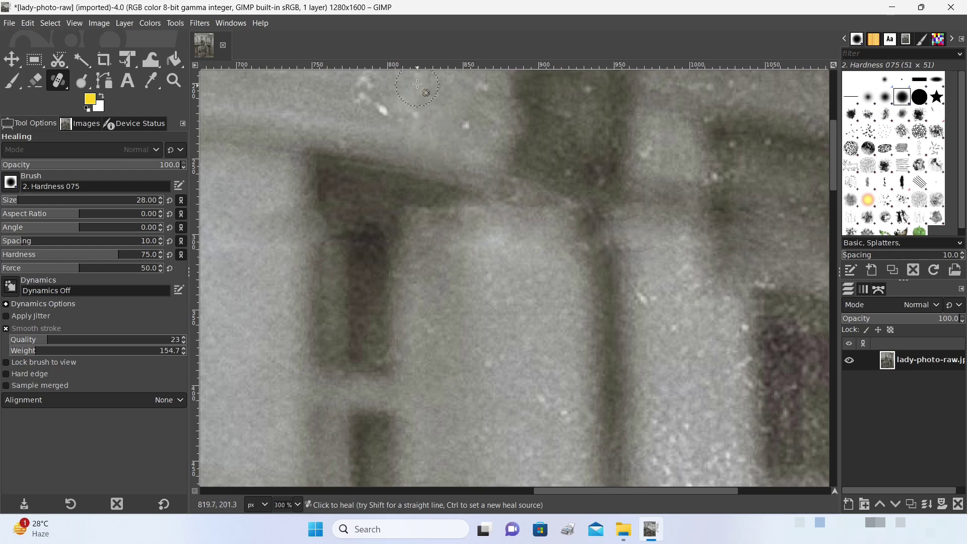
{"action": "left_click", "coordinate": [383, 108]}
{"action": "left_click", "coordinate": [362, 97]}
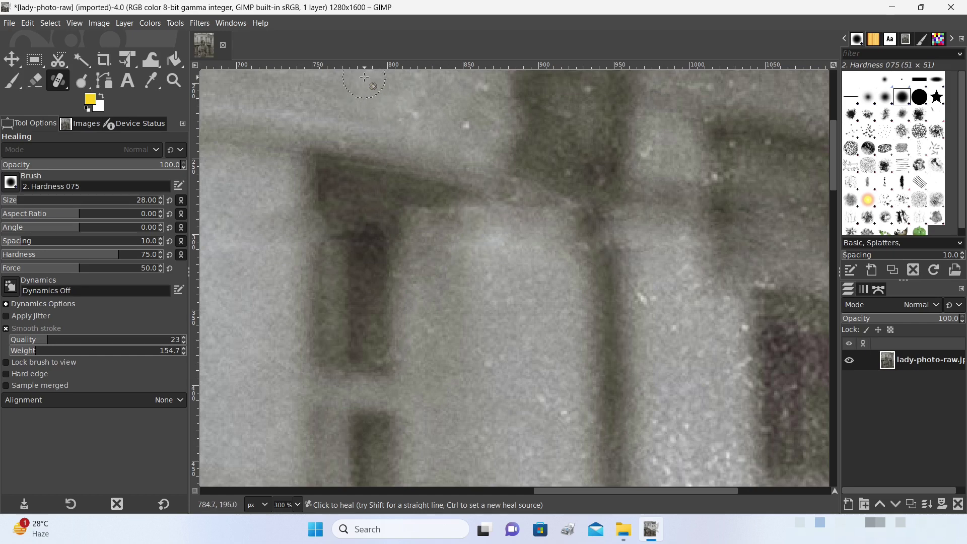
{"action": "left_click", "coordinate": [469, 122]}
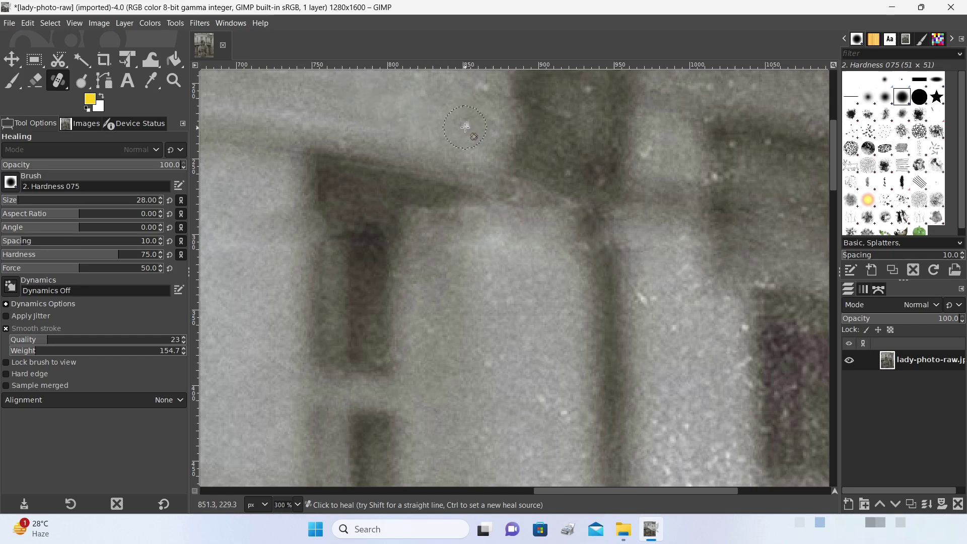
{"action": "left_click", "coordinate": [485, 88]}
Step: Heal the small white spot just above the middle window's upper right corner, sampling clean wall beside it
{"action": "scroll", "coordinate": [458, 114], "scroll_direction": "down", "scroll_amount": 2}
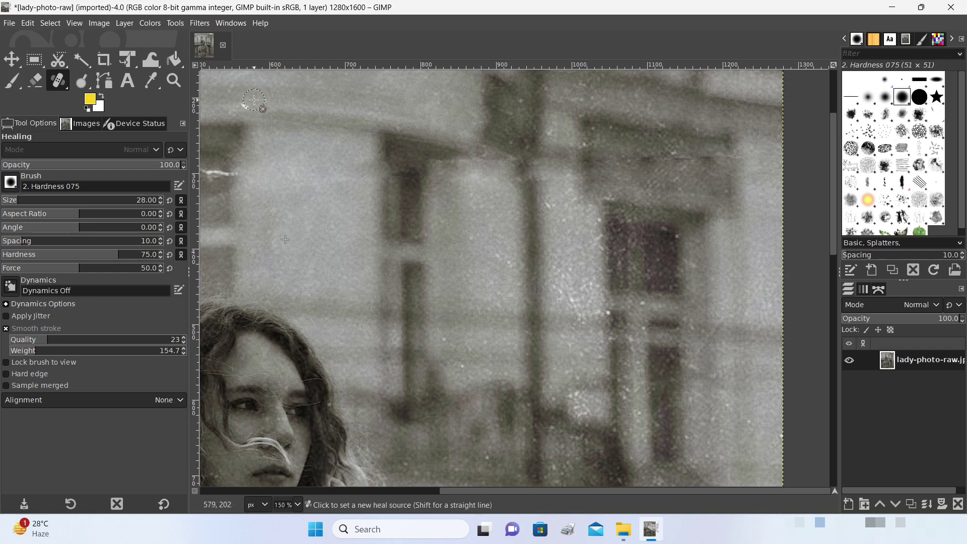
{"action": "scroll", "coordinate": [252, 95], "scroll_direction": "up", "scroll_amount": 3}
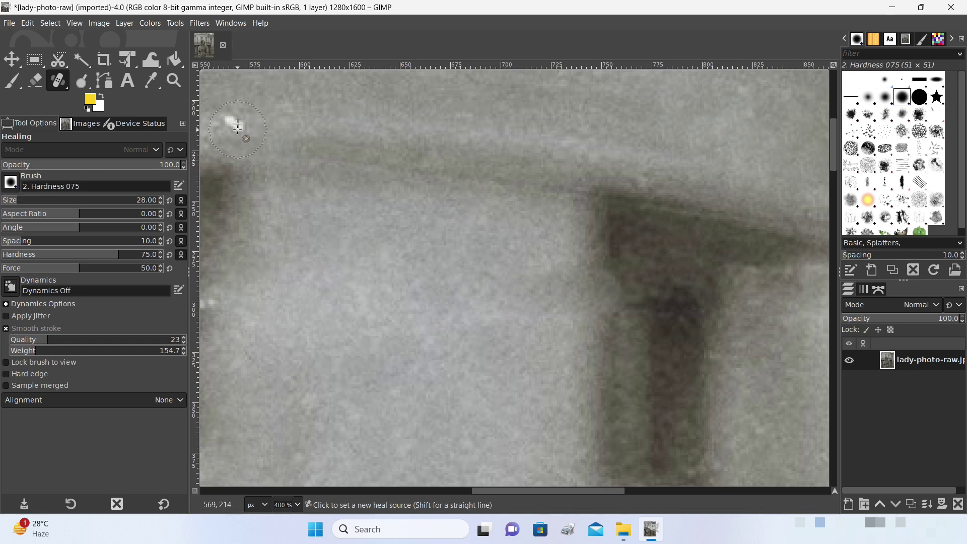
{"action": "left_click", "coordinate": [287, 135], "text": "ctrl"}
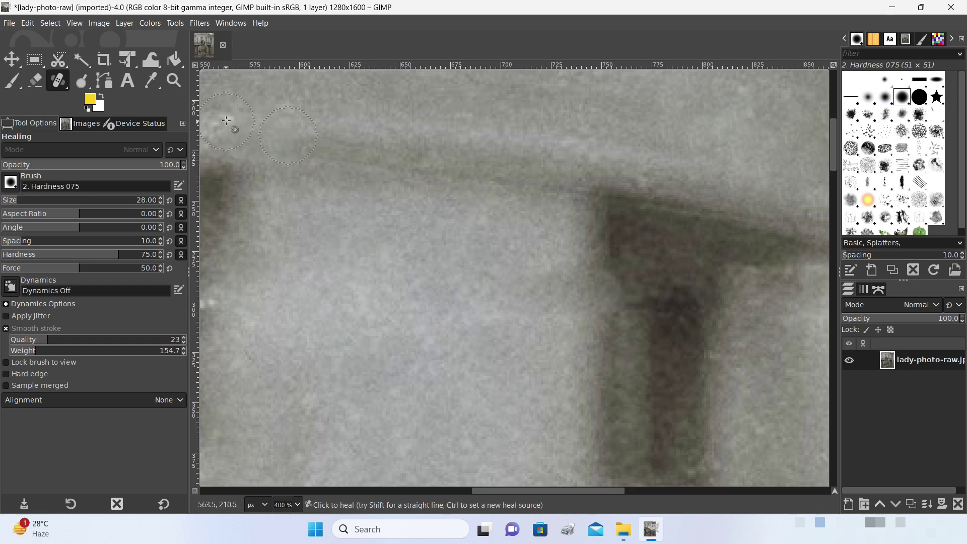
Step: Heal the crack at the photo's left edge and the remaining marks across the left window
{"action": "scroll", "coordinate": [360, 108], "scroll_direction": "down", "scroll_amount": 1}
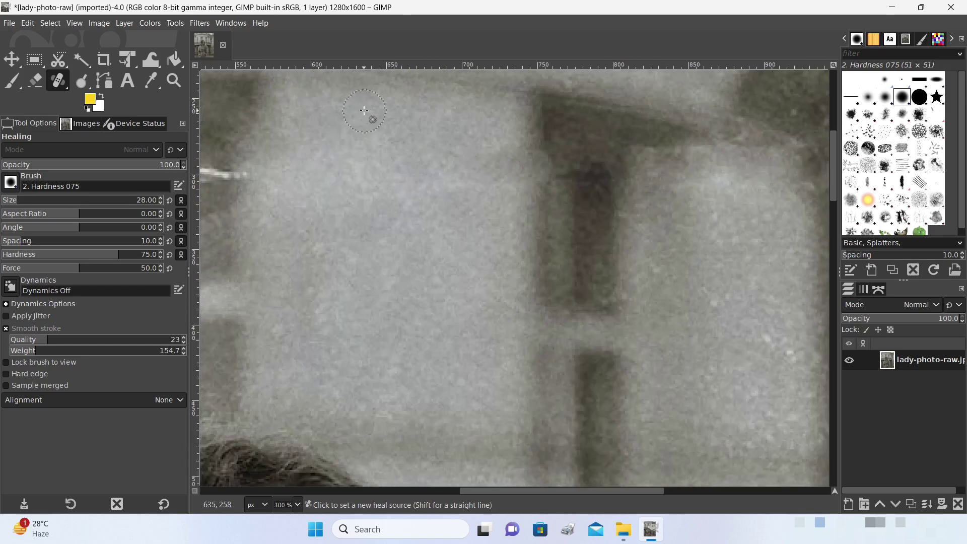
{"action": "left_click_drag", "start_coordinate": [835, 170], "coordinate": [835, 138]}
{"action": "left_click_drag", "start_coordinate": [571, 490], "coordinate": [307, 498]}
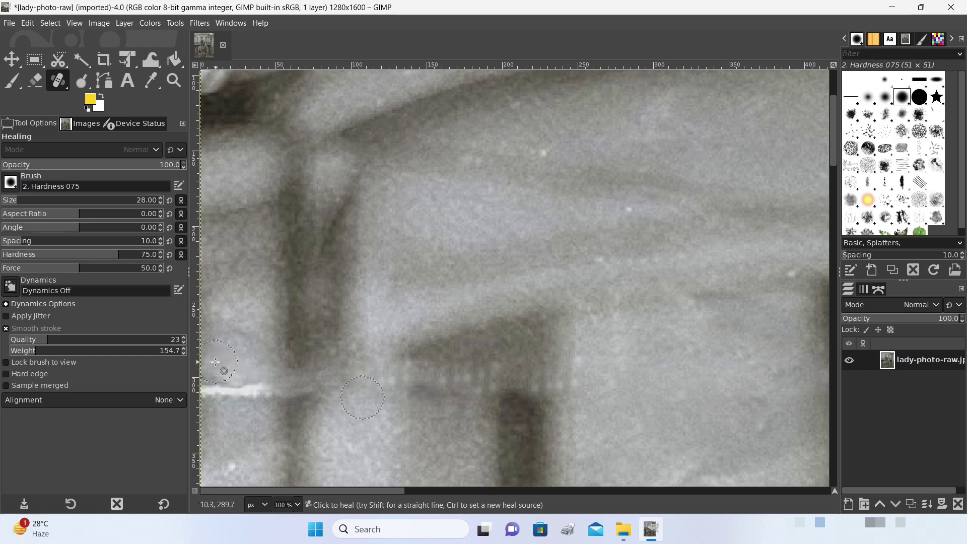
{"action": "left_click", "coordinate": [210, 390]}
{"action": "left_click", "coordinate": [236, 389]}
{"action": "left_click", "coordinate": [254, 390]}
{"action": "left_click", "coordinate": [271, 391]}
{"action": "left_click_drag", "start_coordinate": [397, 383], "coordinate": [560, 391]}
Step: Heal the white specks on the pale wall panel between the narrow window and the dark column, sampling its clean upper part
{"action": "scroll", "coordinate": [600, 361], "scroll_direction": "down", "scroll_amount": 6}
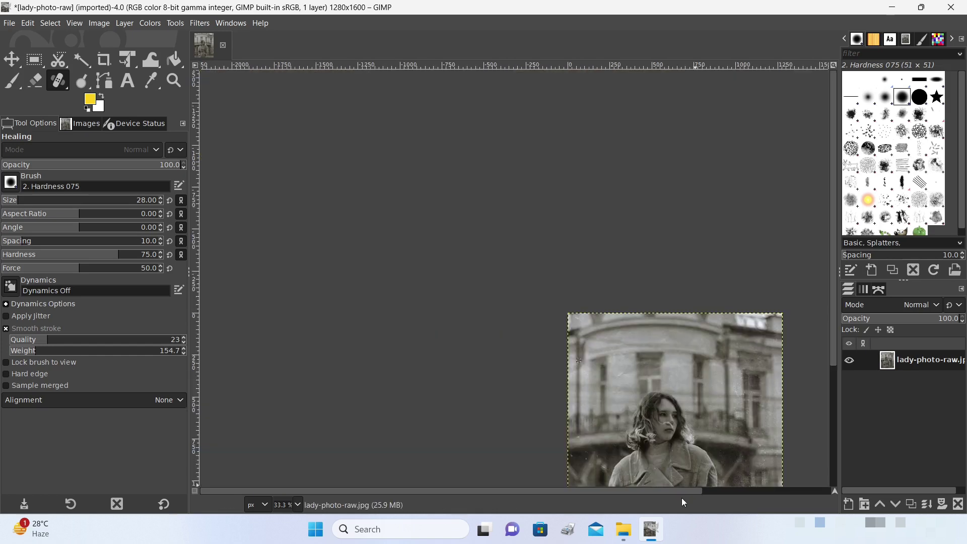
{"action": "left_click_drag", "start_coordinate": [682, 493], "coordinate": [780, 485]}
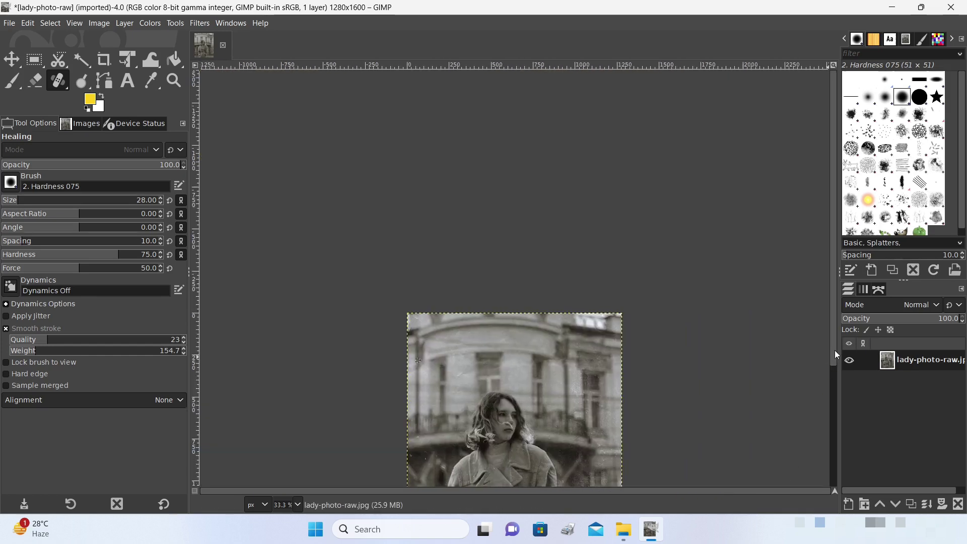
{"action": "left_click_drag", "start_coordinate": [835, 350], "coordinate": [833, 449]}
{"action": "scroll", "coordinate": [574, 304], "scroll_direction": "up", "scroll_amount": 2}
{"action": "scroll", "coordinate": [574, 304], "scroll_direction": "down", "scroll_amount": 1}
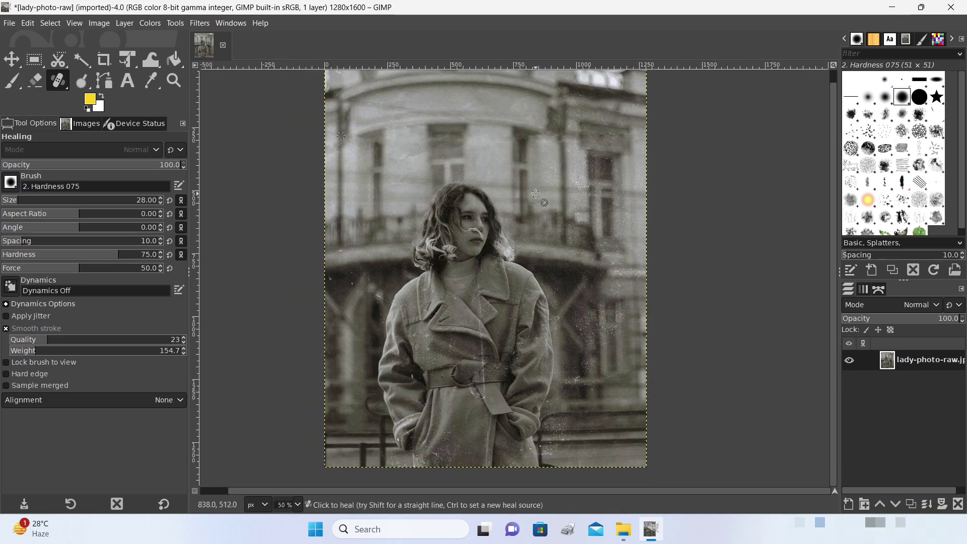
{"action": "scroll", "coordinate": [553, 150], "scroll_direction": "up", "scroll_amount": 4}
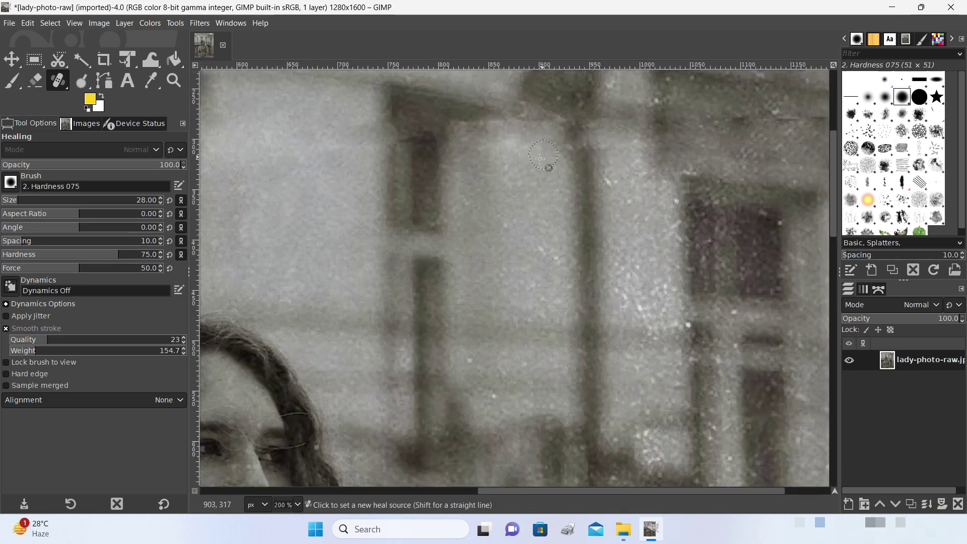
{"action": "left_click", "coordinate": [477, 177], "text": "ctrl"}
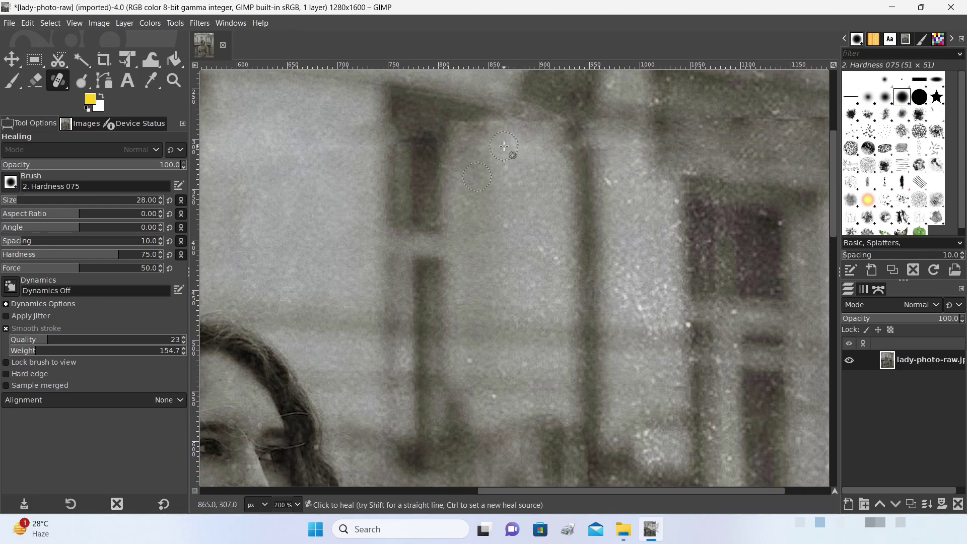
{"action": "mouse_move", "coordinate": [508, 230]}
{"action": "left_mouse_down"}
{"action": "mouse_move", "coordinate": [541, 252]}
{"action": "mouse_move", "coordinate": [526, 270]}
{"action": "left_mouse_up"}
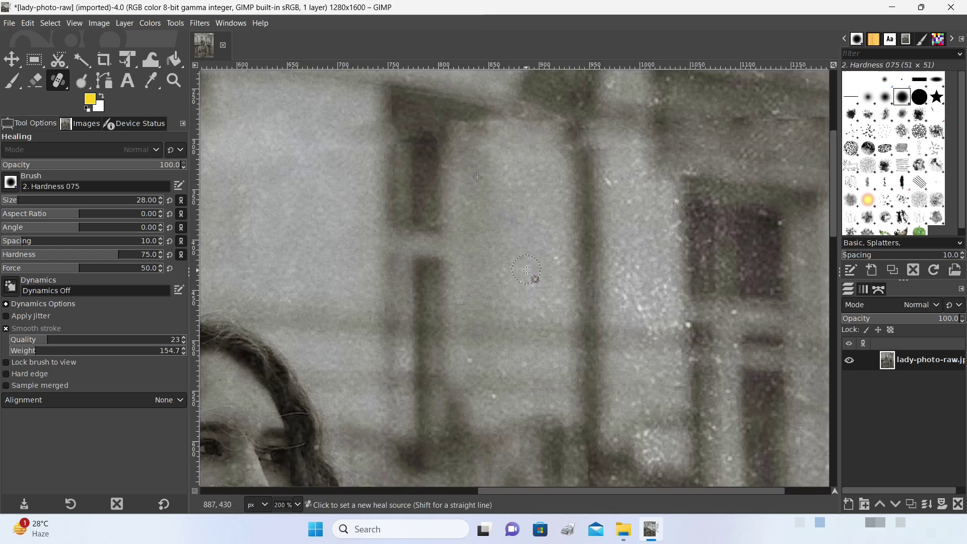
Step: Heal the light scratch on the pale wall between the left and middle windows, sampling clean wall just below it
{"action": "scroll", "coordinate": [526, 270], "scroll_direction": "down", "scroll_amount": 3}
{"action": "scroll", "coordinate": [538, 292], "scroll_direction": "down", "scroll_amount": 1}
{"action": "scroll", "coordinate": [397, 285], "scroll_direction": "up", "scroll_amount": 4}
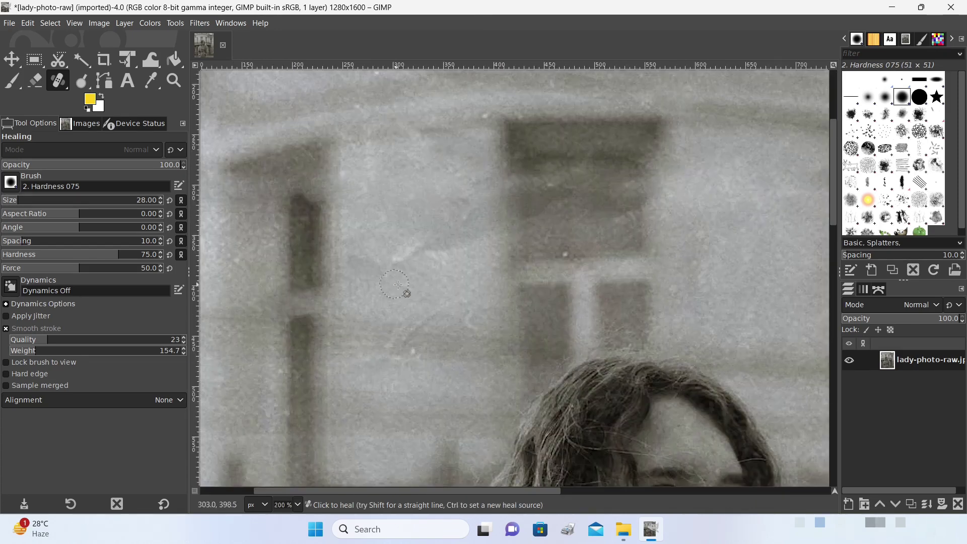
{"action": "left_click", "coordinate": [413, 278], "text": "ctrl"}
{"action": "left_click", "coordinate": [400, 258]}
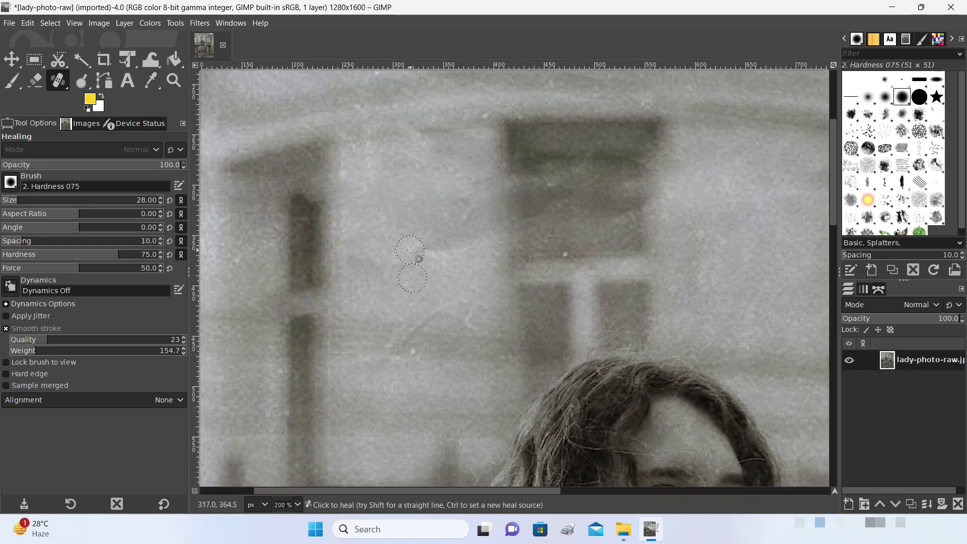
Step: Heal the remaining light streak on the pale wall just beside the middle window
{"action": "left_click", "coordinate": [440, 251]}
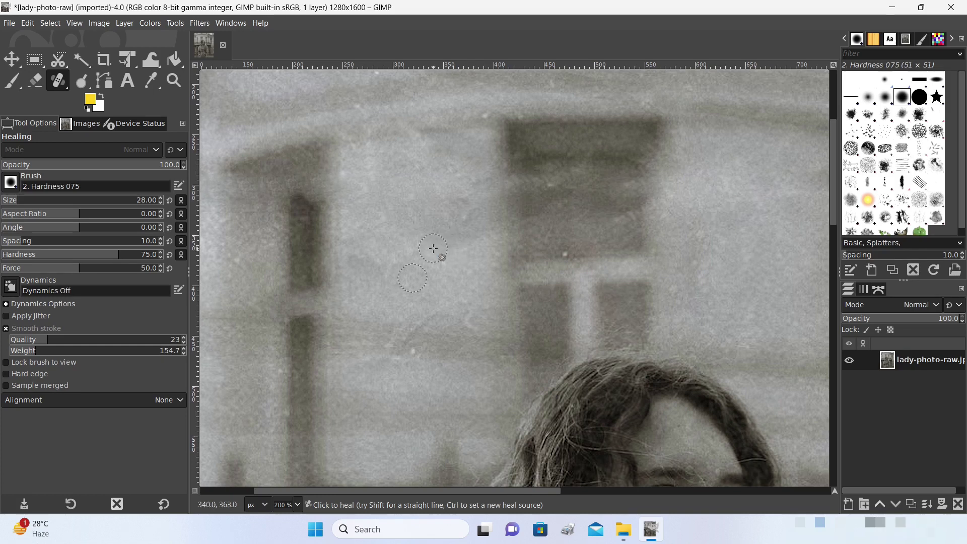
{"action": "scroll", "coordinate": [384, 191], "scroll_direction": "down", "scroll_amount": 5}
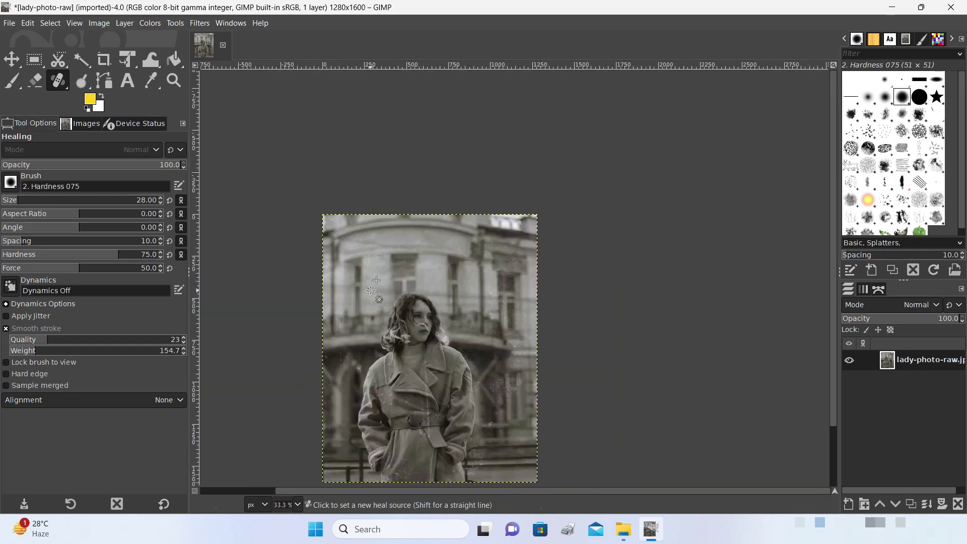
{"action": "scroll", "coordinate": [370, 291], "scroll_direction": "down", "scroll_amount": 2}
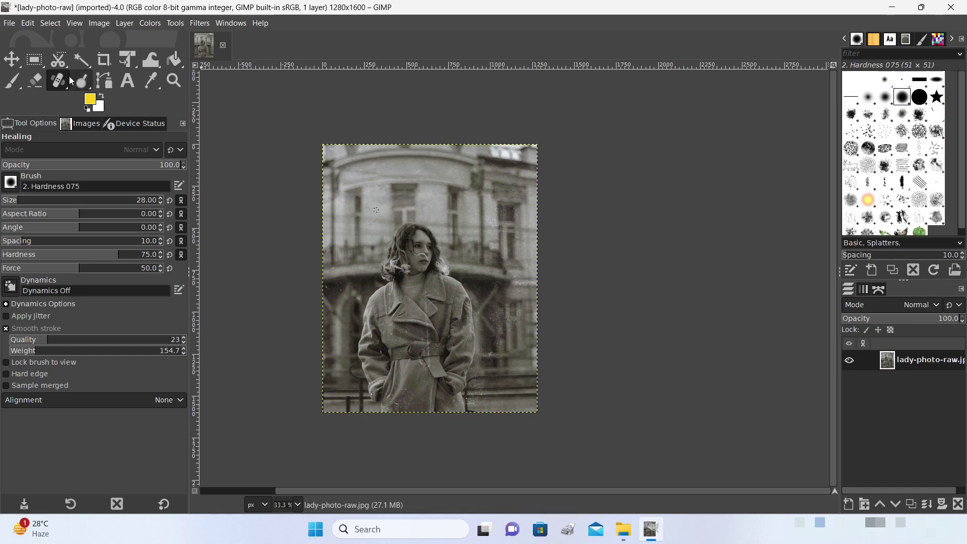
Step: Export the repaired photo as lady-photo-healed.jpg, keeping the proposed JPEG quality of 90
{"action": "left_click", "coordinate": [9, 23]}
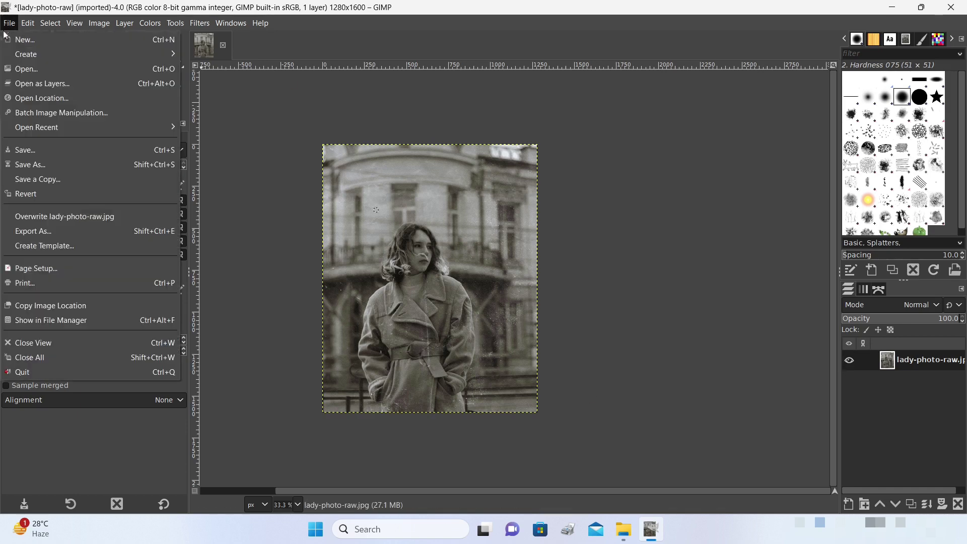
{"action": "left_click", "coordinate": [36, 231]}
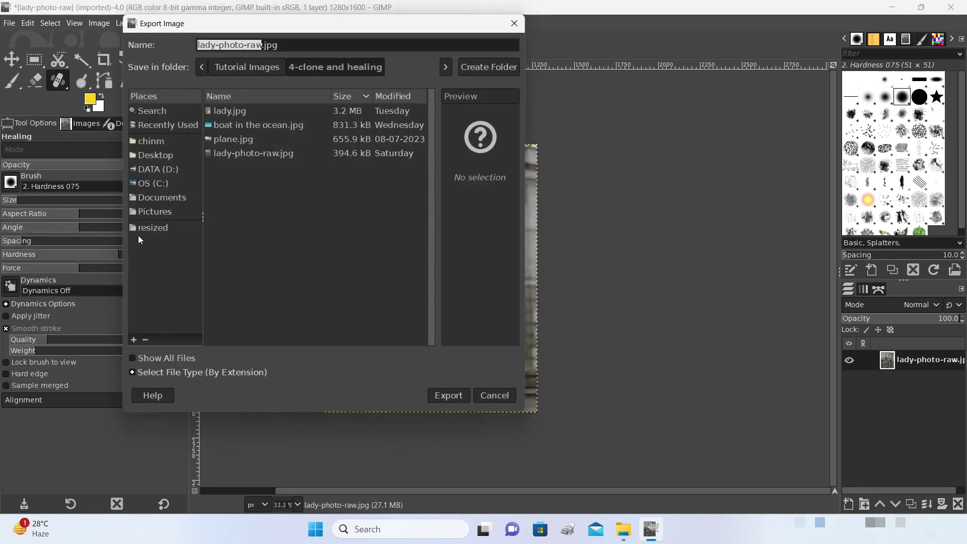
{"action": "left_click", "coordinate": [263, 44]}
{"action": "key", "text": "BackSpace"}
{"action": "key", "text": "BackSpace"}
{"action": "key", "text": "BackSpace"}
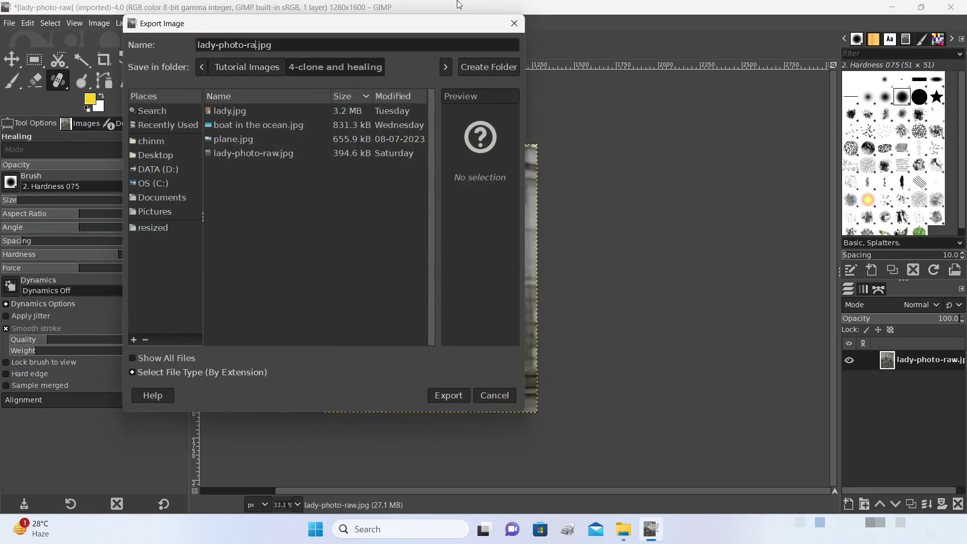
{"action": "type", "text": "healed"}
{"action": "left_click", "coordinate": [450, 396]}
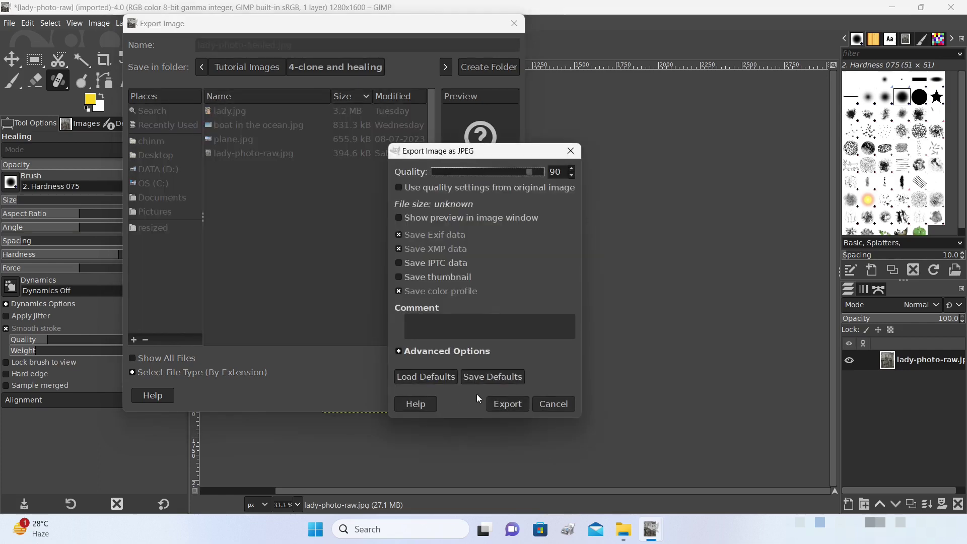
{"action": "left_click", "coordinate": [501, 405]}
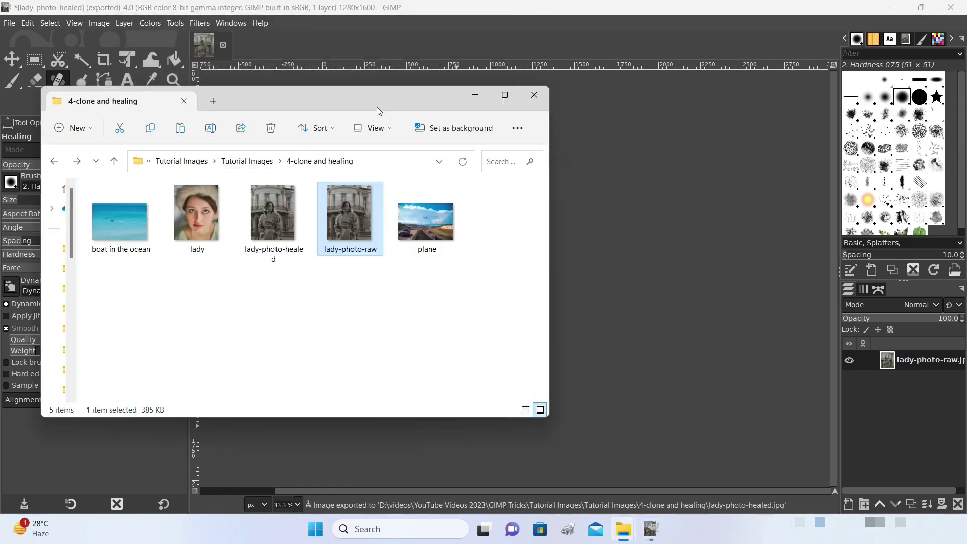
Step: Compare lady-photo-raw.jpg with lady-photo-healed.jpg in the photo viewer, switching between them repeatedly
{"action": "left_click_drag", "start_coordinate": [377, 107], "coordinate": [572, 111]}
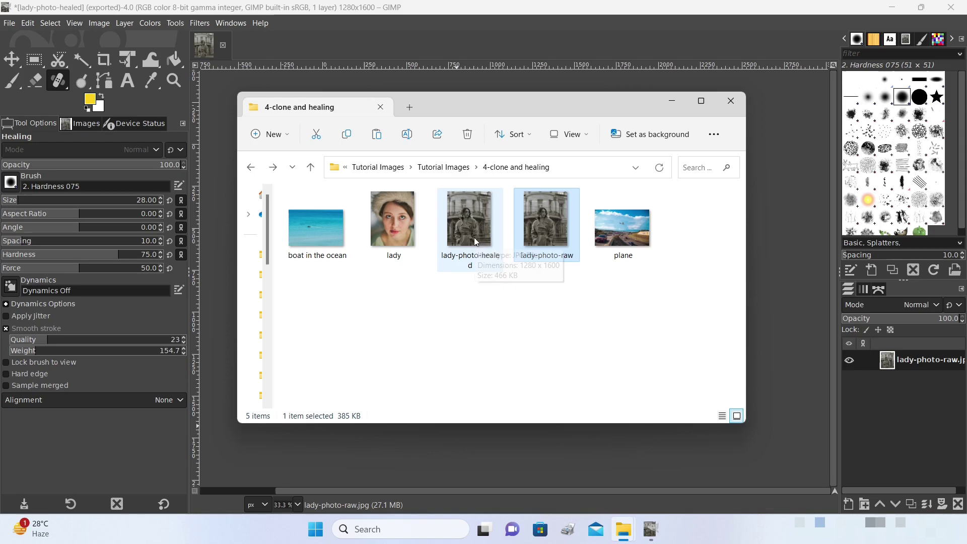
{"action": "double_click", "coordinate": [549, 225]}
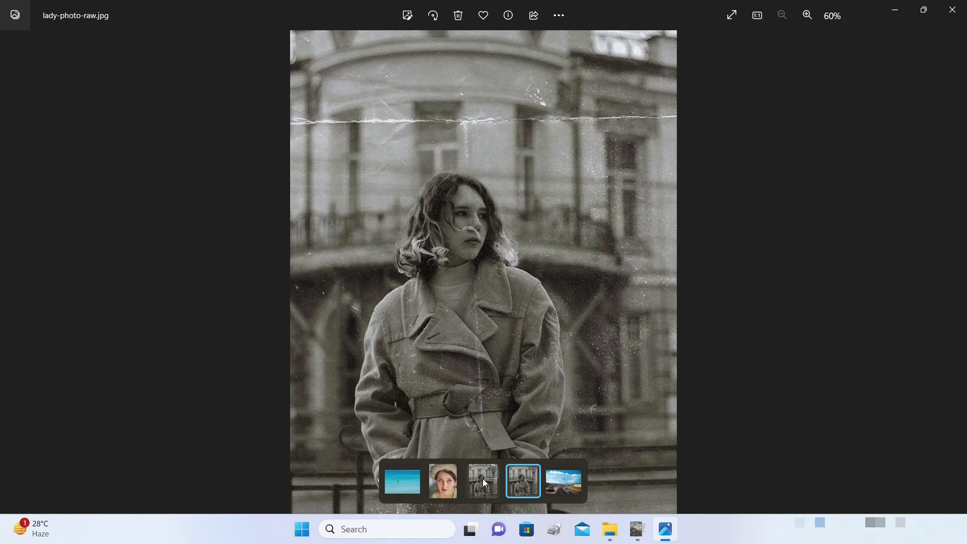
{"action": "left_click", "coordinate": [483, 479]}
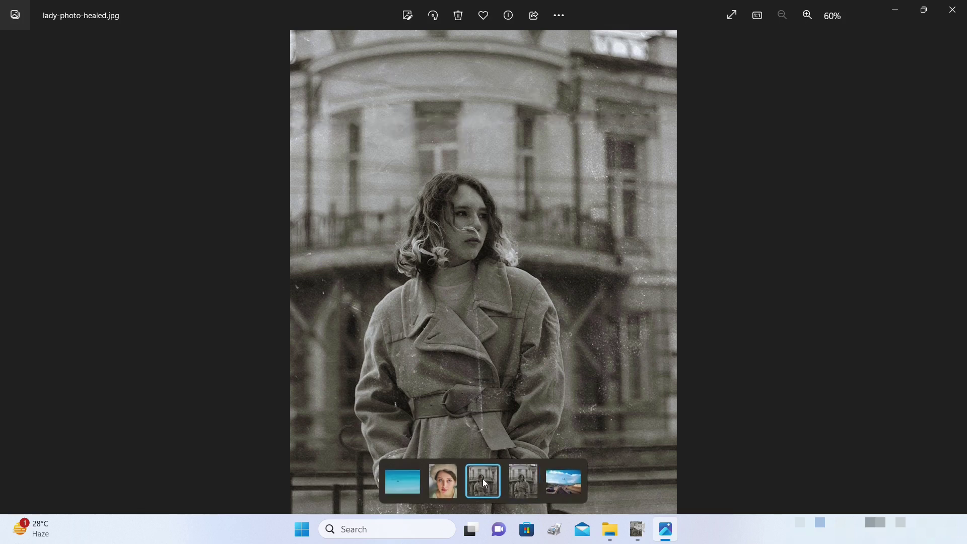
{"action": "left_click", "coordinate": [523, 479]}
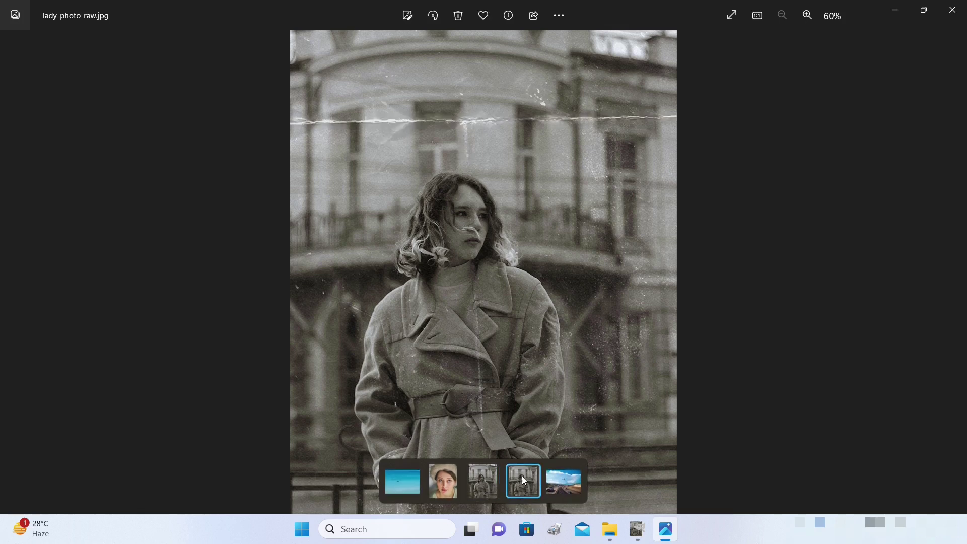
{"action": "left_click", "coordinate": [482, 480]}
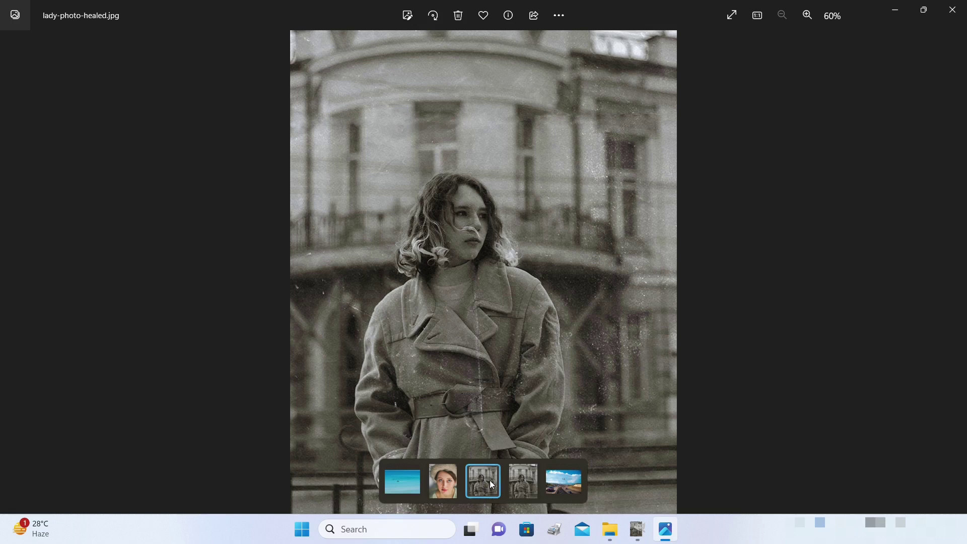
{"action": "left_click", "coordinate": [523, 480]}
{"action": "left_click", "coordinate": [487, 480]}
{"action": "left_click", "coordinate": [526, 480]}
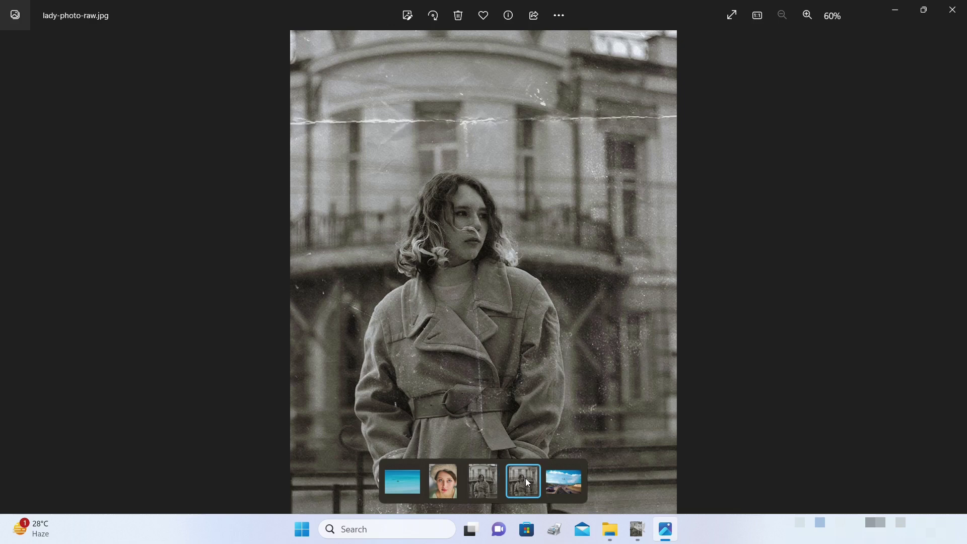
{"action": "left_click", "coordinate": [479, 487]}
{"action": "left_click", "coordinate": [524, 483]}
{"action": "left_click", "coordinate": [490, 484]}
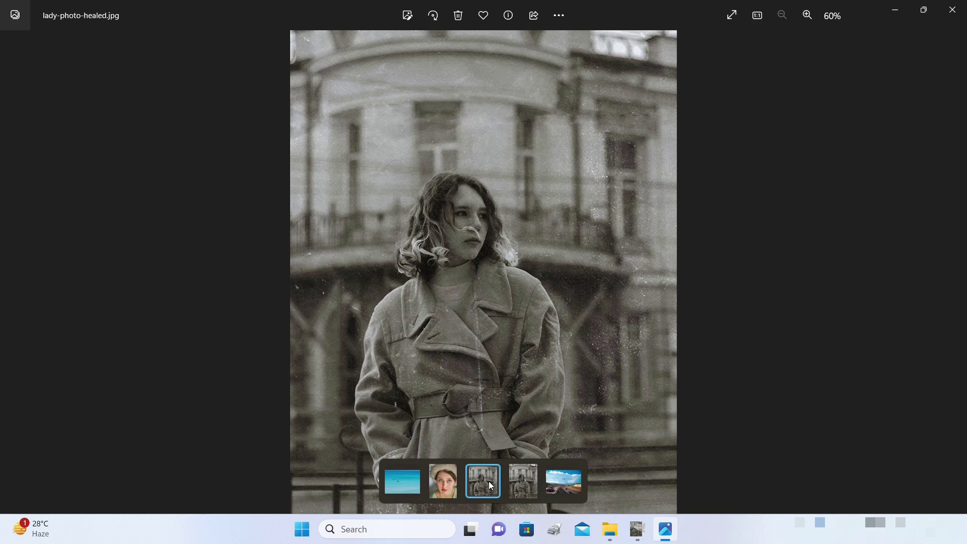
{"action": "left_click", "coordinate": [524, 471]}
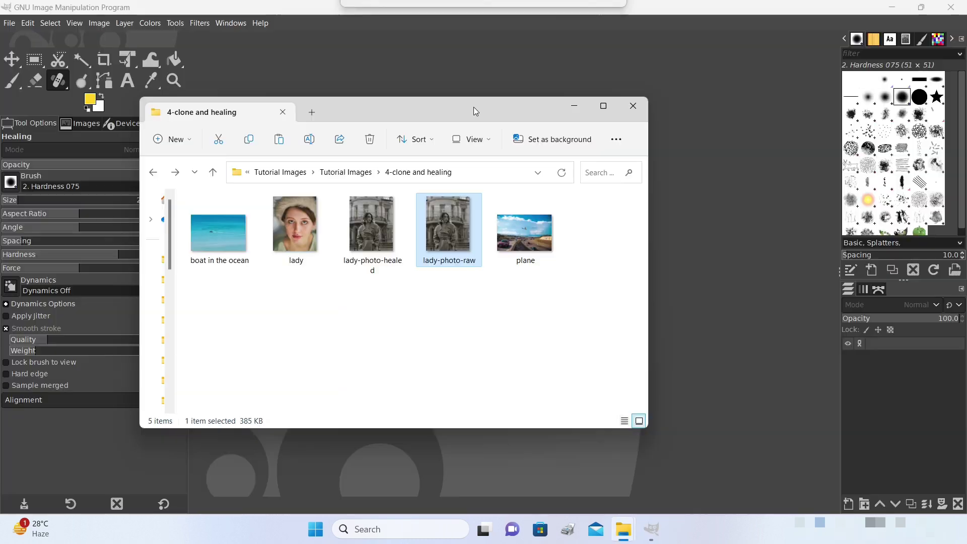
Step: Open plane.jpg from the 4-clone and healing folder in GIMP and convert it to the built-in sRGB profile
{"action": "left_click_drag", "start_coordinate": [474, 107], "coordinate": [456, 92]}
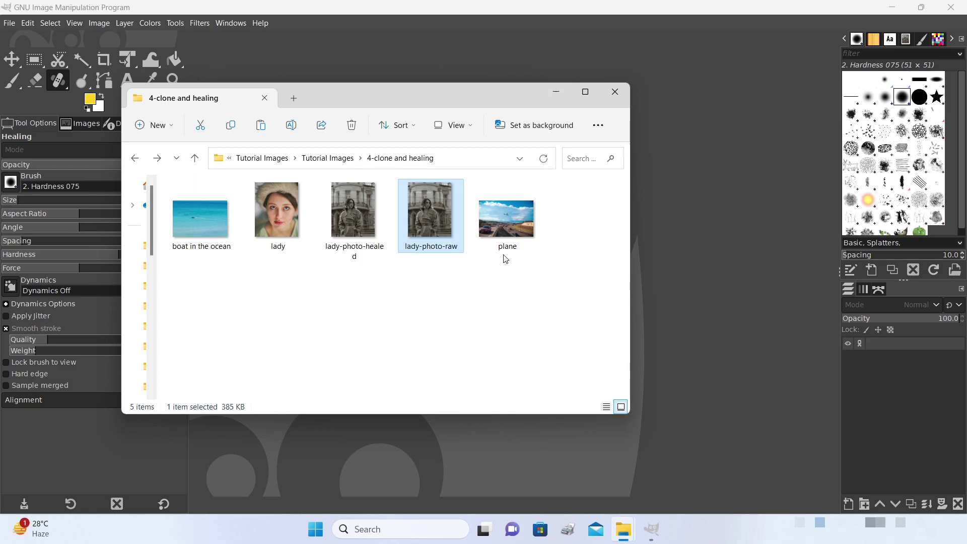
{"action": "left_click", "coordinate": [506, 225]}
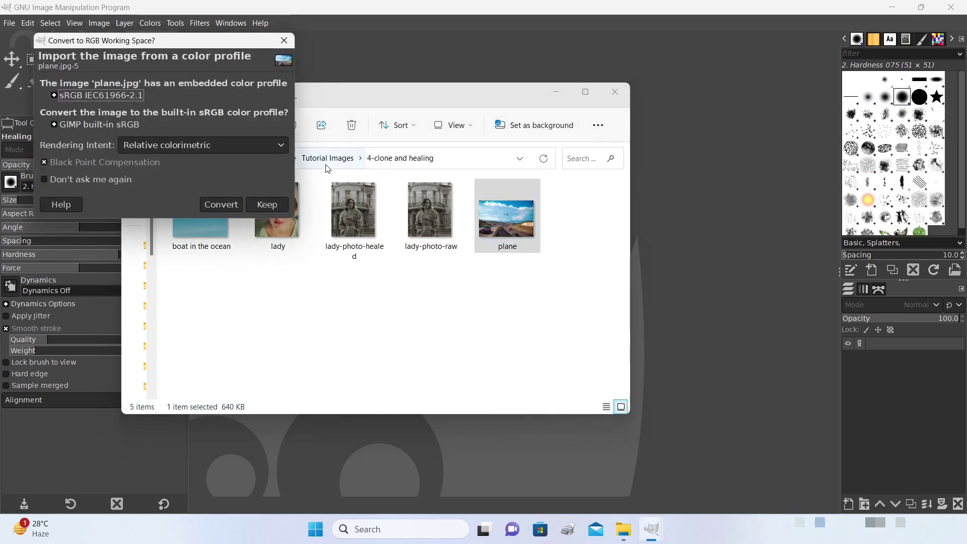
{"action": "left_click", "coordinate": [221, 205]}
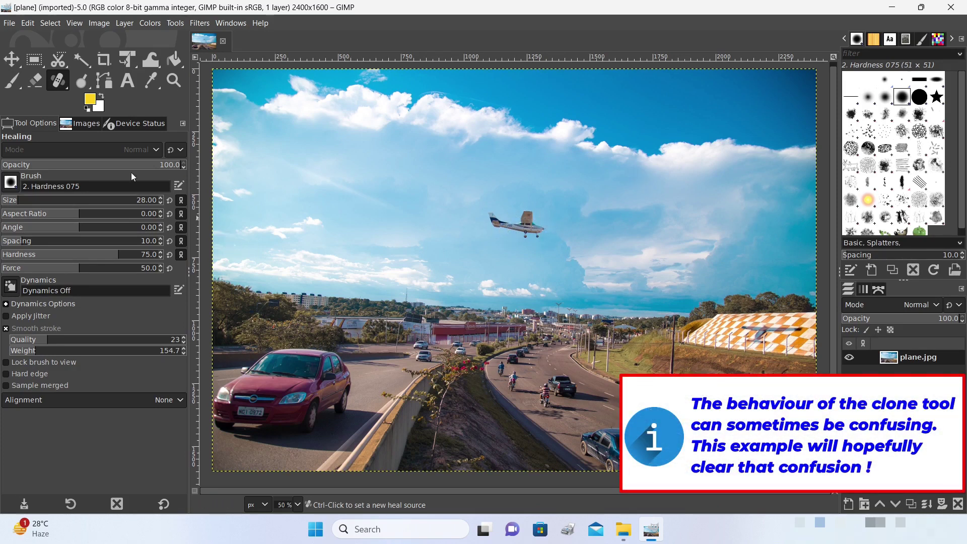
Step: Switch to the Clone tool and set its brush size to 124
{"action": "right_click", "coordinate": [57, 82]}
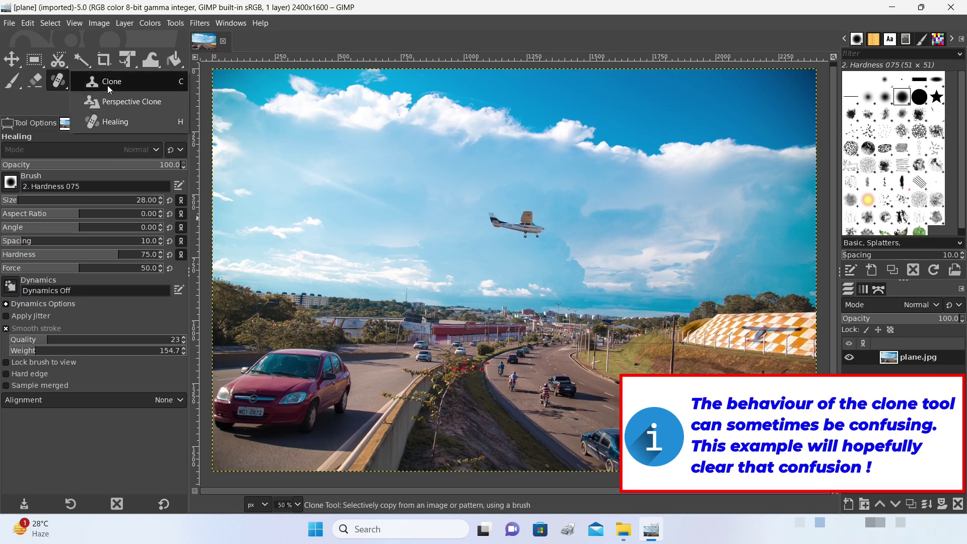
{"action": "left_click", "coordinate": [108, 86]}
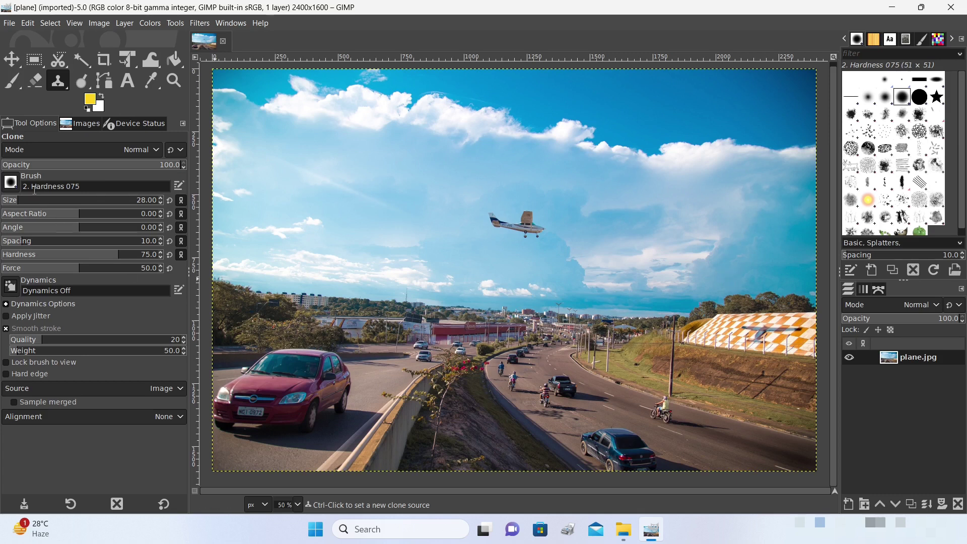
{"action": "left_click_drag", "start_coordinate": [30, 200], "coordinate": [42, 199]}
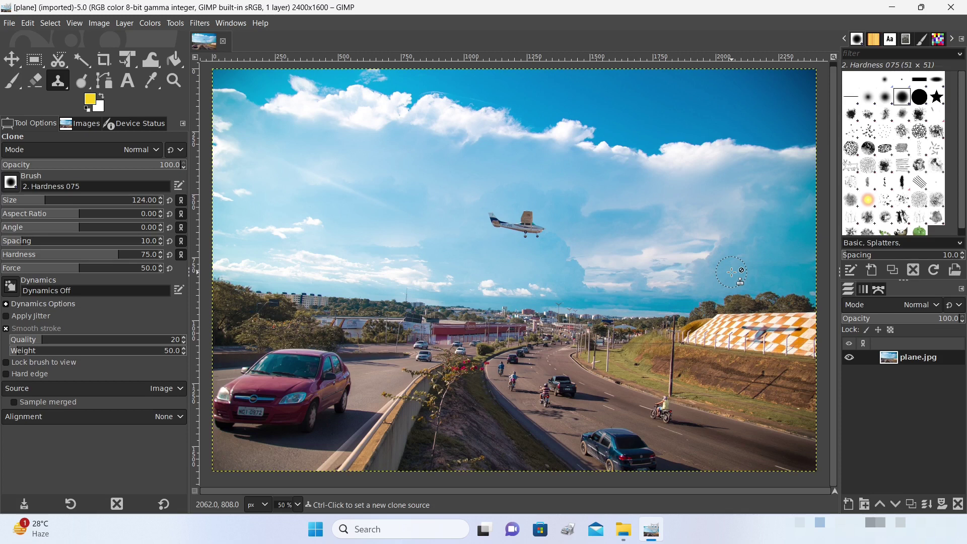
Step: Try cloning sky sampled above the striped building over the plane and down to the horizon, and undo both strokes
{"action": "left_click", "coordinate": [731, 272], "text": "ctrl"}
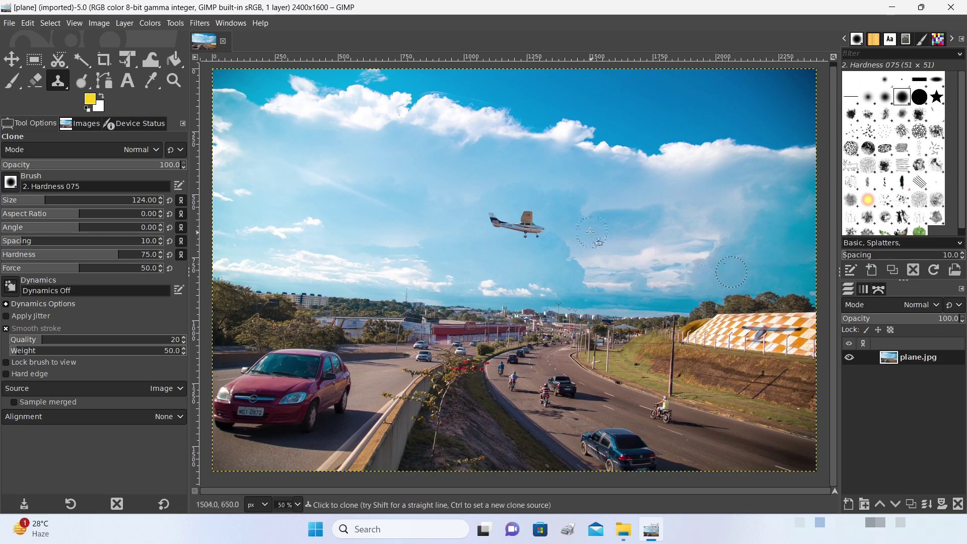
{"action": "mouse_move", "coordinate": [551, 234]}
{"action": "left_mouse_down"}
{"action": "mouse_move", "coordinate": [528, 213]}
{"action": "mouse_move", "coordinate": [503, 225]}
{"action": "left_mouse_up"}
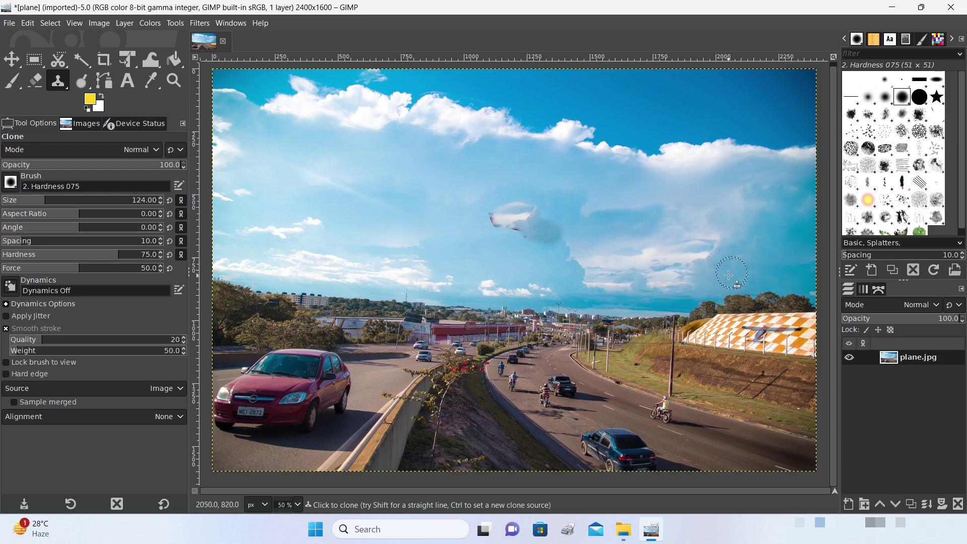
{"action": "mouse_move", "coordinate": [491, 219]}
{"action": "left_mouse_down"}
{"action": "mouse_move", "coordinate": [531, 239]}
{"action": "mouse_move", "coordinate": [532, 229]}
{"action": "mouse_move", "coordinate": [528, 308]}
{"action": "left_mouse_up"}
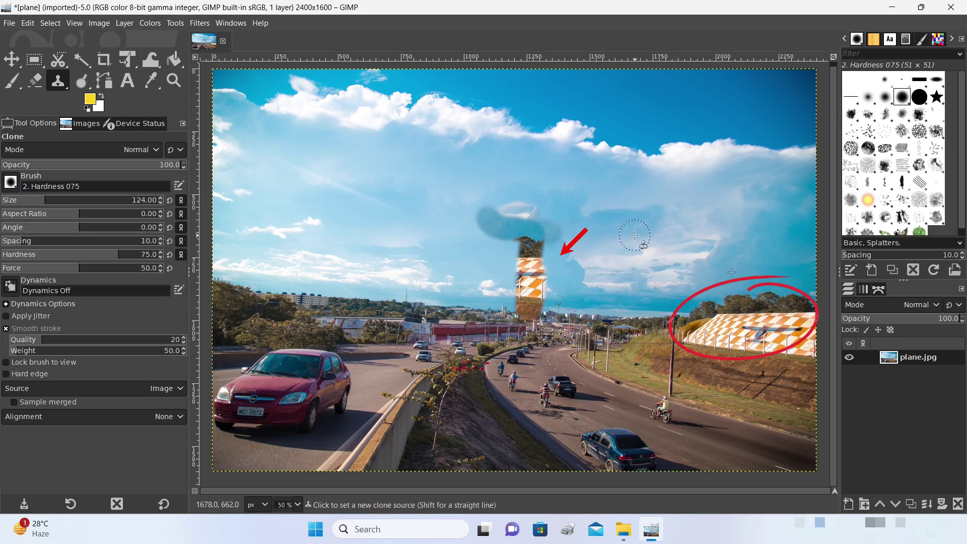
{"action": "key", "text": "ctrl+z"}
{"action": "key", "text": "ctrl+z"}
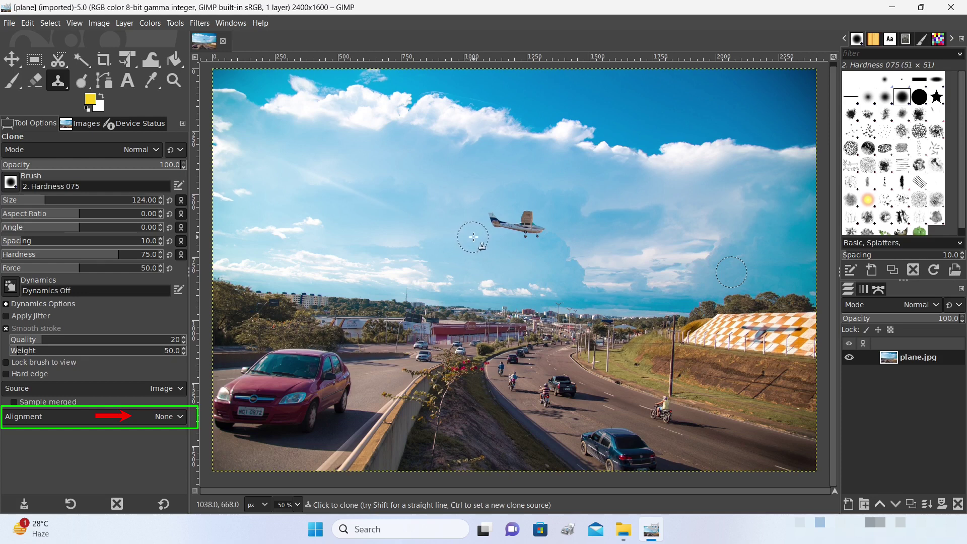
Step: Try cloning sky sampled just beside the plane's tail over the plane, and undo the strokes
{"action": "key", "text": "ctrl"}
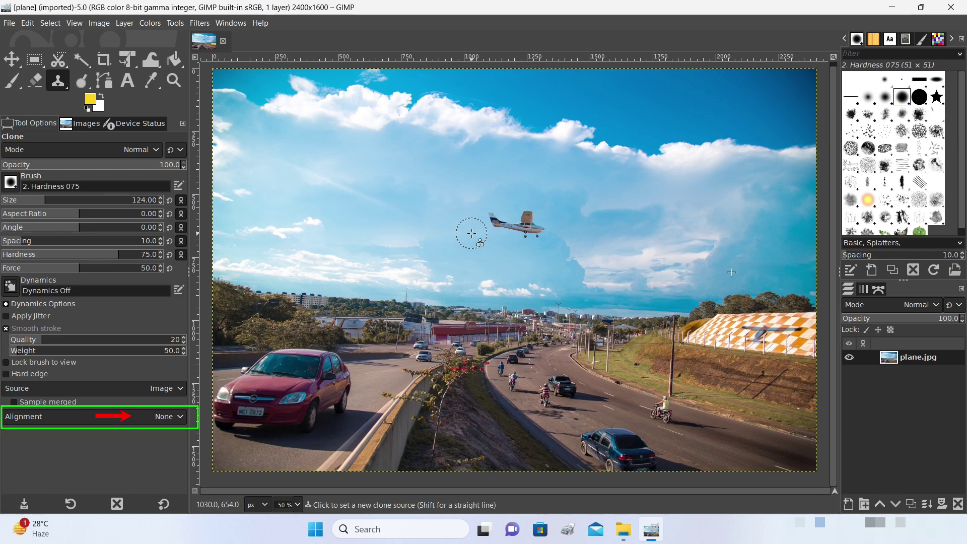
{"action": "left_click", "coordinate": [472, 234], "text": "ctrl"}
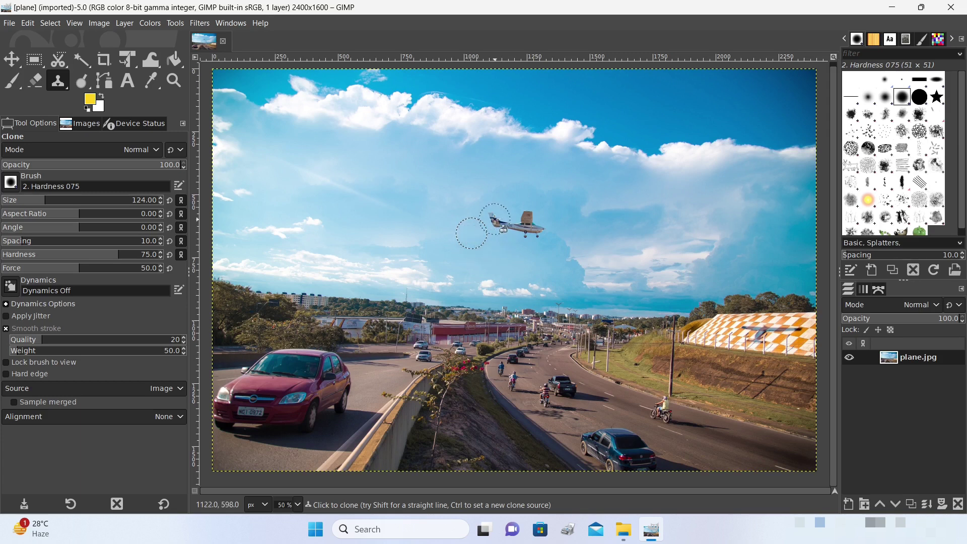
{"action": "mouse_move", "coordinate": [497, 220]}
{"action": "left_mouse_down"}
{"action": "mouse_move", "coordinate": [523, 226]}
{"action": "mouse_move", "coordinate": [523, 211]}
{"action": "mouse_move", "coordinate": [537, 212]}
{"action": "left_mouse_up"}
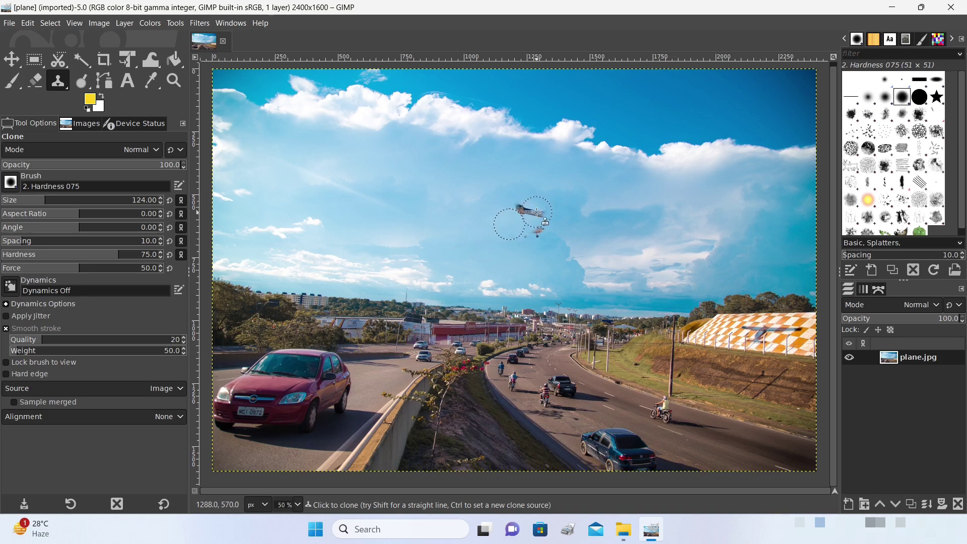
{"action": "key", "text": "ctrl+z"}
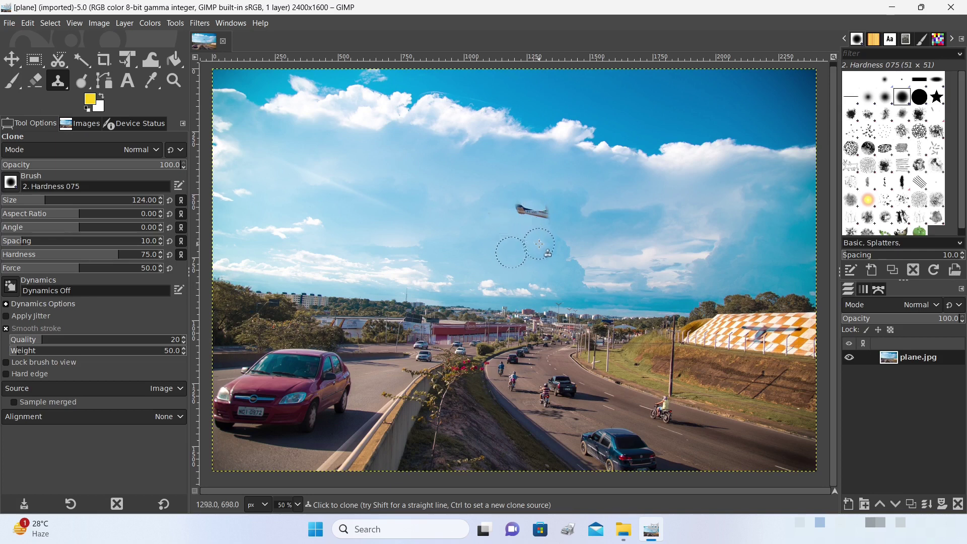
{"action": "key", "text": "ctrl+z"}
{"action": "key", "text": "ctrl+z"}
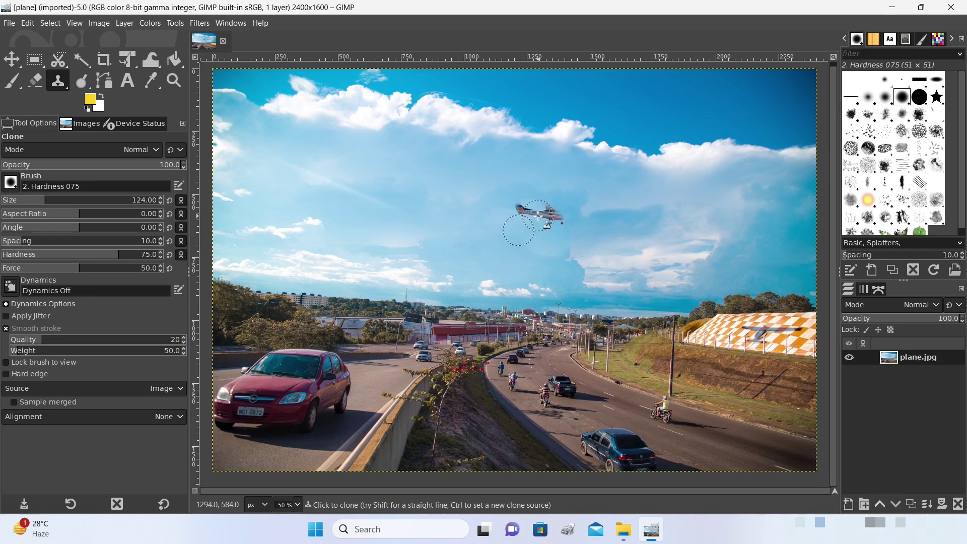
Step: Clone sky sampled just beside the plane's tail over the whole plane in several short strokes
{"action": "left_click", "coordinate": [472, 234], "text": "ctrl"}
{"action": "left_click_drag", "start_coordinate": [510, 206], "coordinate": [558, 223]}
{"action": "left_click_drag", "start_coordinate": [501, 210], "coordinate": [531, 217]}
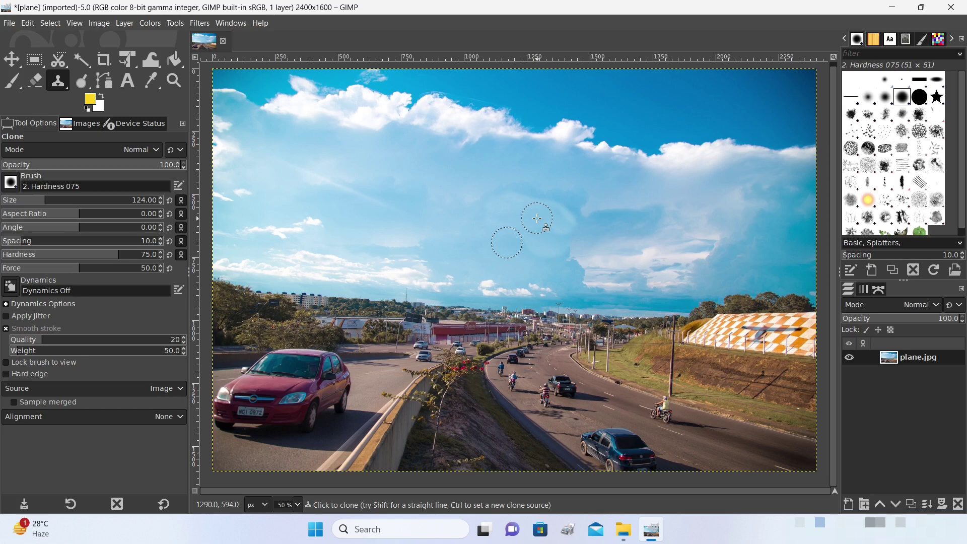
{"action": "left_click_drag", "start_coordinate": [544, 218], "coordinate": [561, 223]}
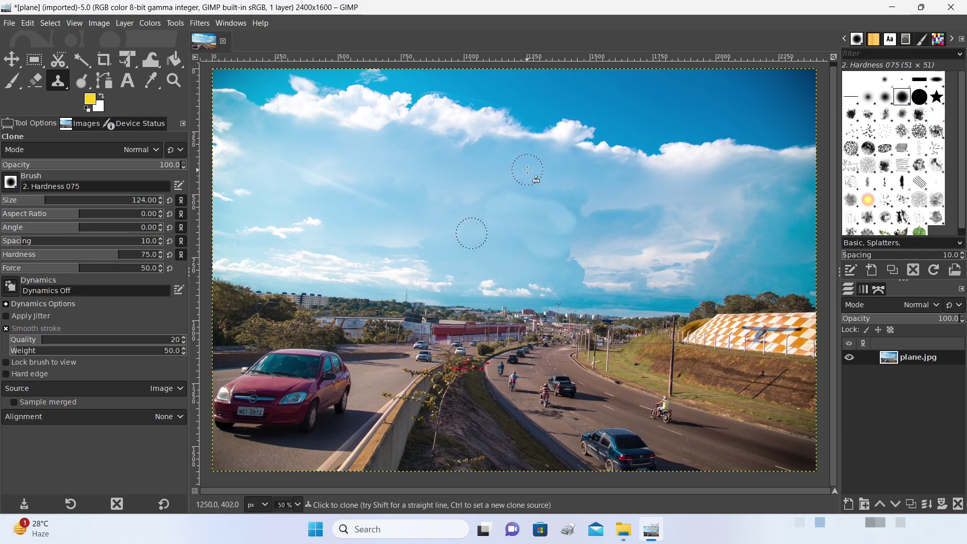
Step: Try one long clone stroke from the sky above the plane's former spot down to the road, and undo it
{"action": "mouse_move", "coordinate": [530, 169]}
{"action": "left_mouse_down"}
{"action": "mouse_move", "coordinate": [533, 273]}
{"action": "mouse_move", "coordinate": [521, 271]}
{"action": "mouse_move", "coordinate": [540, 319]}
{"action": "mouse_move", "coordinate": [535, 364]}
{"action": "left_mouse_up"}
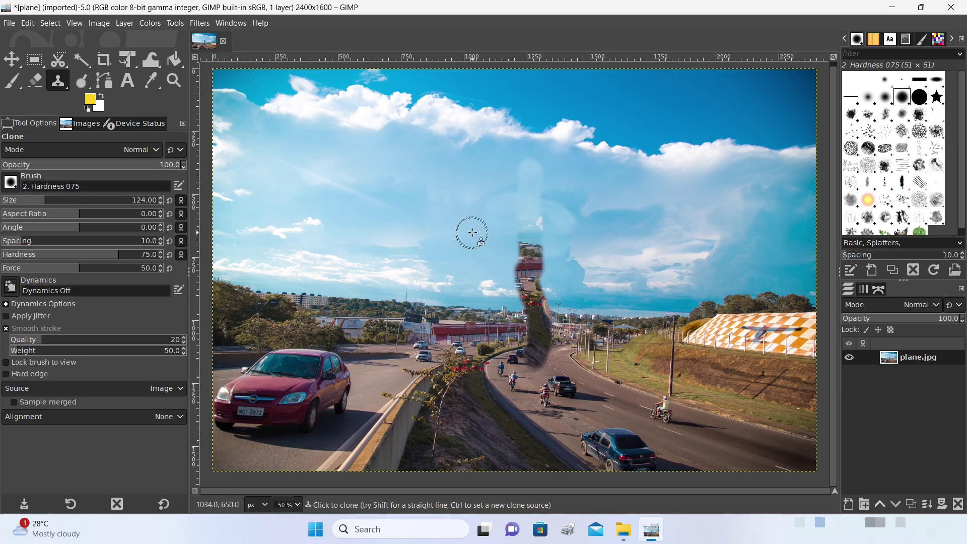
{"action": "key", "text": "ctrl+z"}
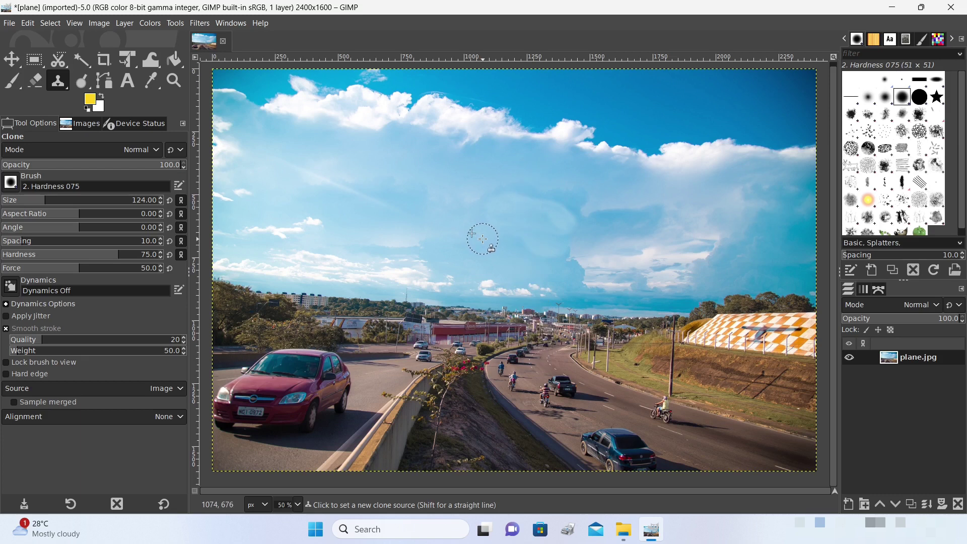
Step: Undo the strokes that removed the plane, and clone sky sampled from beyond its tail over the plane with the clone alignment set to Fixed
{"action": "key", "text": "ctrl+z"}
{"action": "key", "text": "ctrl+z"}
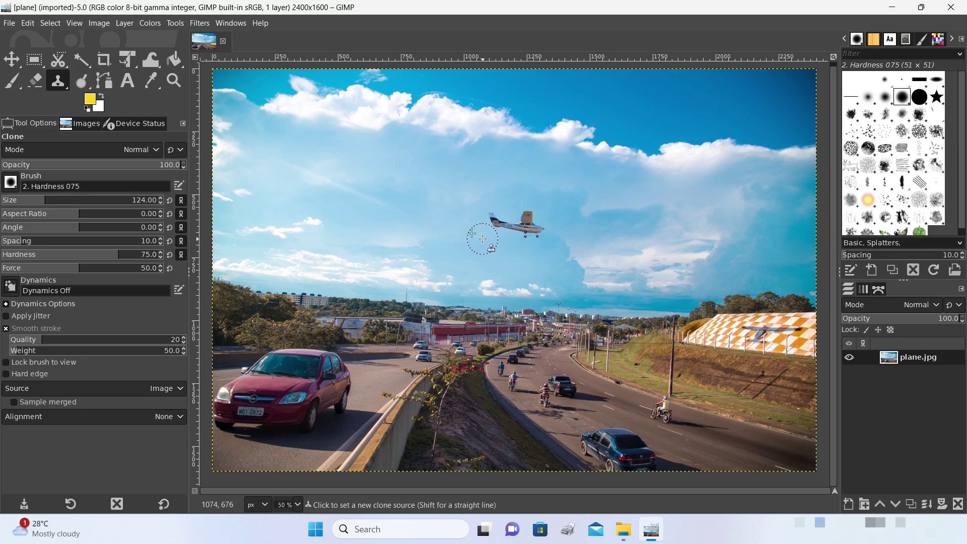
{"action": "left_click", "coordinate": [175, 421]}
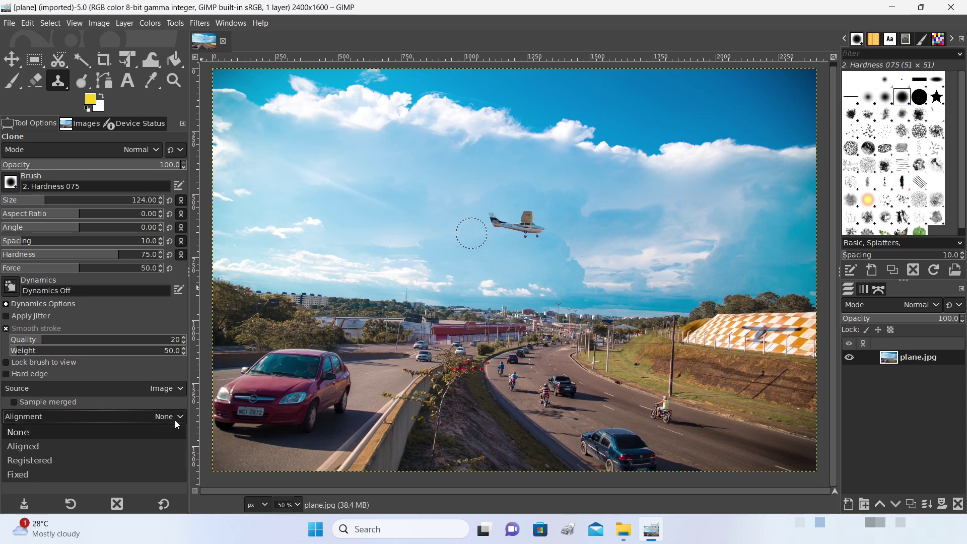
{"action": "left_click", "coordinate": [15, 475]}
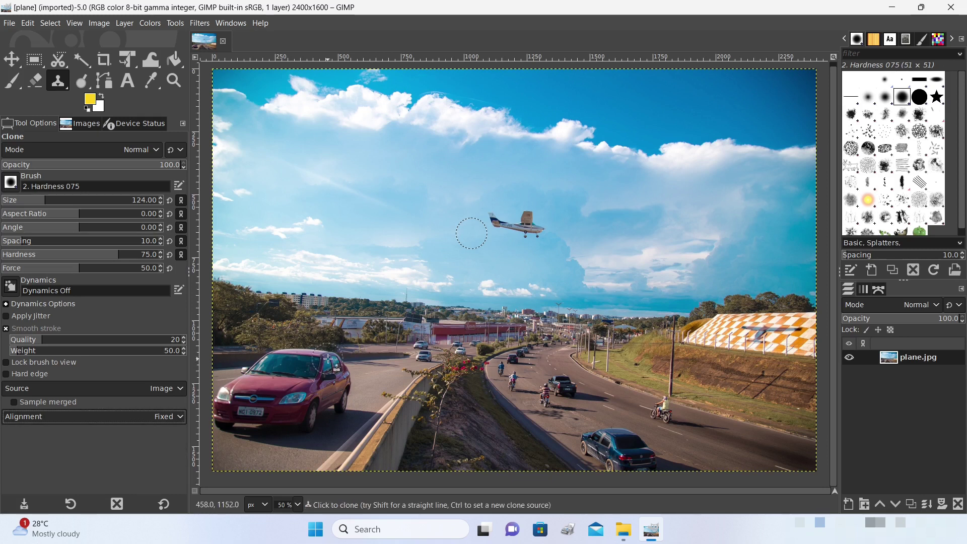
{"action": "left_click", "coordinate": [433, 218], "text": "ctrl"}
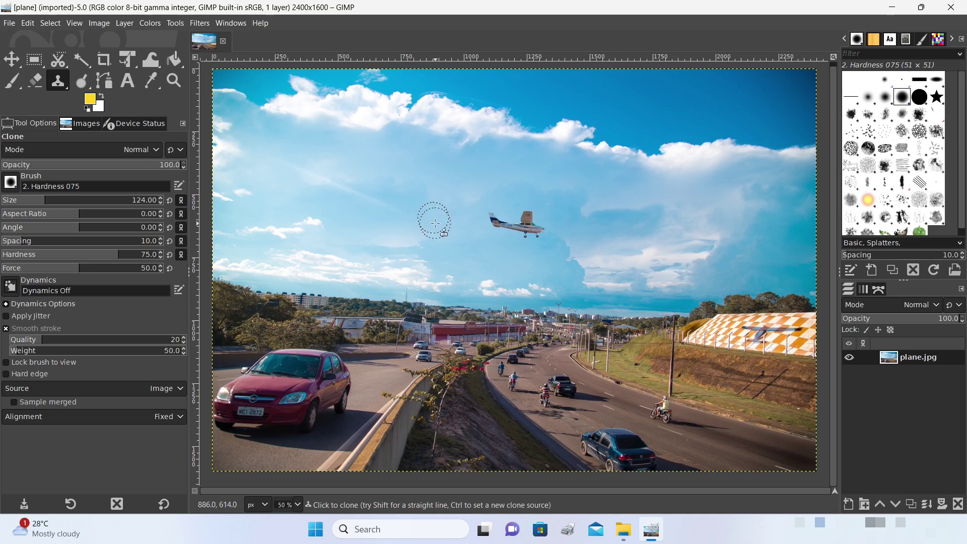
{"action": "mouse_move", "coordinate": [496, 220]}
{"action": "left_mouse_down"}
{"action": "mouse_move", "coordinate": [527, 216]}
{"action": "mouse_move", "coordinate": [529, 229]}
{"action": "left_mouse_up"}
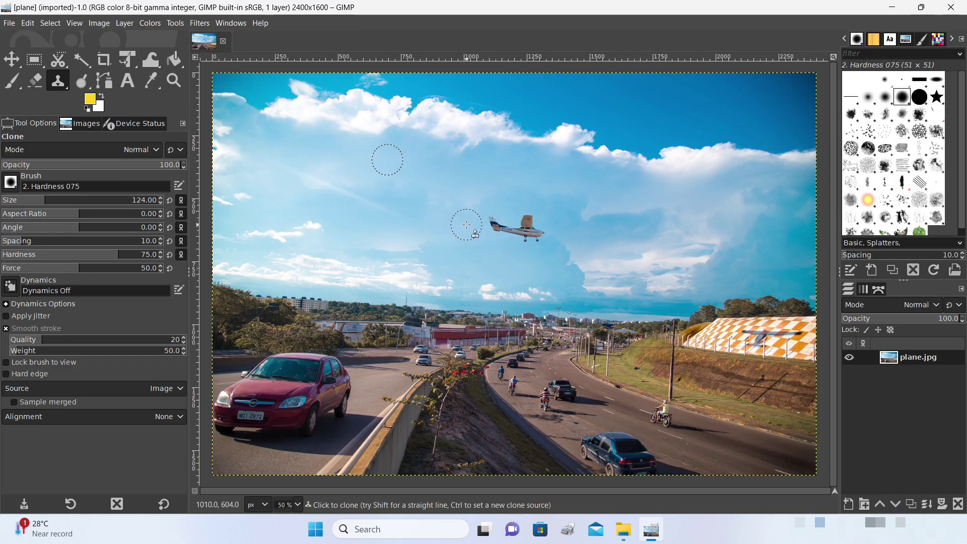
Step: Clone a second copy of the plane into the upper-left sky, sampling from just beside its tail, and open the clone alignment choices
{"action": "key", "text": "ctrl"}
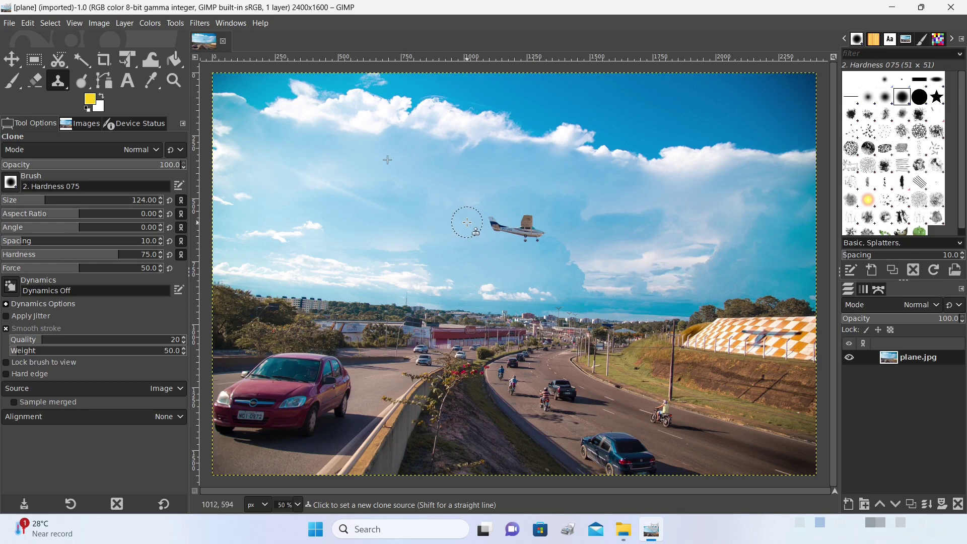
{"action": "left_click", "coordinate": [468, 222], "text": "ctrl"}
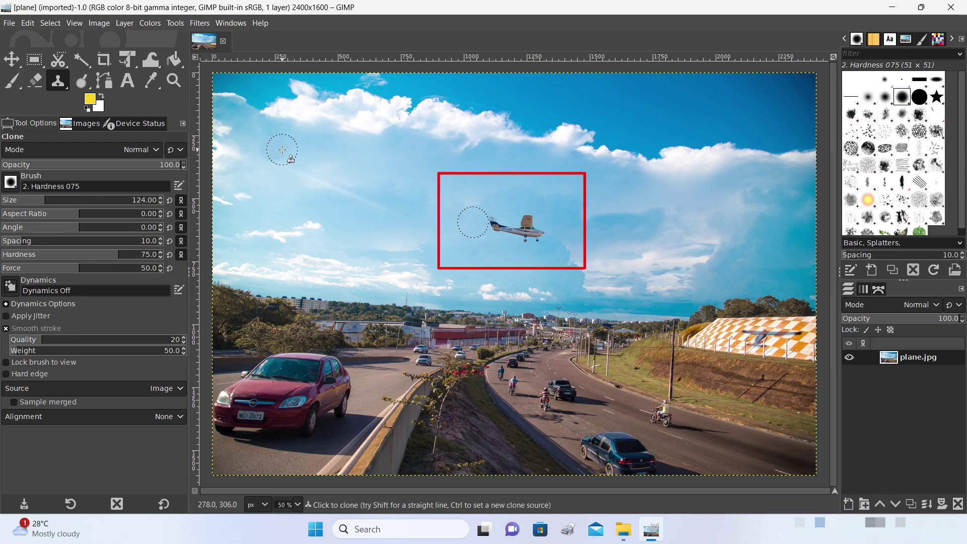
{"action": "mouse_move", "coordinate": [283, 151]}
{"action": "left_mouse_down"}
{"action": "mouse_move", "coordinate": [350, 152]}
{"action": "mouse_move", "coordinate": [332, 147]}
{"action": "mouse_move", "coordinate": [337, 156]}
{"action": "mouse_move", "coordinate": [325, 166]}
{"action": "mouse_move", "coordinate": [347, 169]}
{"action": "left_mouse_up"}
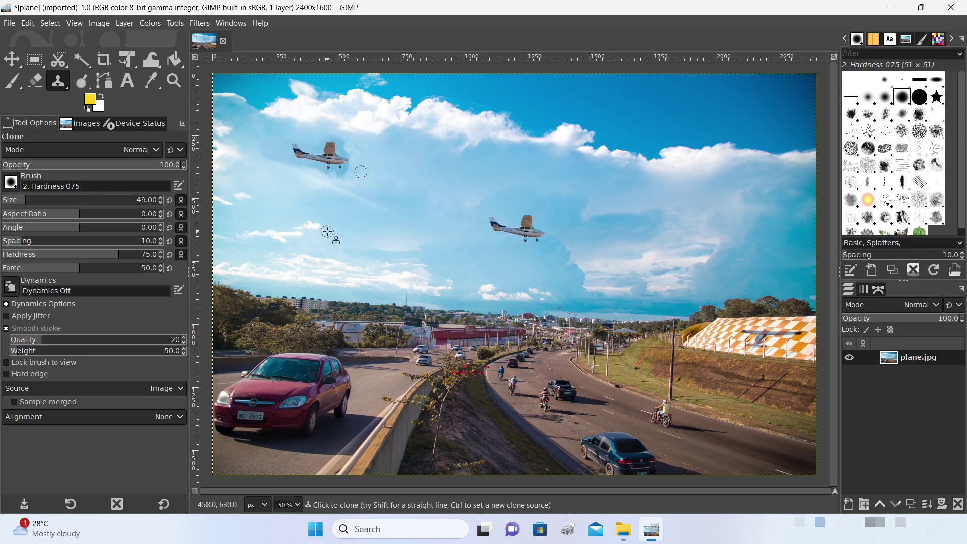
{"action": "left_click", "coordinate": [94, 417]}
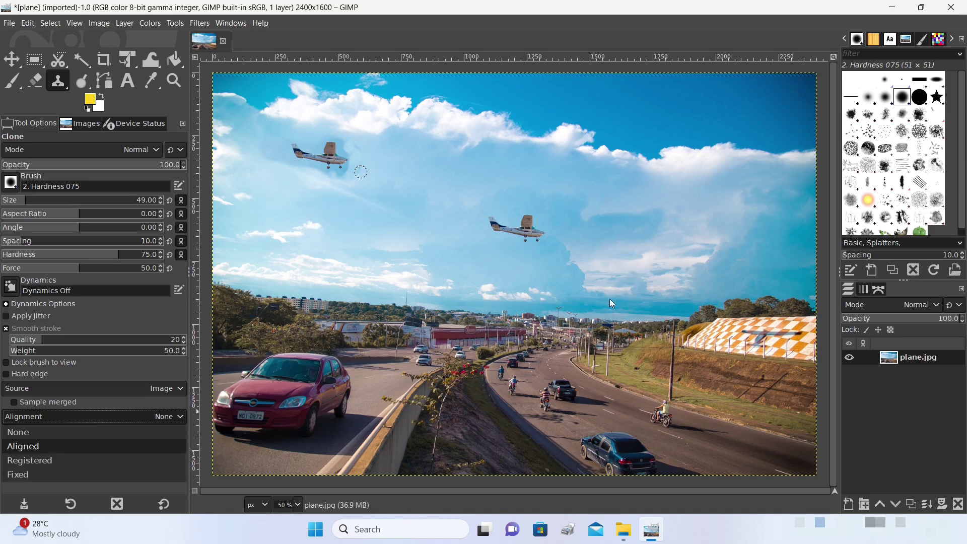
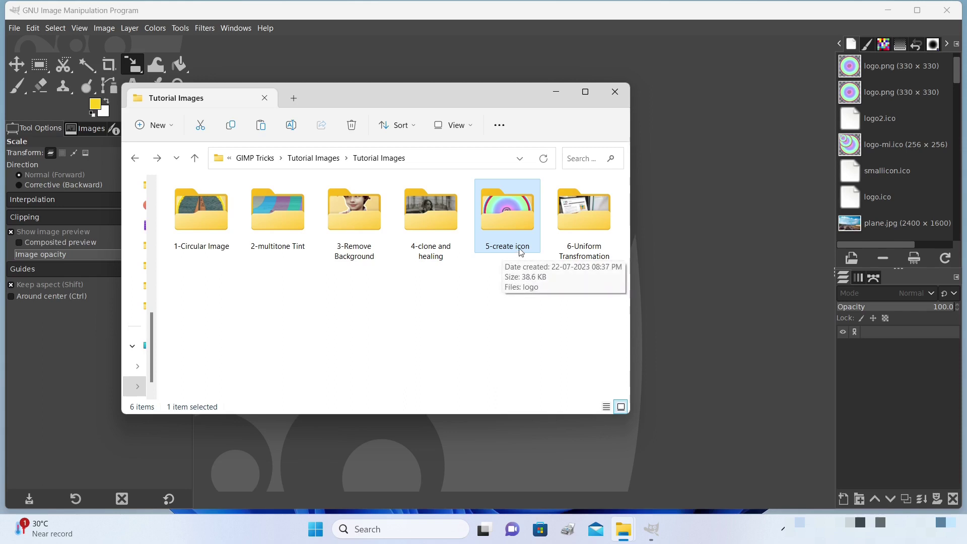
Step: Open the logo image from the 5-create icon folder in GIMP and fit it to the window
{"action": "double_click", "coordinate": [508, 213]}
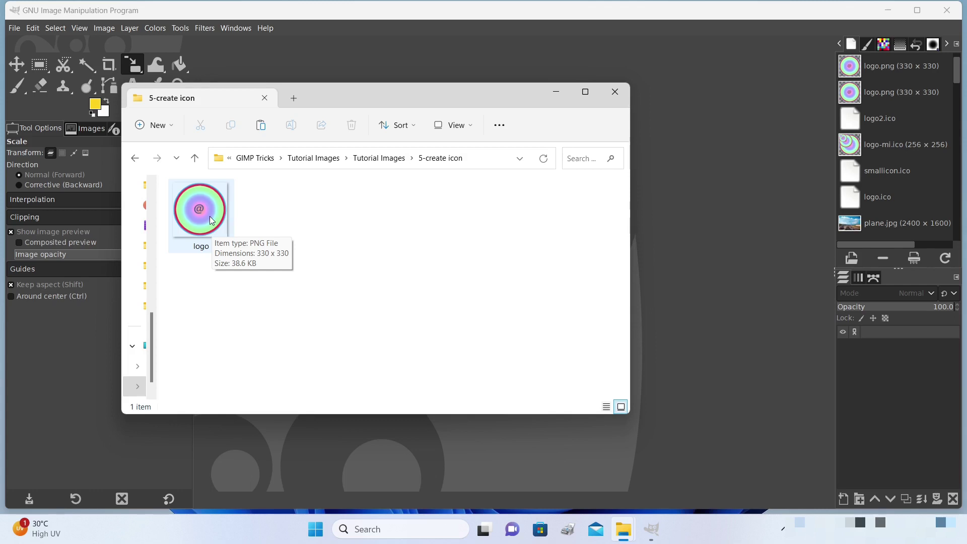
{"action": "left_click_drag", "start_coordinate": [211, 220], "coordinate": [691, 202]}
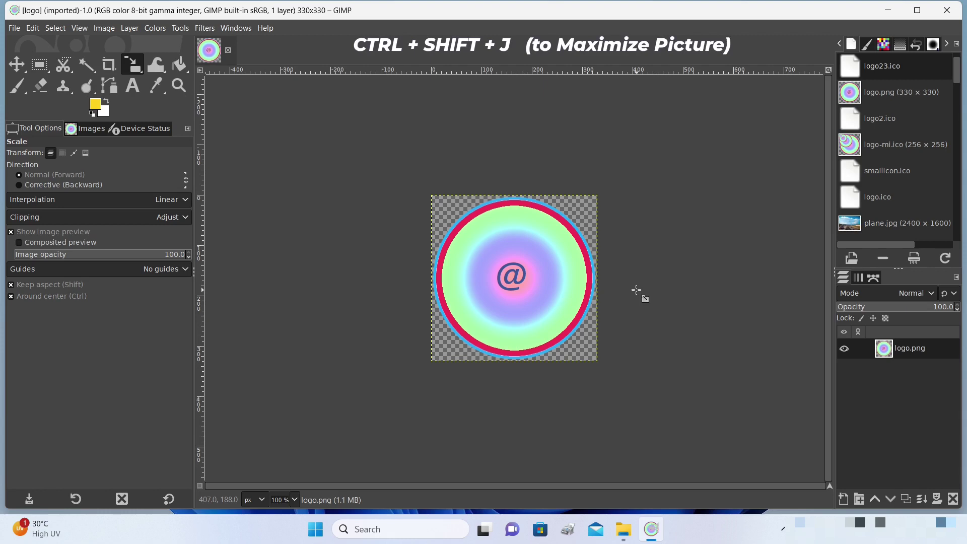
{"action": "key", "text": "ctrl+shift+j"}
Step: Start the Scale tool on the logo layer to check its size and resolution
{"action": "key", "text": "m"}
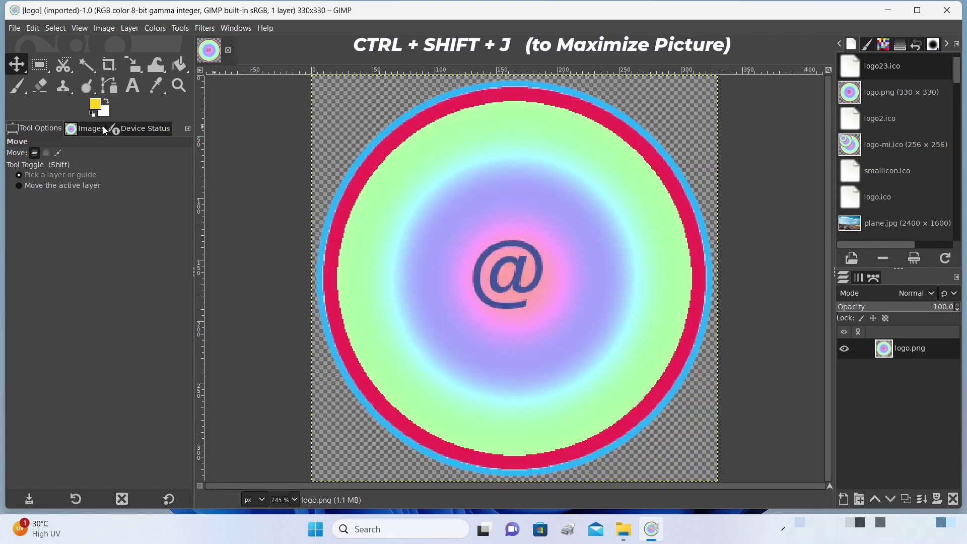
{"action": "left_click", "coordinate": [137, 68]}
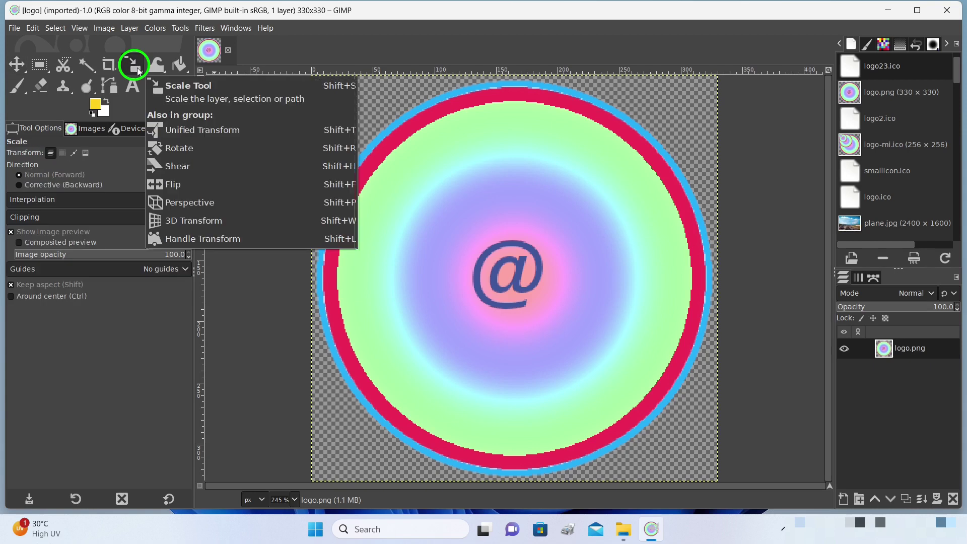
{"action": "left_click", "coordinate": [638, 160]}
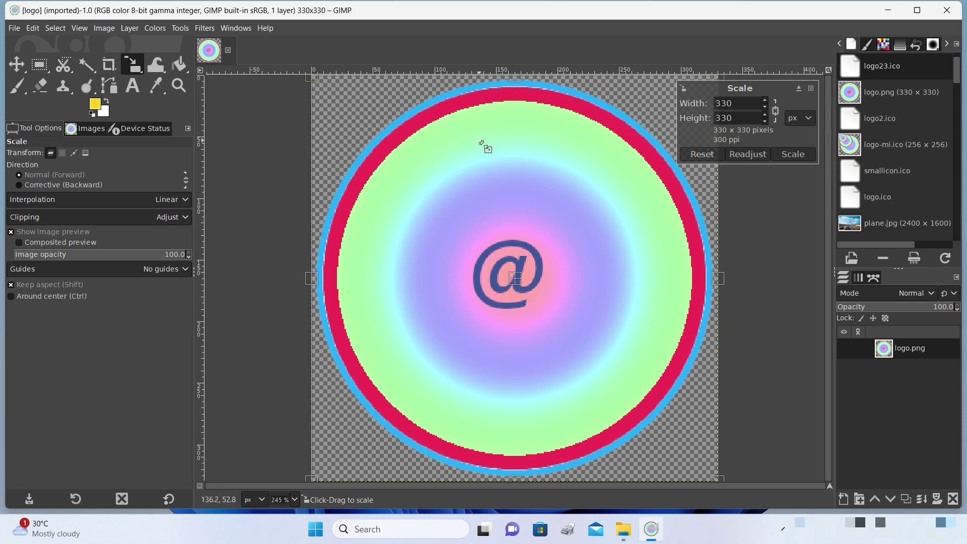
Step: Set the logo image's resolution to 72 pixels/in with Scale Image
{"action": "left_click", "coordinate": [105, 29]}
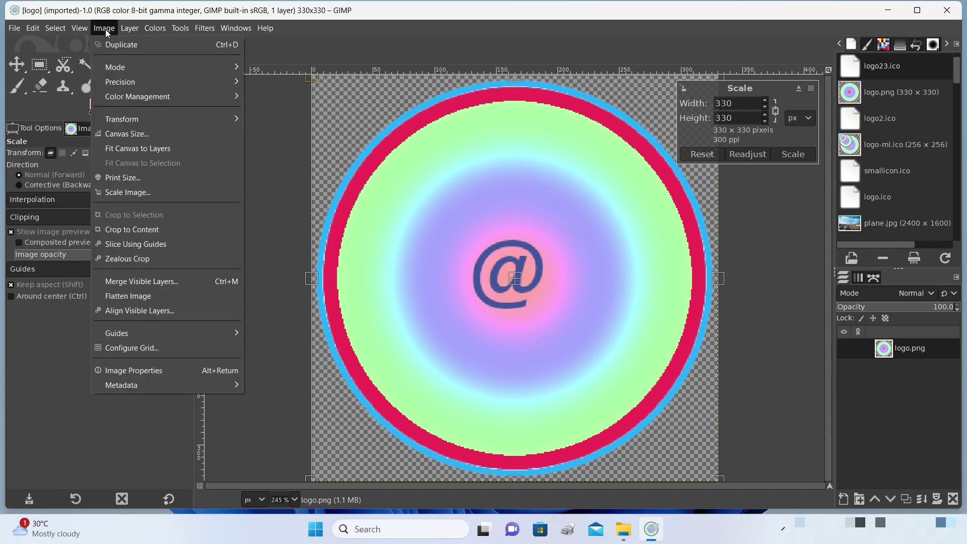
{"action": "left_click", "coordinate": [156, 194]}
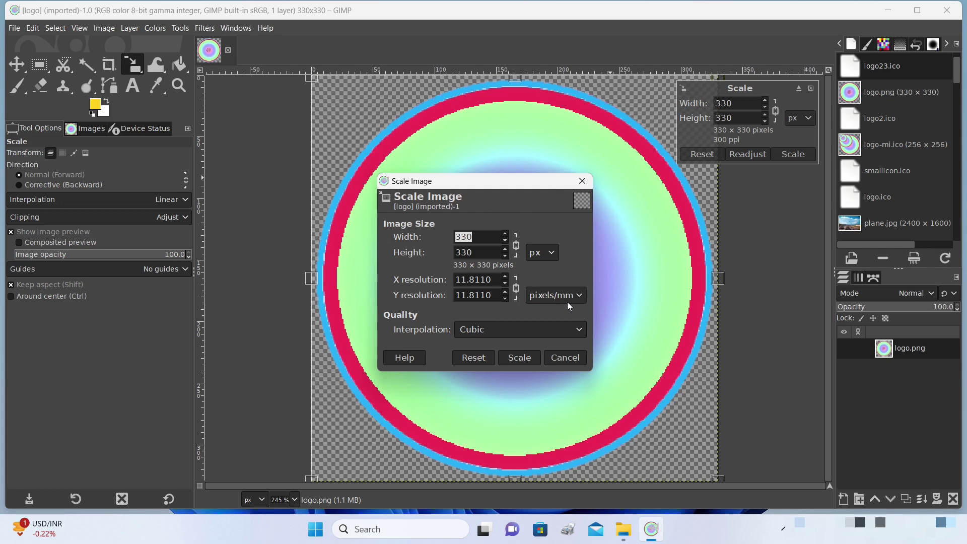
{"action": "left_click", "coordinate": [580, 297]}
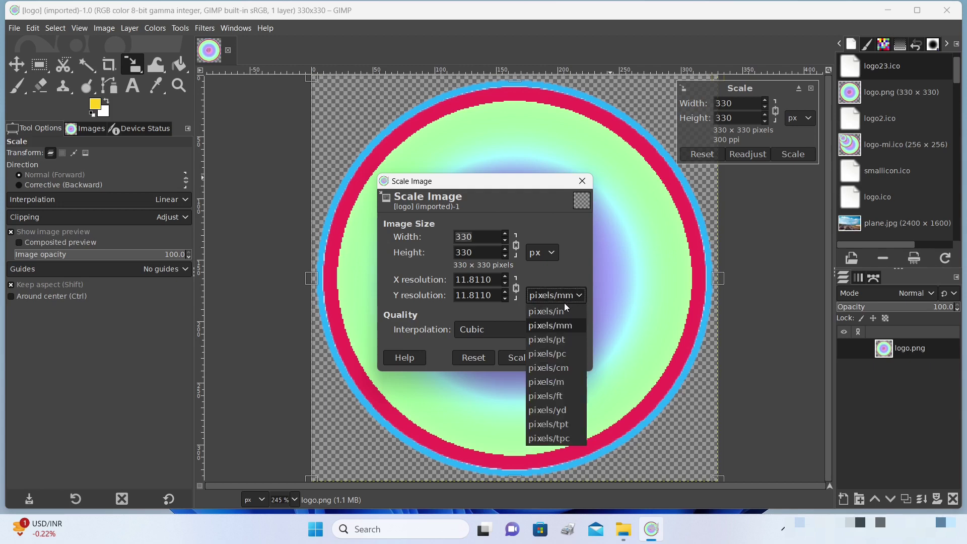
{"action": "left_click", "coordinate": [567, 313]}
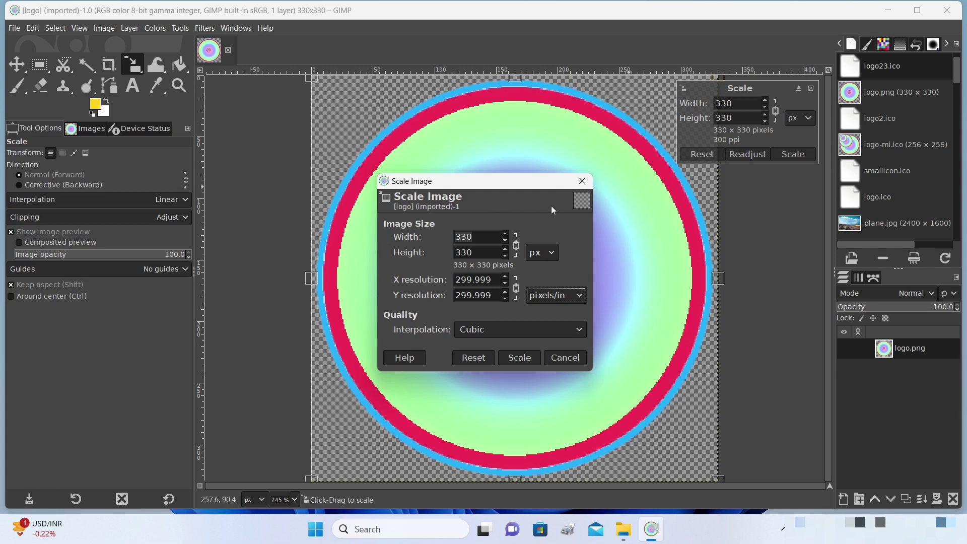
{"action": "left_click", "coordinate": [493, 280]}
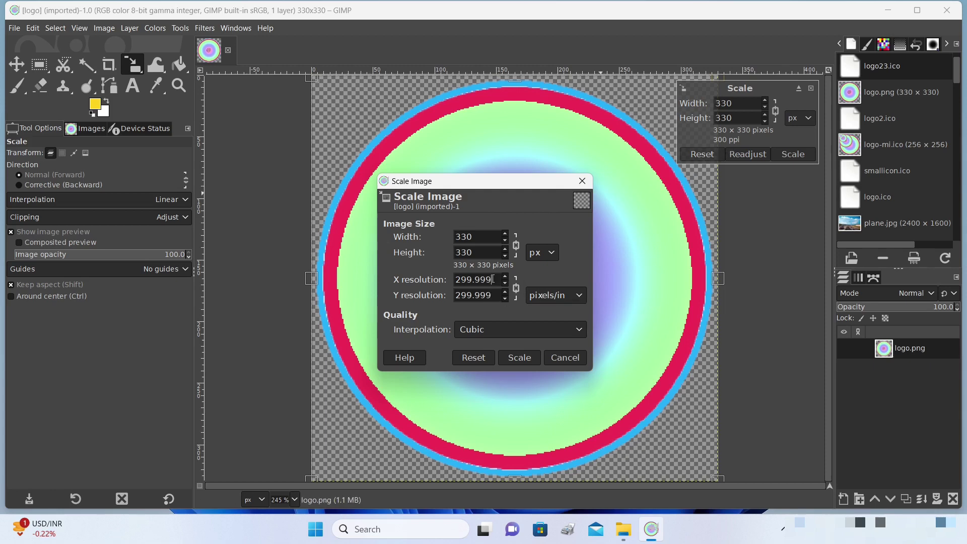
{"action": "left_click_drag", "start_coordinate": [493, 280], "coordinate": [455, 282]}
{"action": "type", "text": "72"}
{"action": "key", "text": "Return"}
{"action": "left_click", "coordinate": [521, 358]}
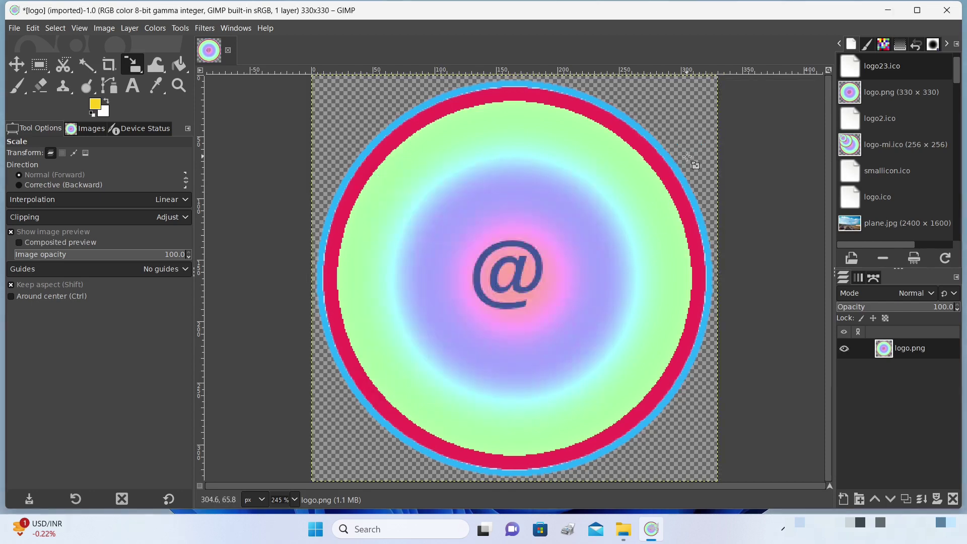
Step: Set the logo layer's scale to a width of 48 px with the aspect ratio kept
{"action": "left_click", "coordinate": [611, 169]}
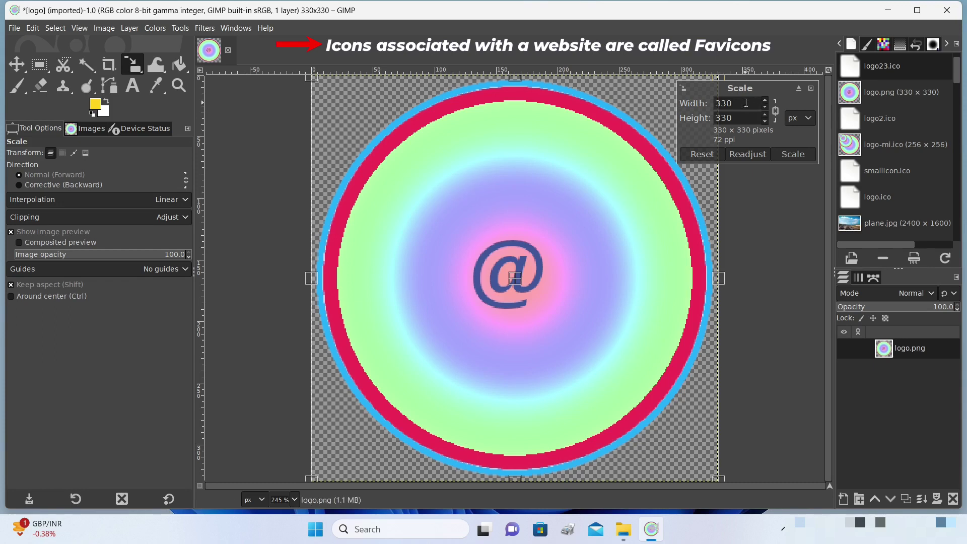
{"action": "left_click_drag", "start_coordinate": [745, 103], "coordinate": [711, 104]}
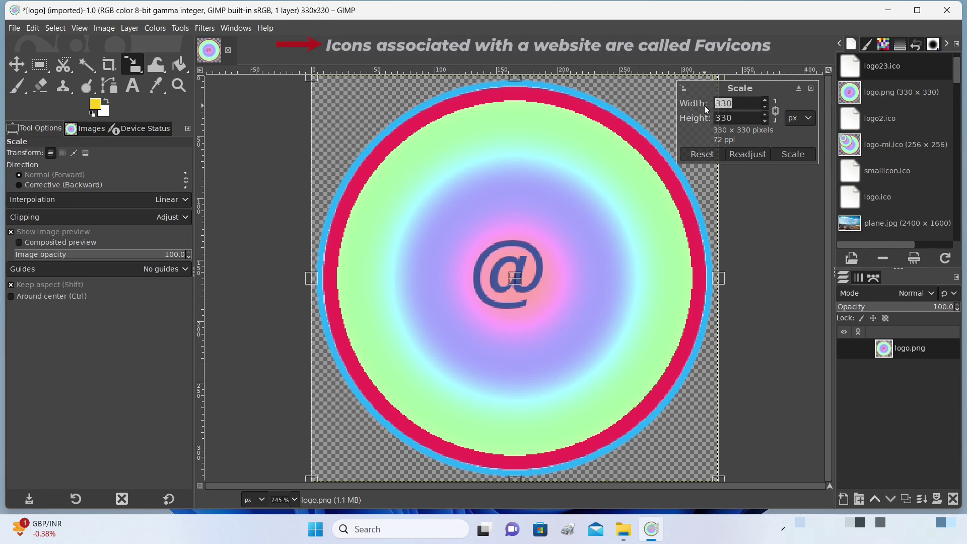
{"action": "type", "text": "48"}
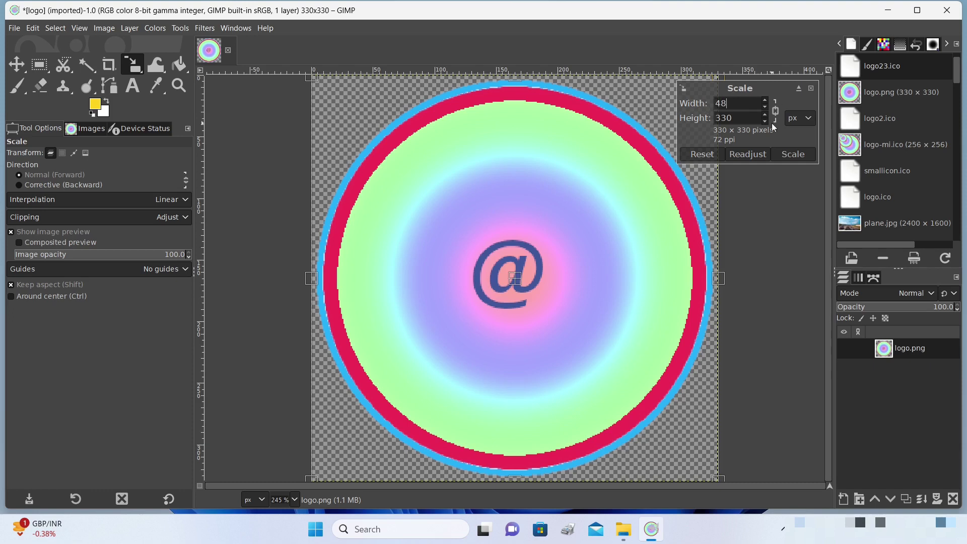
{"action": "left_click", "coordinate": [752, 119]}
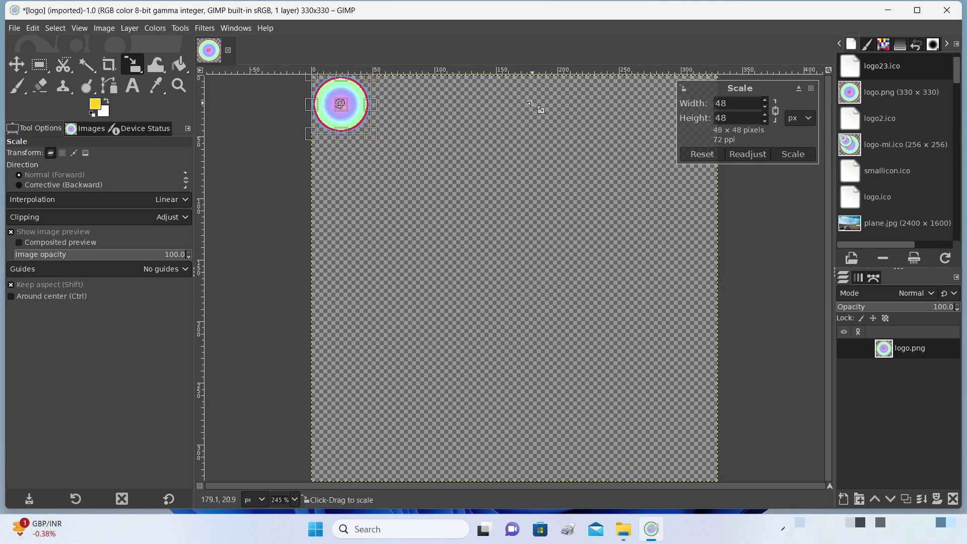
Step: Start exporting the logo image with its file extension changed to ico
{"action": "left_click", "coordinate": [15, 31]}
{"action": "left_click", "coordinate": [59, 236]}
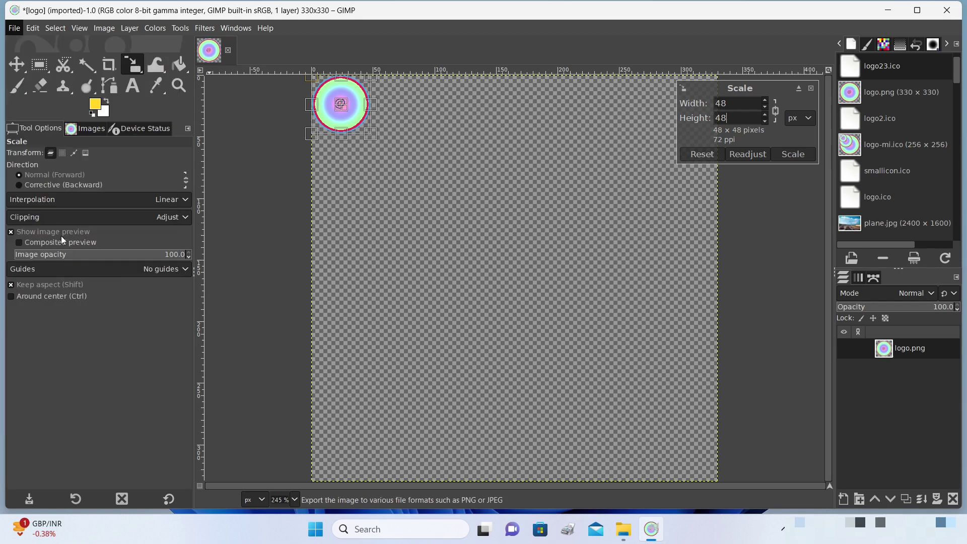
{"action": "left_click_drag", "start_coordinate": [236, 45], "coordinate": [220, 45]}
{"action": "type", "text": "ico"}
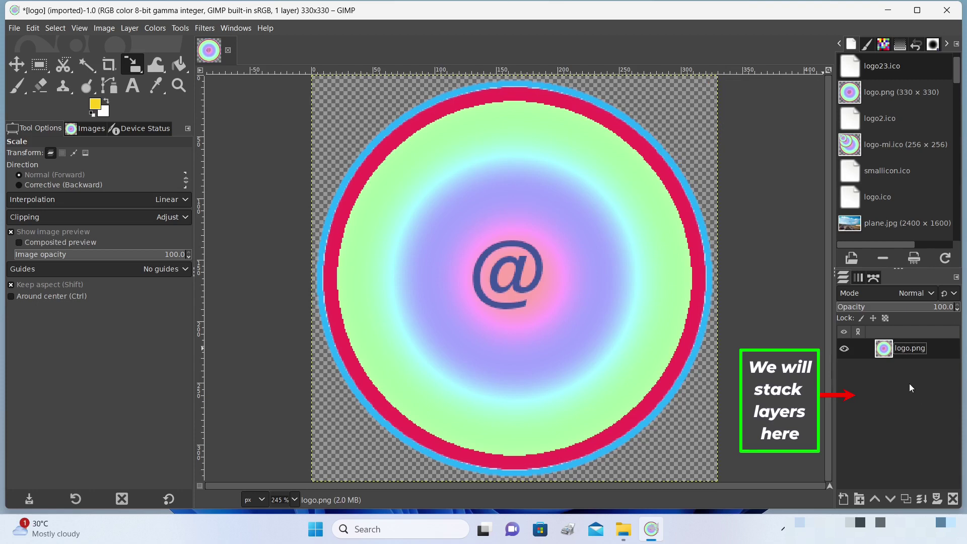
Step: Duplicate the logo.png layer and rename the copy 256x256
{"action": "right_click", "coordinate": [902, 350]}
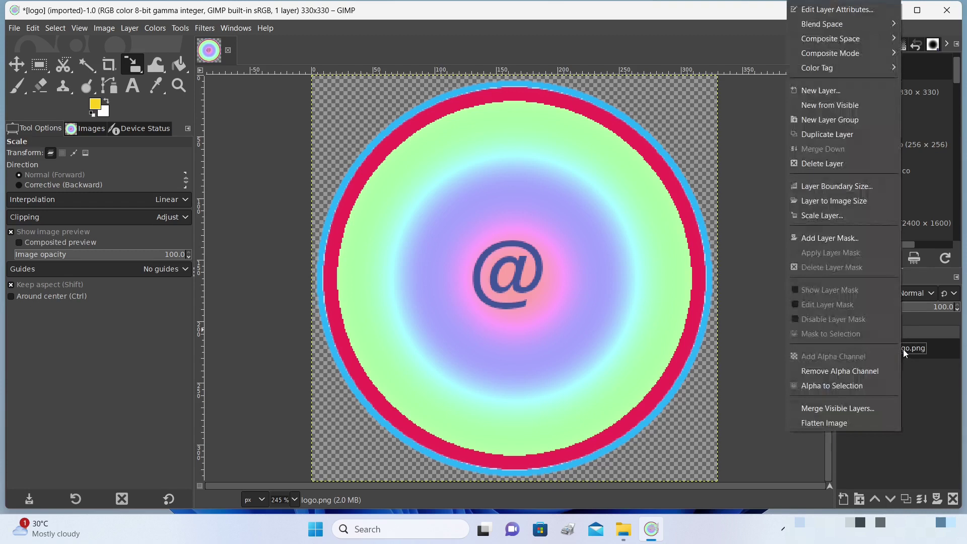
{"action": "left_click", "coordinate": [814, 135]}
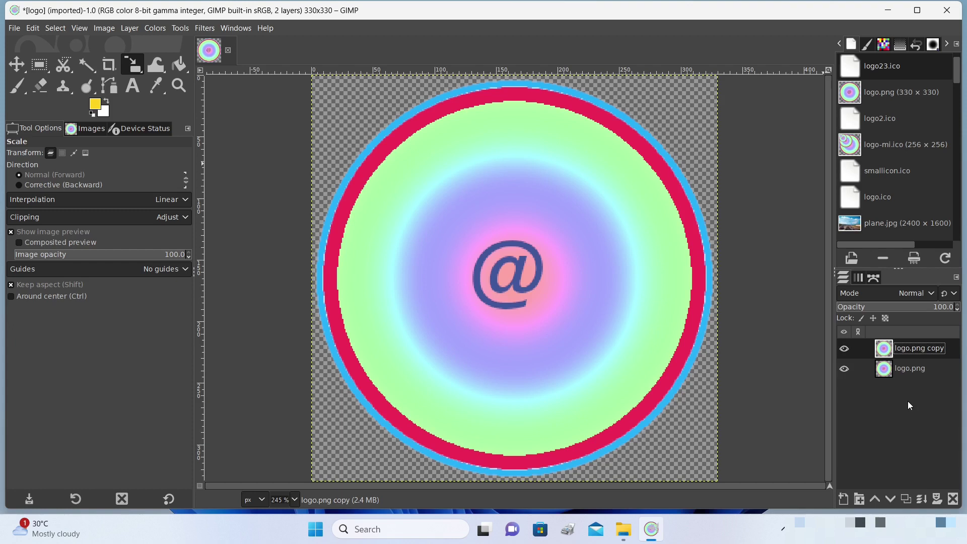
{"action": "double_click", "coordinate": [924, 350]}
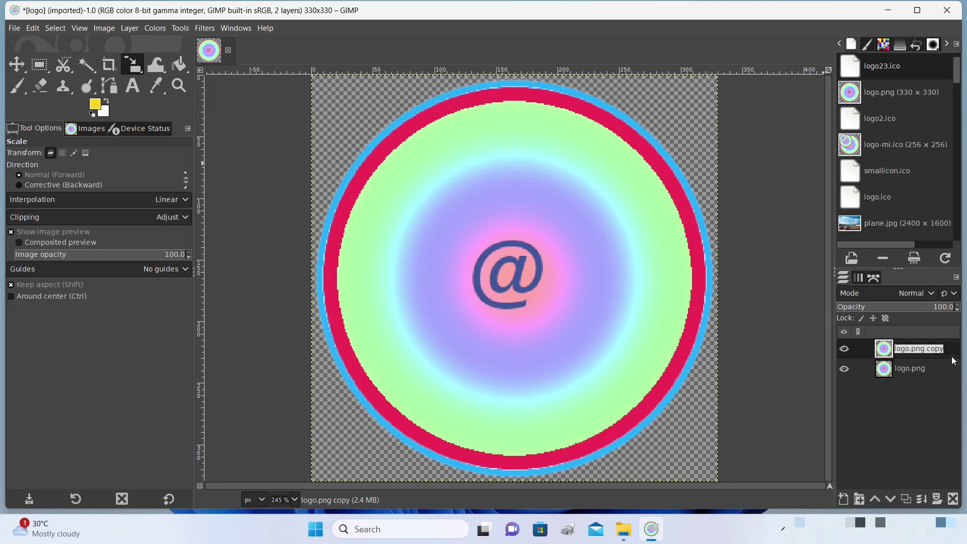
{"action": "type", "text": "256x256"}
{"action": "key", "text": "Return"}
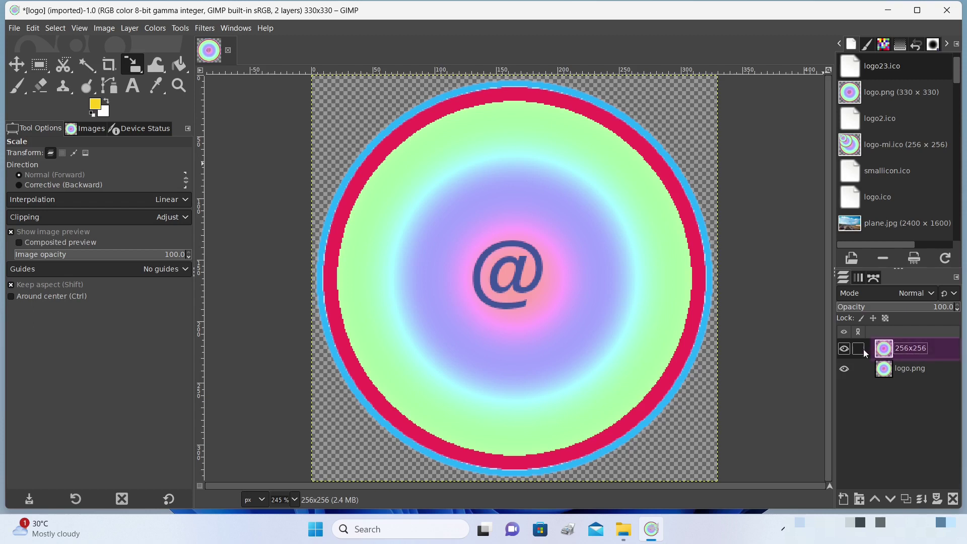
Step: Scale the 256x256 layer to 256 × 256 px with the aspect ratio kept
{"action": "left_click", "coordinate": [631, 180]}
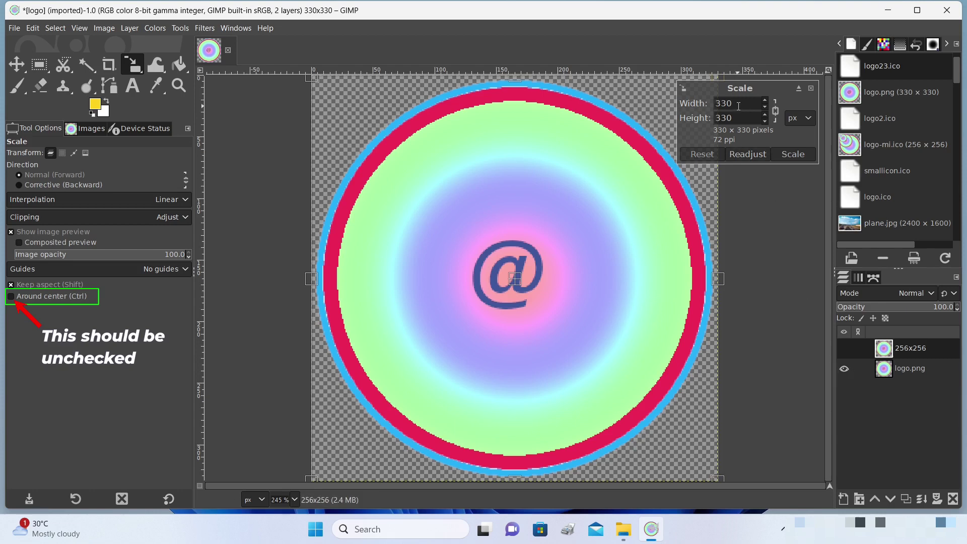
{"action": "left_click_drag", "start_coordinate": [739, 106], "coordinate": [717, 102]}
{"action": "type", "text": "256"}
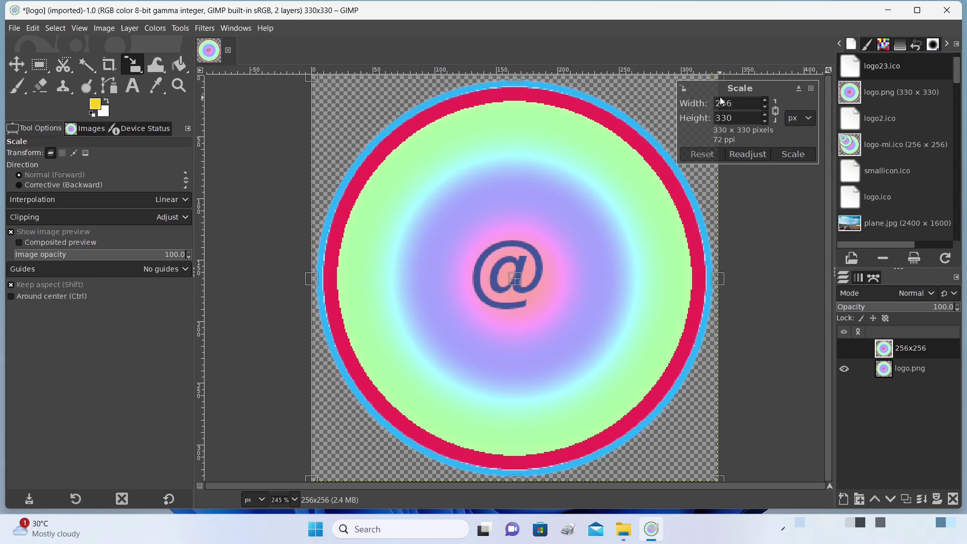
{"action": "key", "text": "Return"}
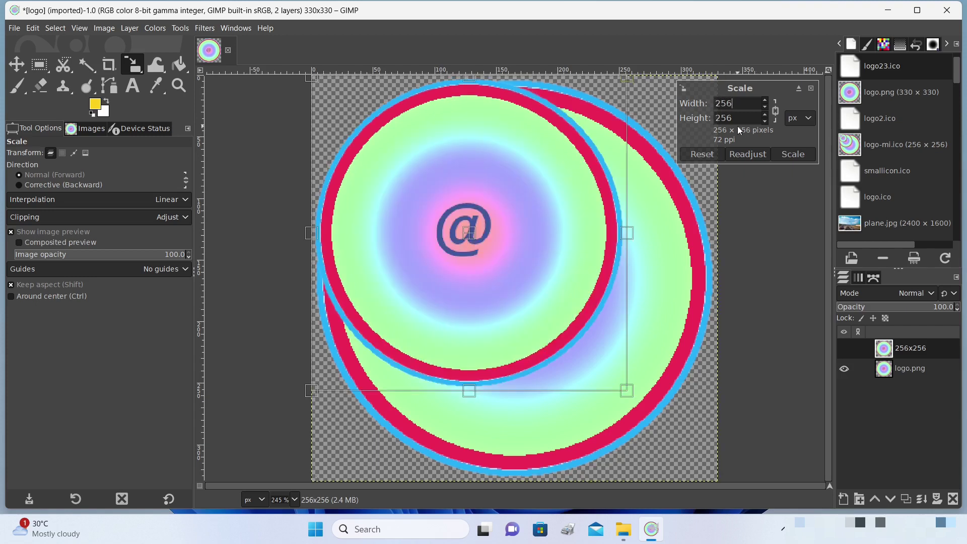
{"action": "left_click", "coordinate": [797, 155]}
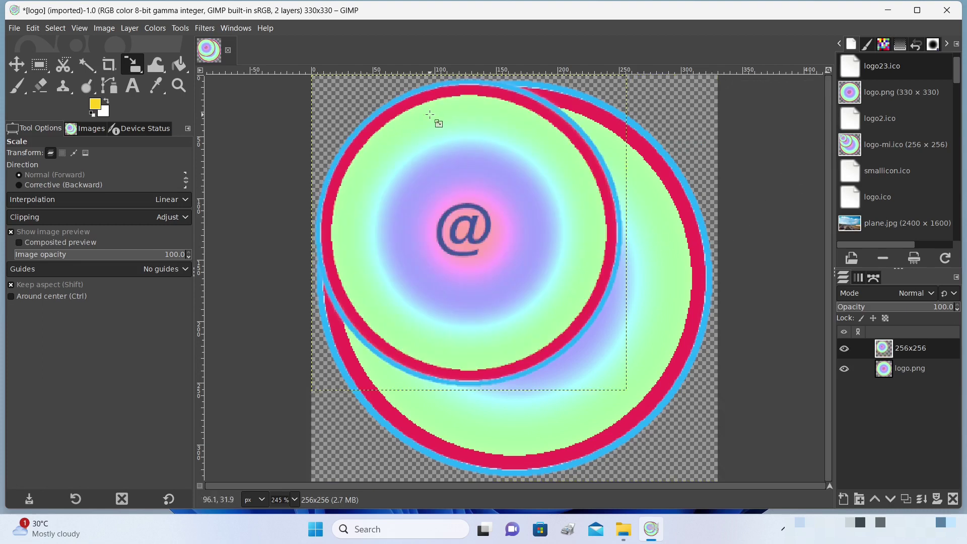
Step: Duplicate the 256x256 layer and rename the copy 128x128
{"action": "right_click", "coordinate": [919, 350]}
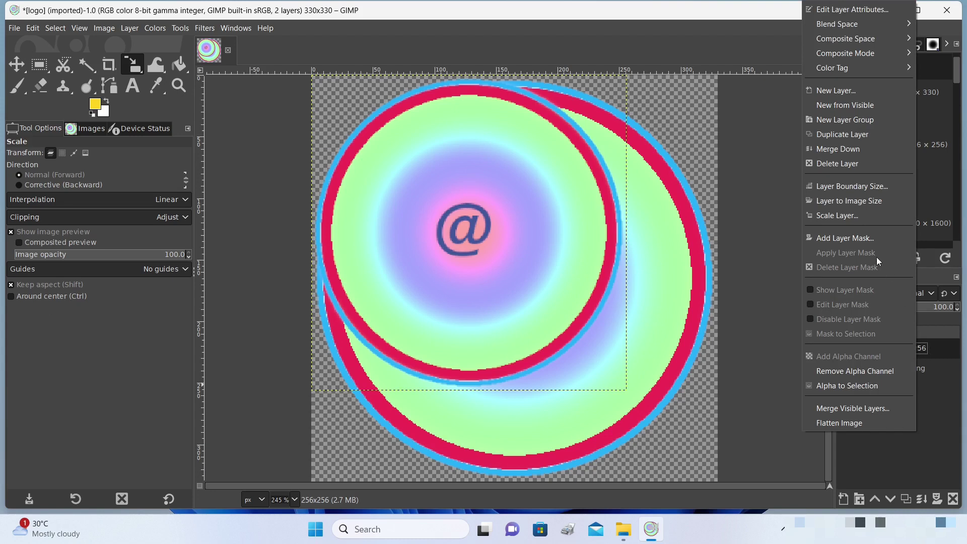
{"action": "left_click", "coordinate": [860, 139]}
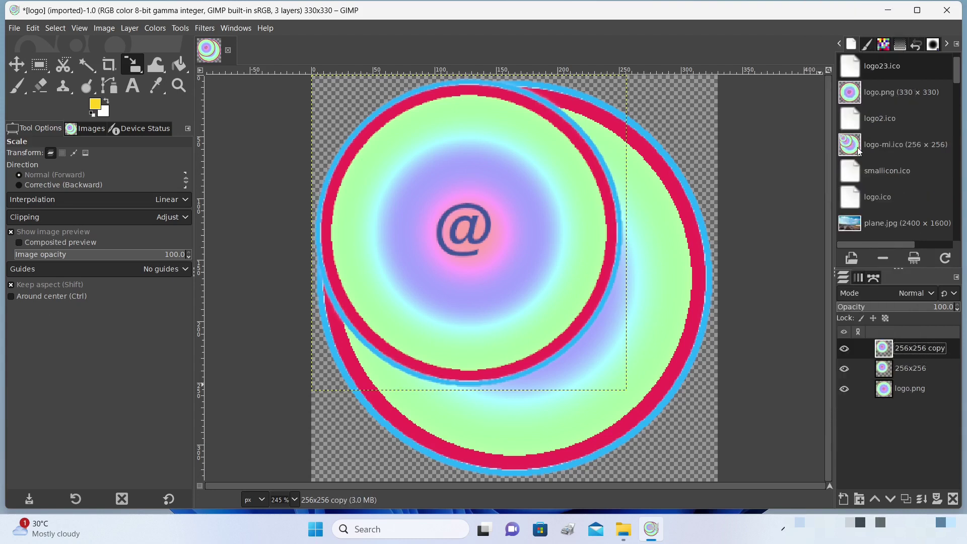
{"action": "double_click", "coordinate": [924, 347]}
{"action": "key", "text": "Return"}
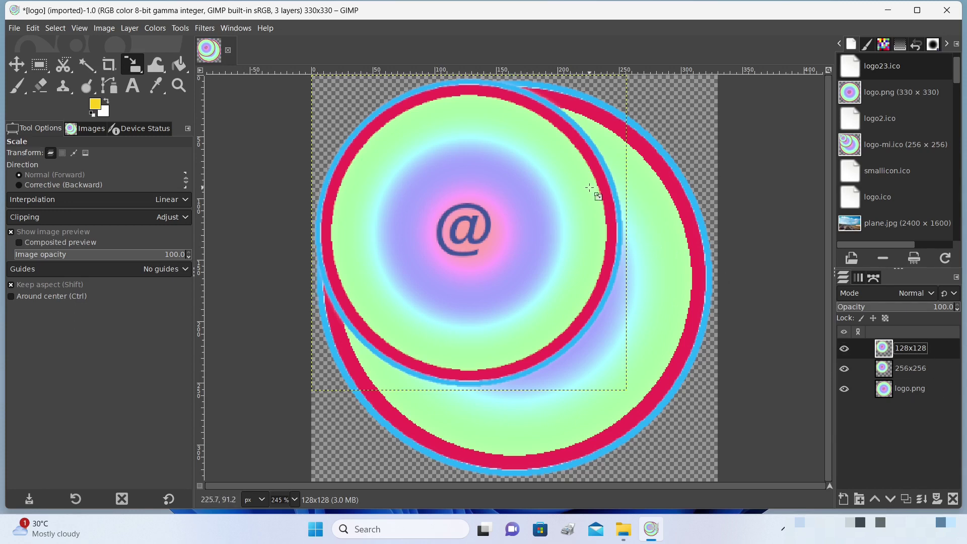
Step: Scale the 128x128 layer to 128 × 128 px with the aspect ratio kept
{"action": "left_click", "coordinate": [568, 160]}
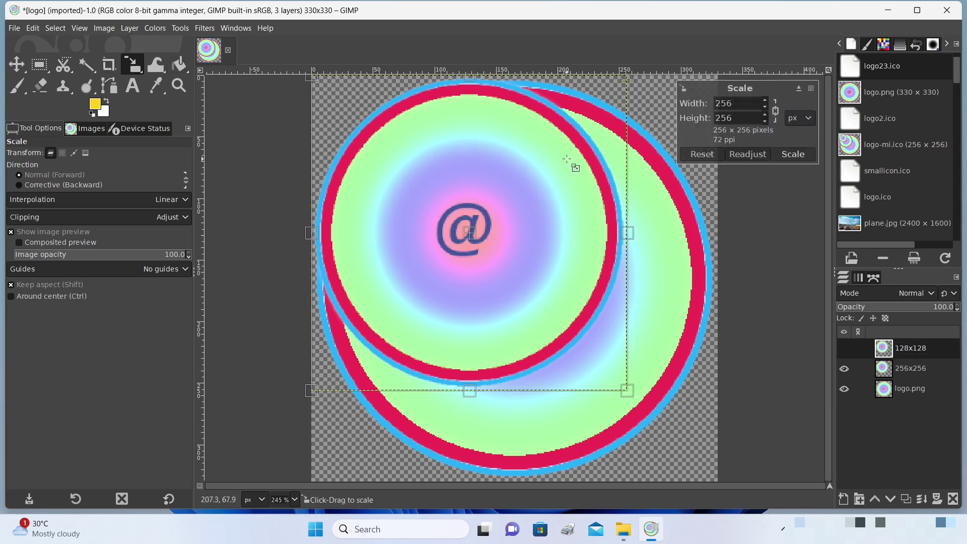
{"action": "left_click_drag", "start_coordinate": [737, 105], "coordinate": [713, 105]}
{"action": "left_click", "coordinate": [736, 99]}
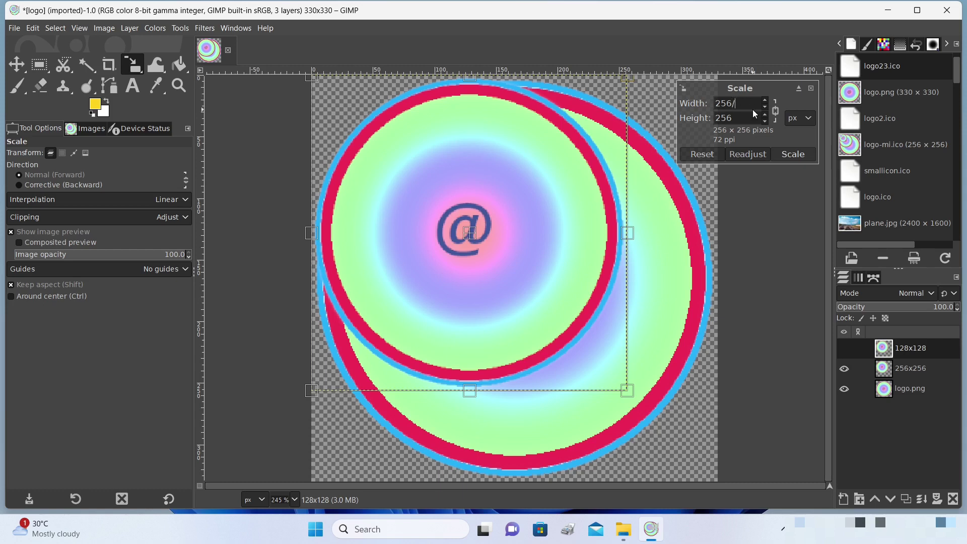
{"action": "key", "text": "Return"}
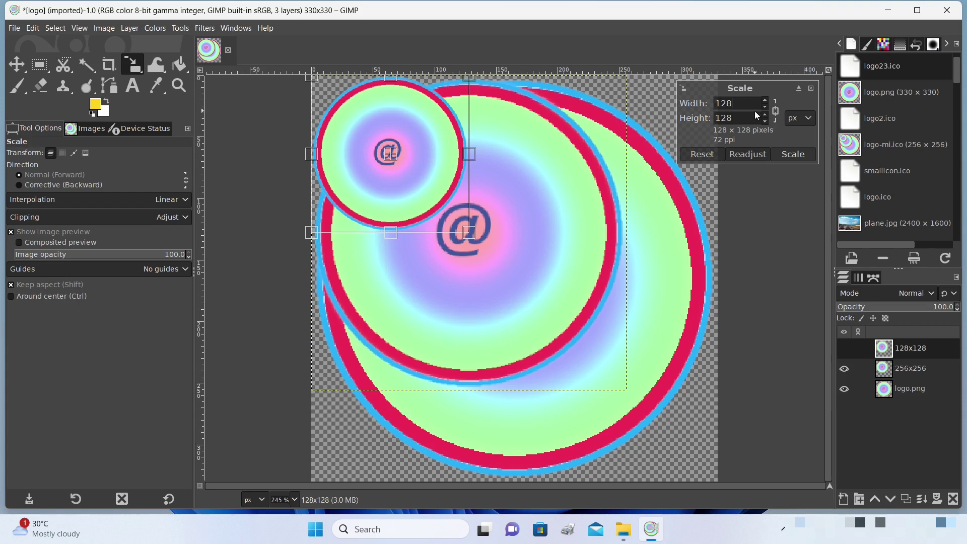
{"action": "left_click", "coordinate": [794, 155]}
Step: Duplicate the 128x128 layer and rename the copy 64x64
{"action": "right_click", "coordinate": [921, 348]}
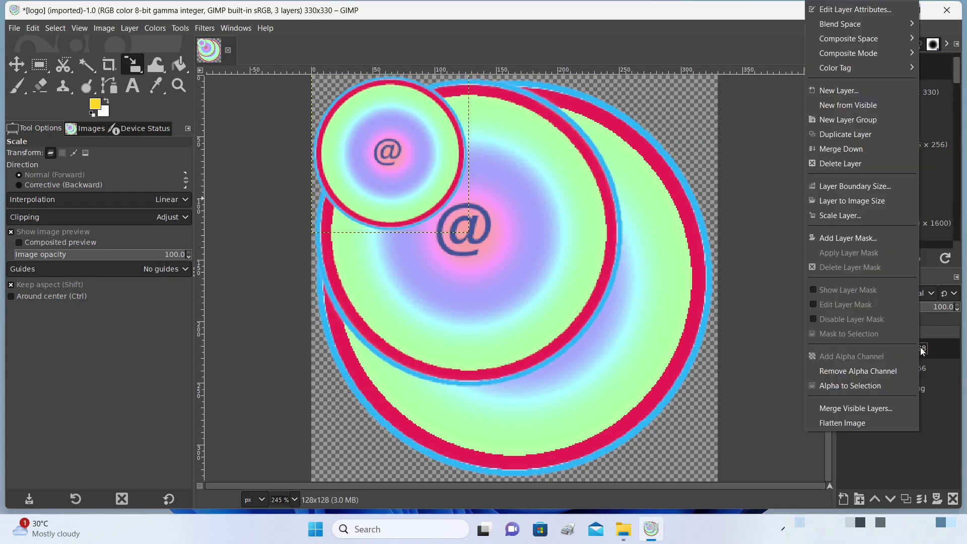
{"action": "left_click", "coordinate": [872, 142]}
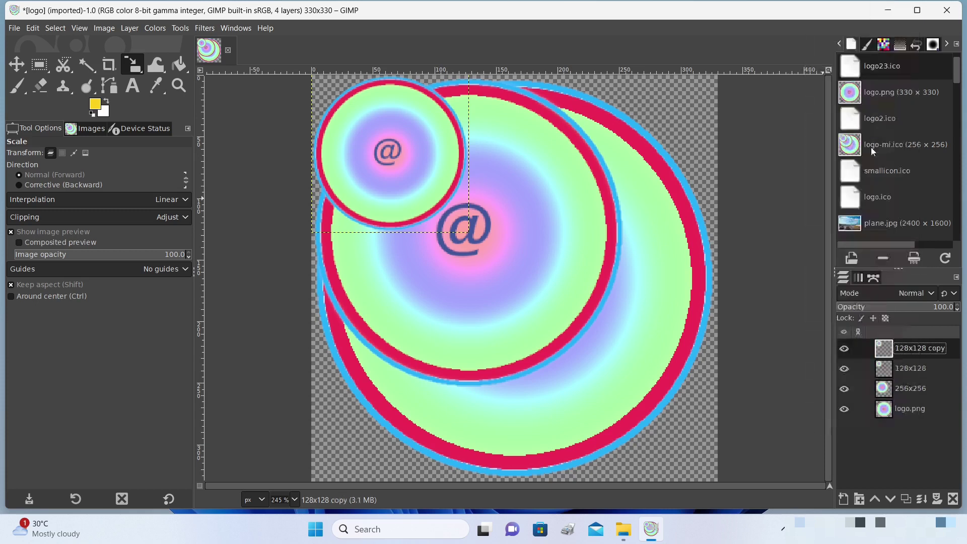
{"action": "double_click", "coordinate": [916, 349]}
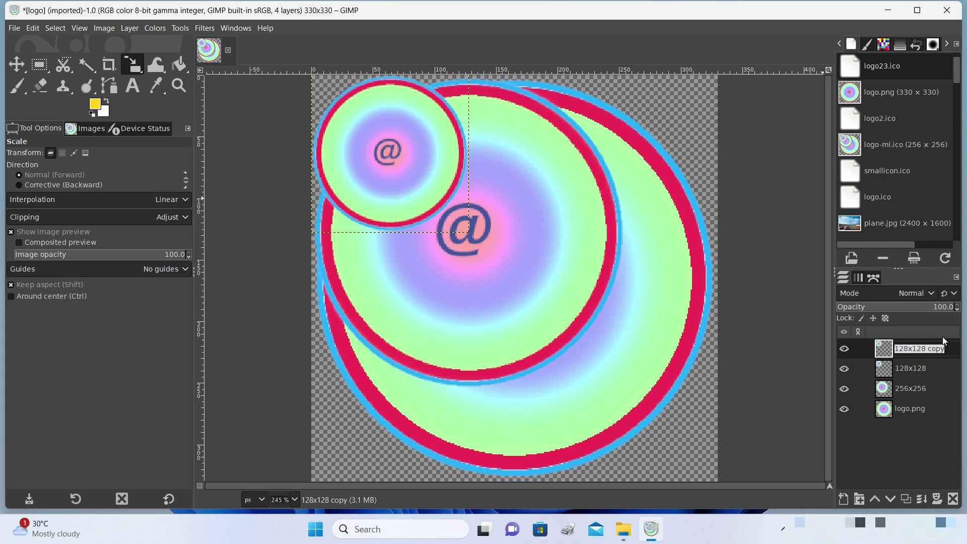
{"action": "type", "text": "64x64"}
{"action": "key", "text": "Return"}
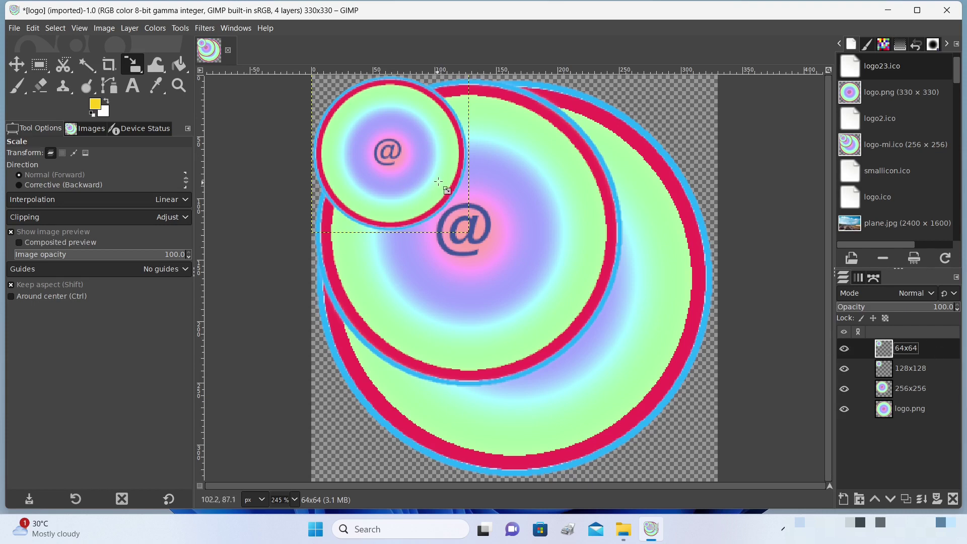
Step: Scale the 64x64 layer to 64 × 64 px with the aspect ratio kept
{"action": "left_click", "coordinate": [434, 132]}
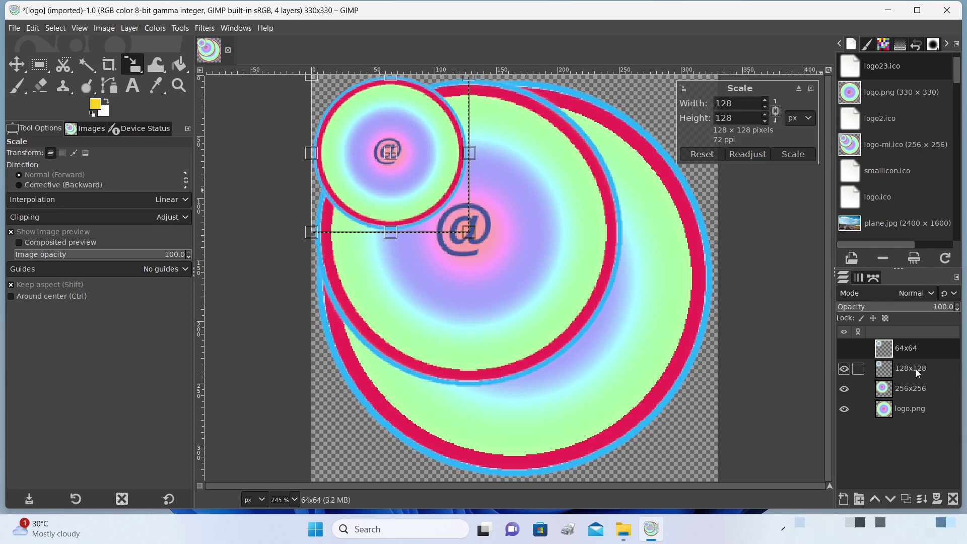
{"action": "left_click", "coordinate": [743, 105]}
{"action": "type", "text": "/2"}
{"action": "key", "text": "Return"}
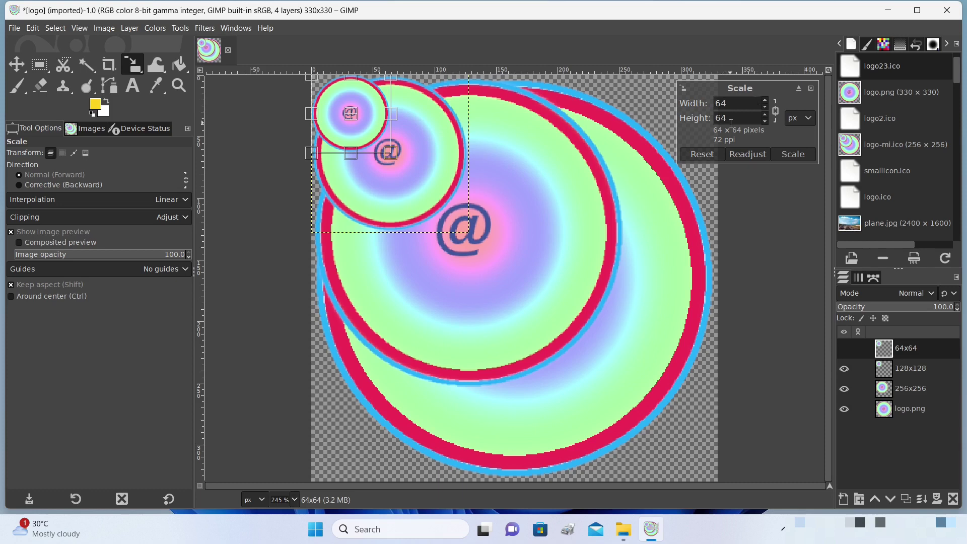
{"action": "left_click", "coordinate": [799, 158]}
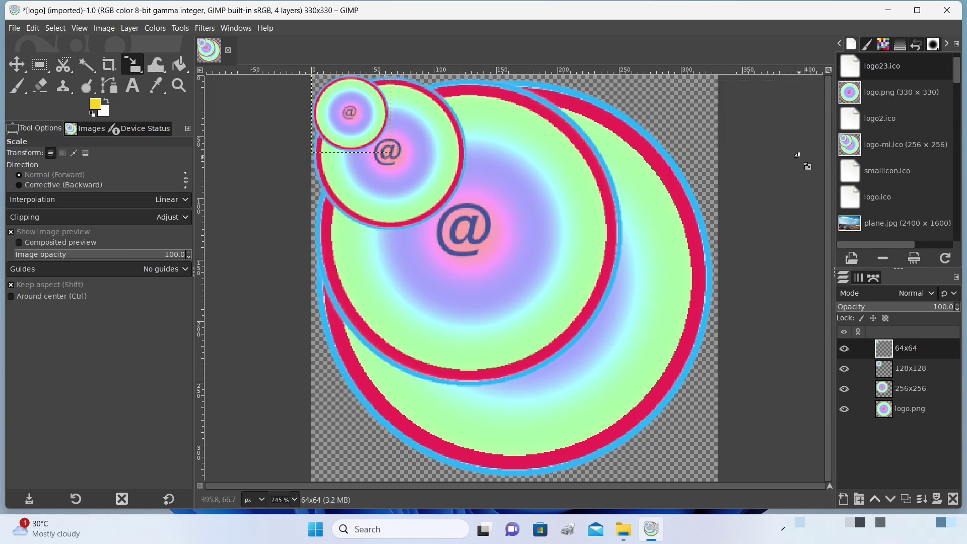
Step: Duplicate the 64x64 layer and rename the copy 32x32
{"action": "right_click", "coordinate": [921, 354]}
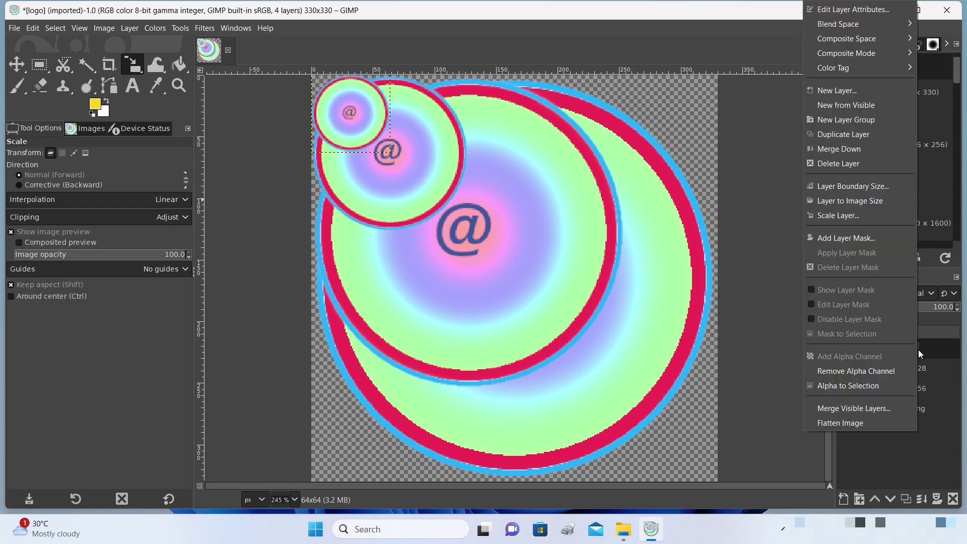
{"action": "left_click", "coordinate": [837, 137]}
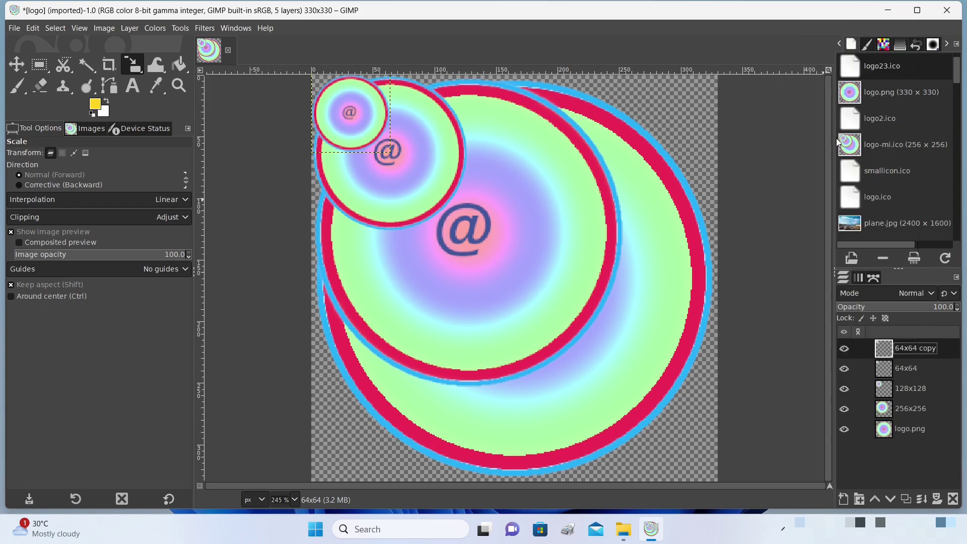
{"action": "double_click", "coordinate": [908, 350]}
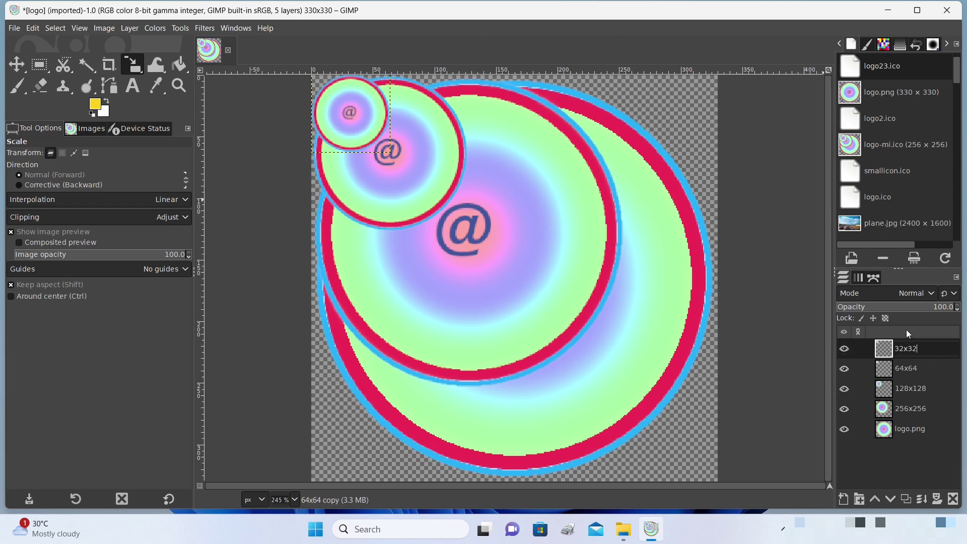
{"action": "key", "text": "Return"}
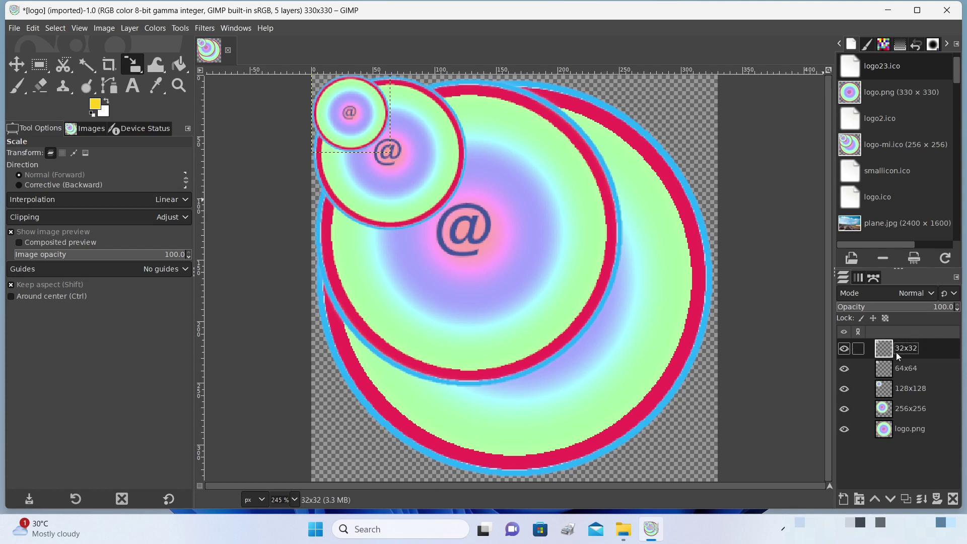
Step: Scale the 32x32 layer to 32 × 32 px with the aspect ratio kept
{"action": "left_click", "coordinate": [366, 113]}
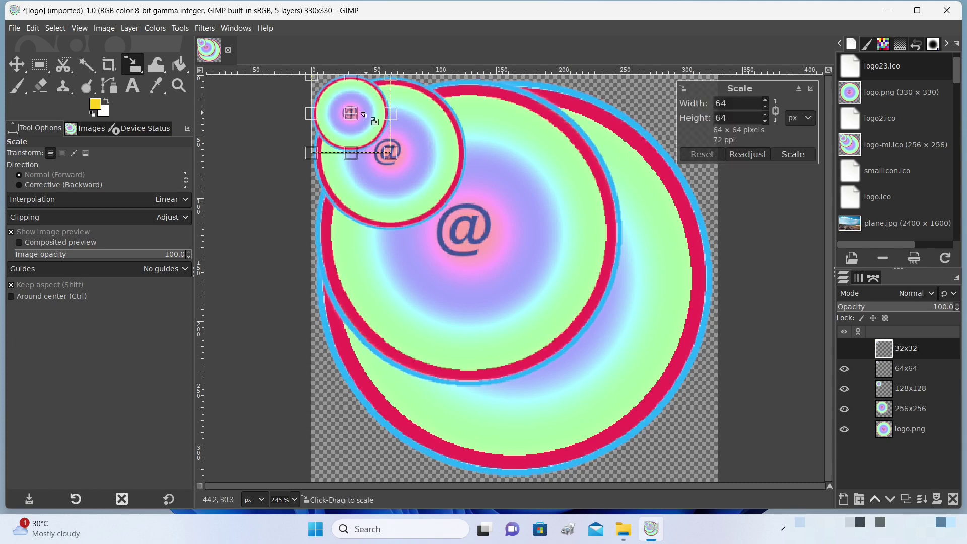
{"action": "left_click", "coordinate": [744, 103]}
{"action": "type", "text": "/2"}
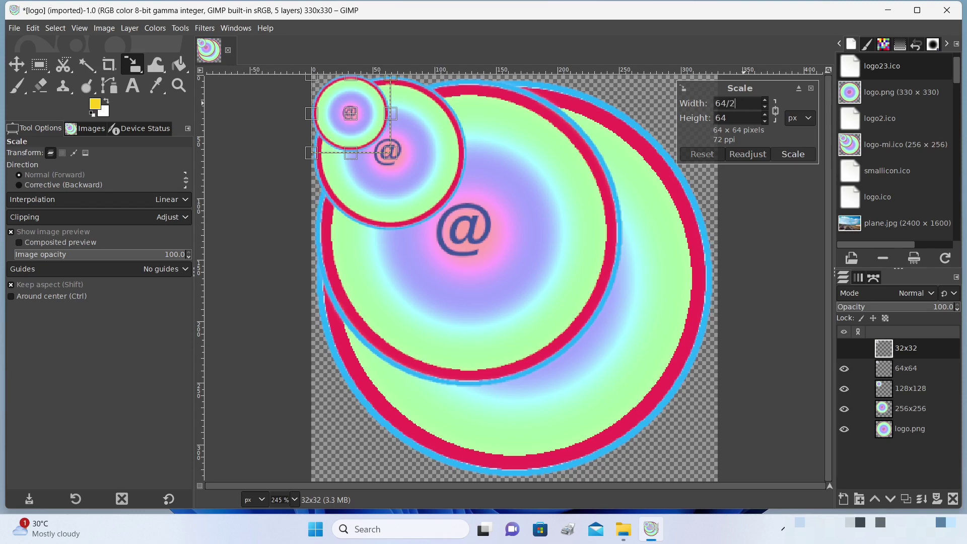
{"action": "key", "text": "Return"}
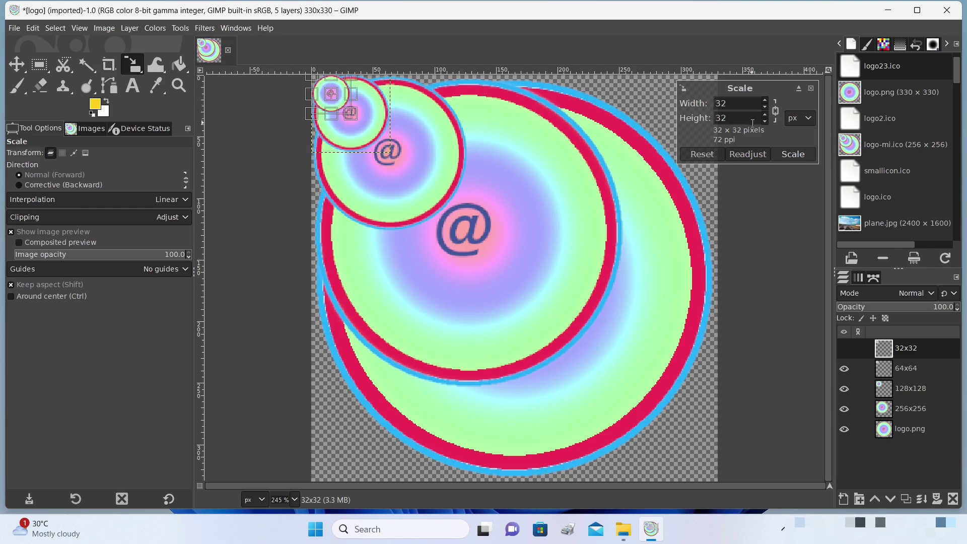
{"action": "left_click", "coordinate": [792, 156]}
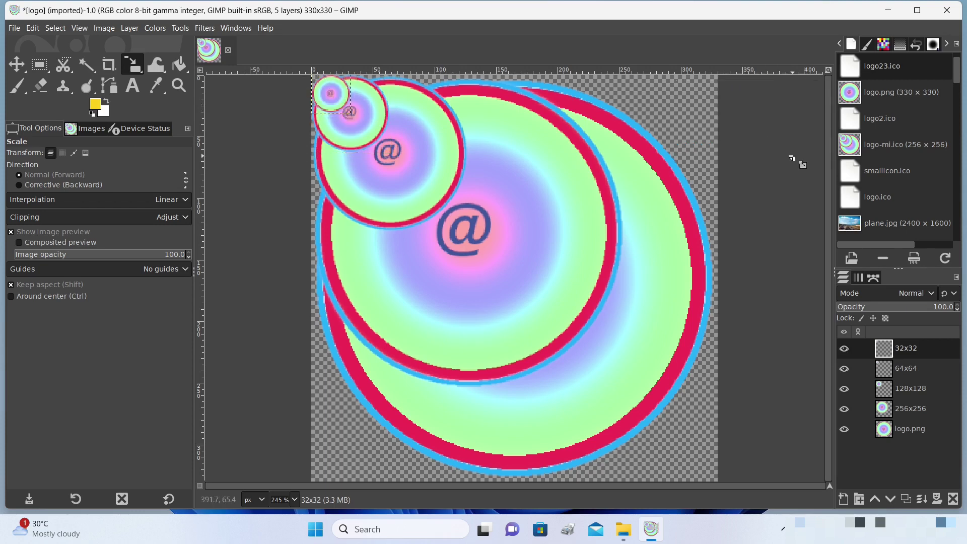
Step: Duplicate the 32x32 layer and rename the copy 16x16
{"action": "right_click", "coordinate": [917, 350]}
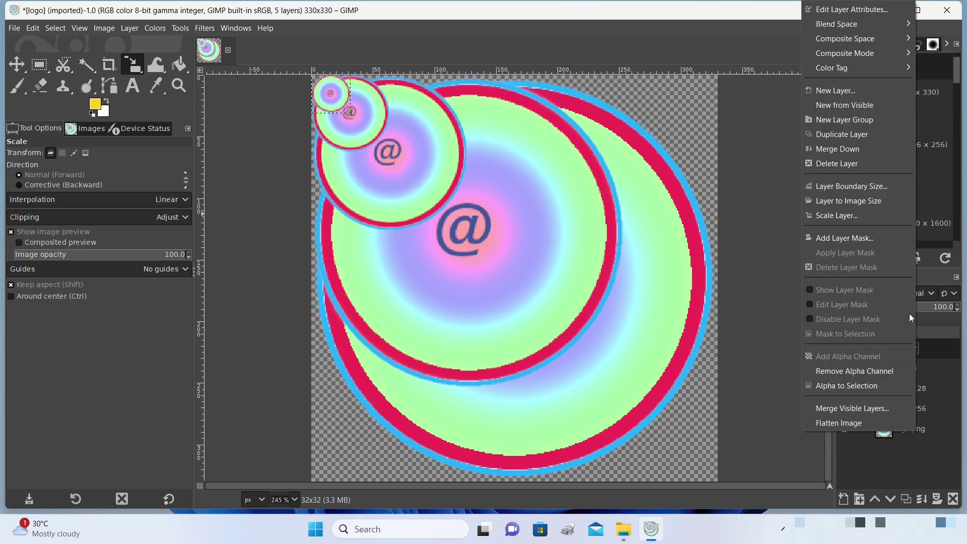
{"action": "left_click", "coordinate": [861, 135]}
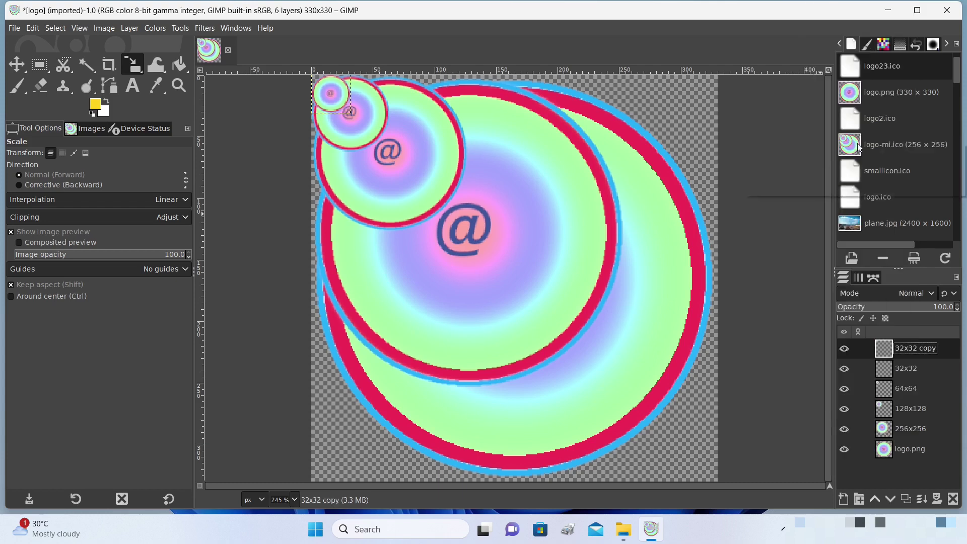
{"action": "double_click", "coordinate": [911, 345]}
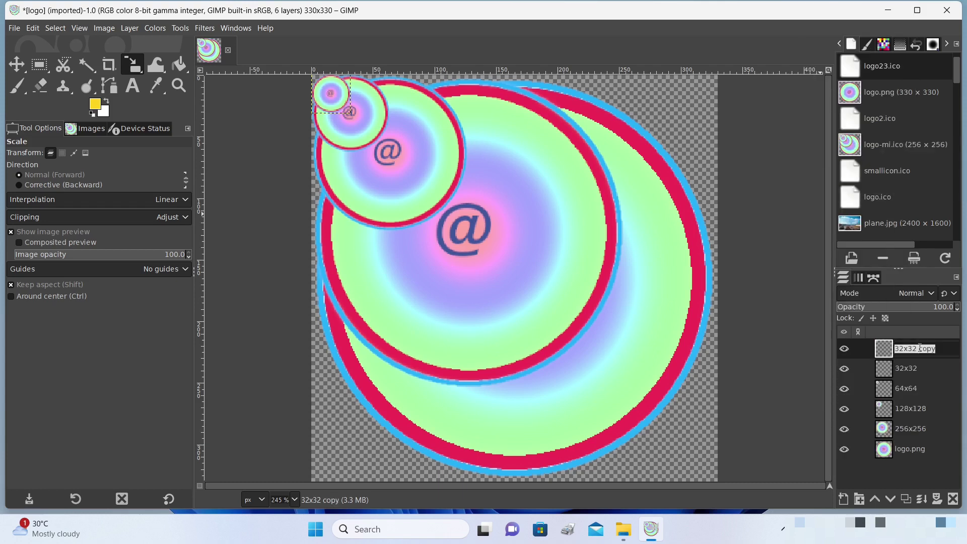
{"action": "type", "text": "16x16"}
{"action": "key", "text": "Return"}
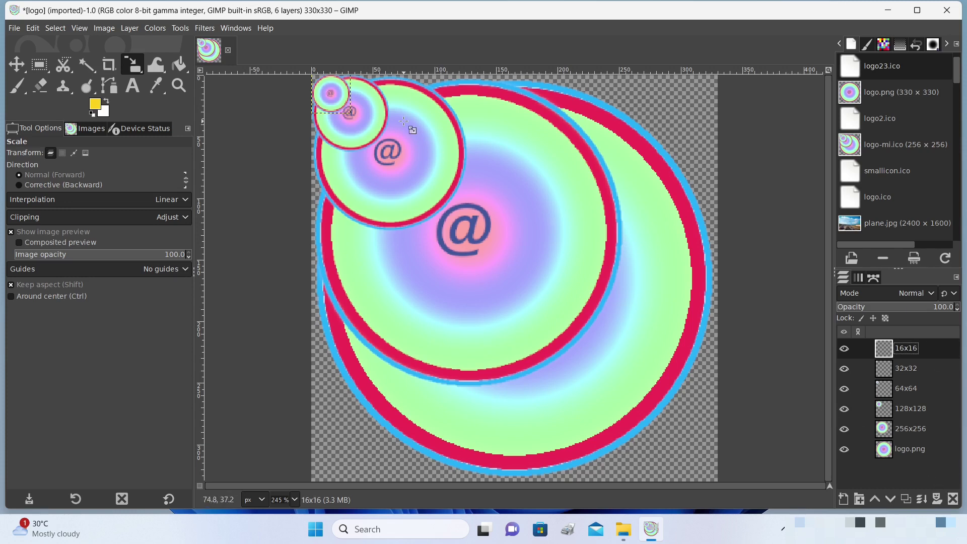
Step: Scale the 16x16 layer to 16 × 16 px with the aspect ratio kept
{"action": "left_click", "coordinate": [133, 68]}
{"action": "left_click", "coordinate": [341, 92]}
{"action": "left_click", "coordinate": [739, 104]}
{"action": "type", "text": "/2"}
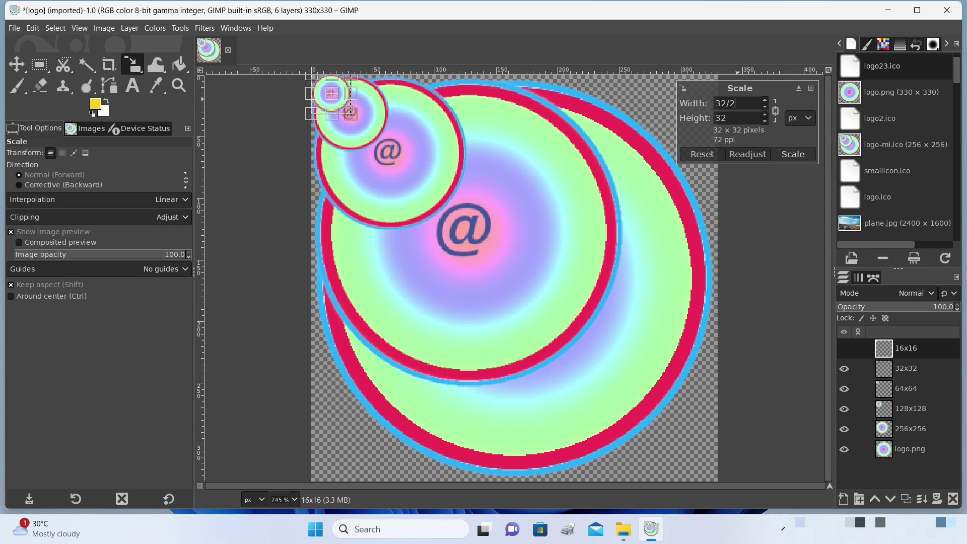
{"action": "key", "text": "Return"}
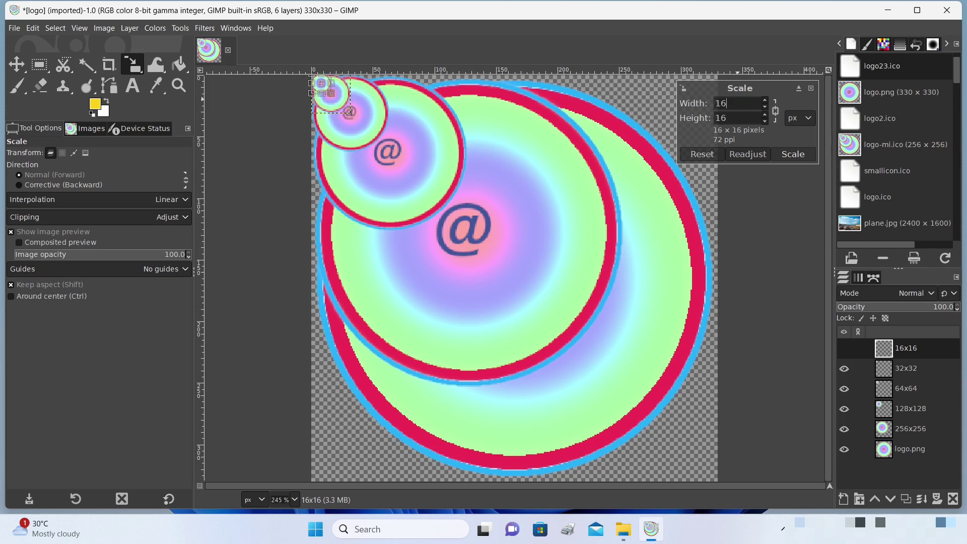
{"action": "left_click", "coordinate": [793, 154]}
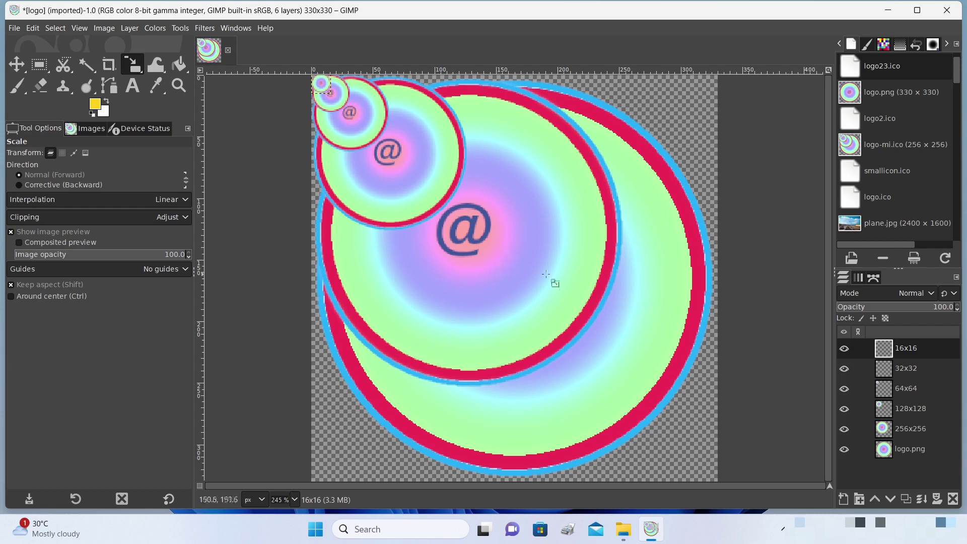
Step: Delete the original logo.png layer beneath the icon-size layers
{"action": "left_click", "coordinate": [915, 449]}
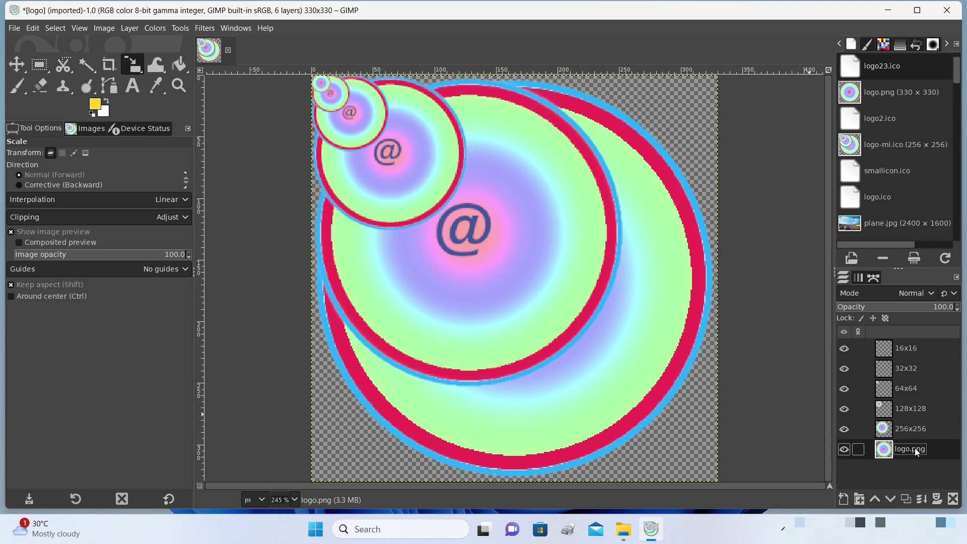
{"action": "right_click", "coordinate": [914, 448]}
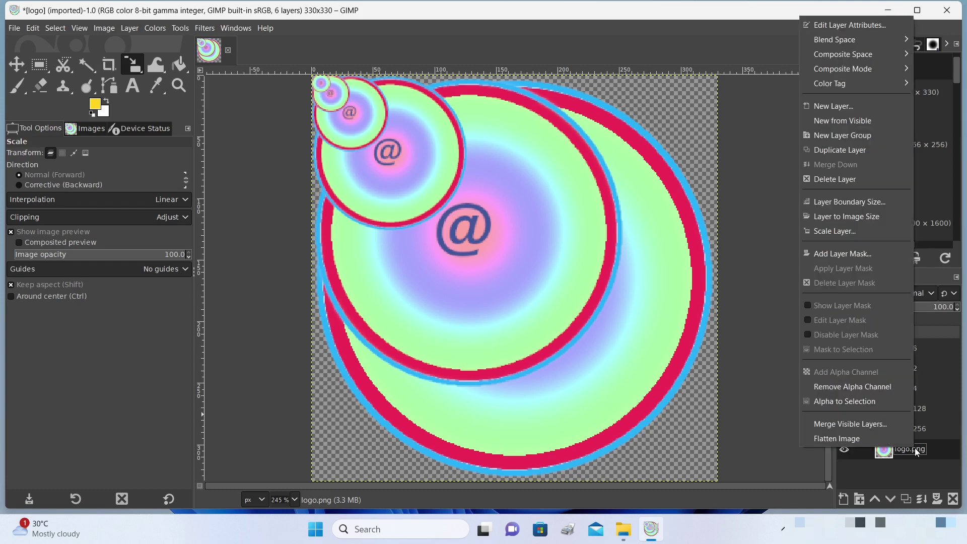
{"action": "left_click", "coordinate": [832, 179]}
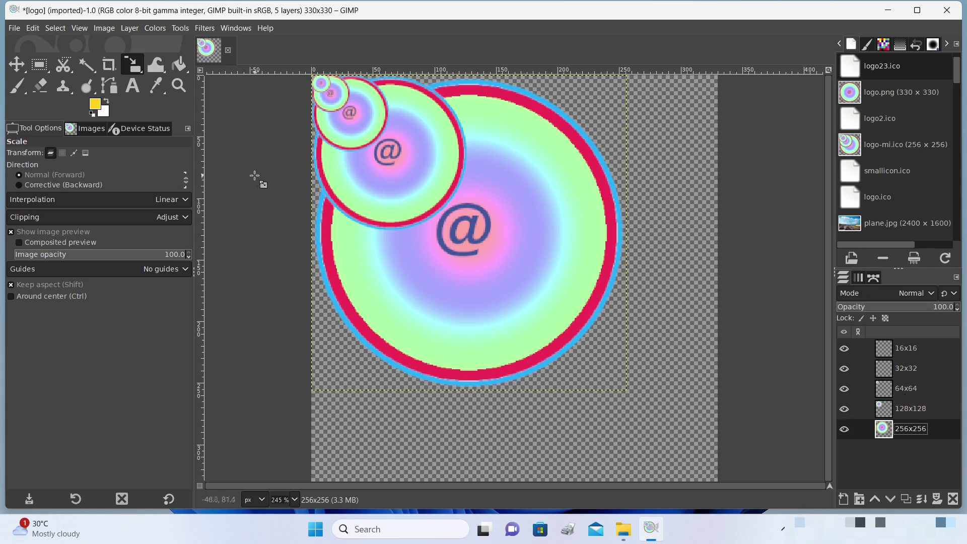
Step: Start exporting the layered image as logo-icon.ico in the 5-create icon folder, bringing up the Windows icon options
{"action": "left_click", "coordinate": [14, 29]}
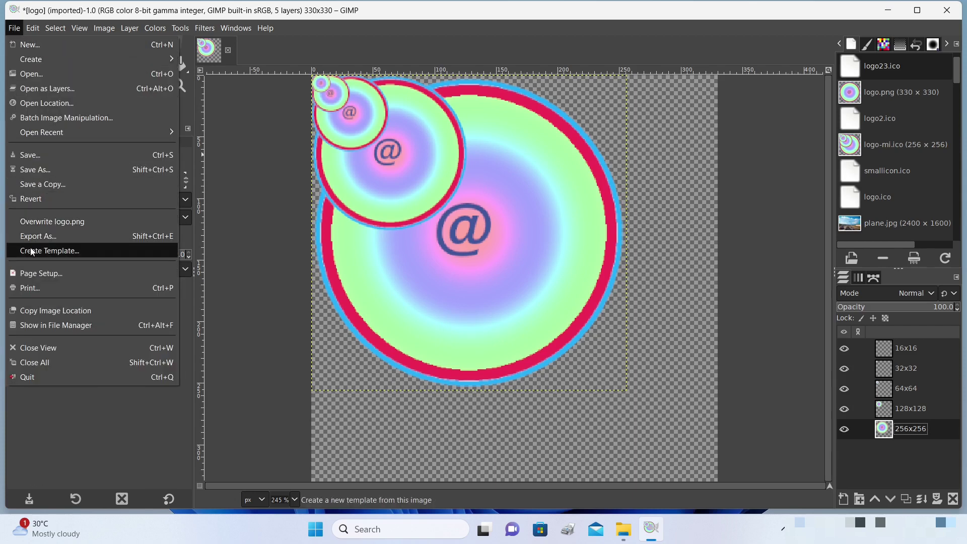
{"action": "left_click", "coordinate": [36, 235]}
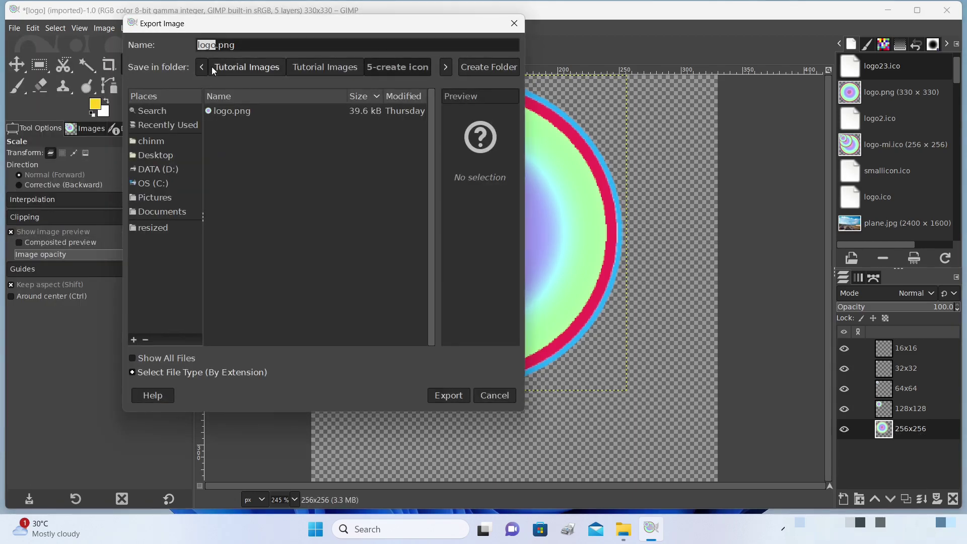
{"action": "left_click", "coordinate": [215, 45]}
{"action": "type", "text": "-icon"}
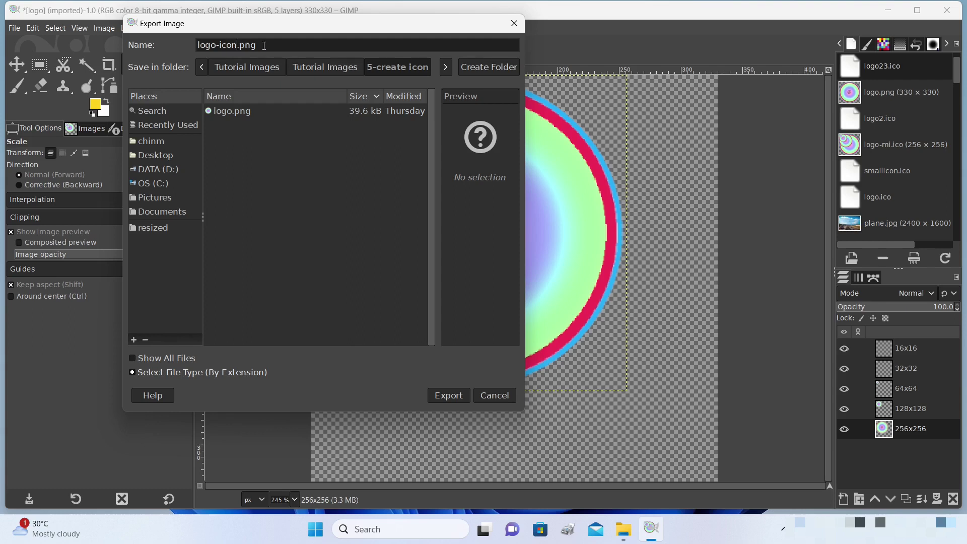
{"action": "key", "text": "BackSpace"}
{"action": "key", "text": "BackSpace"}
{"action": "key", "text": "BackSpace"}
{"action": "type", "text": "ico"}
{"action": "left_click", "coordinate": [450, 397]}
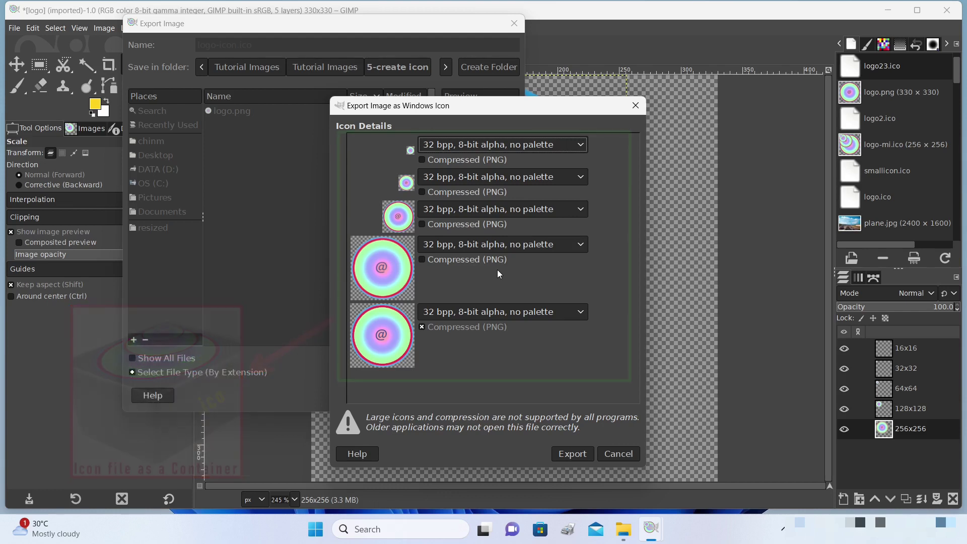
Step: Complete the Windows icon export, then compare logo and logo-icon in the 5-create icon folder in File Explorer
{"action": "left_click", "coordinate": [574, 453]}
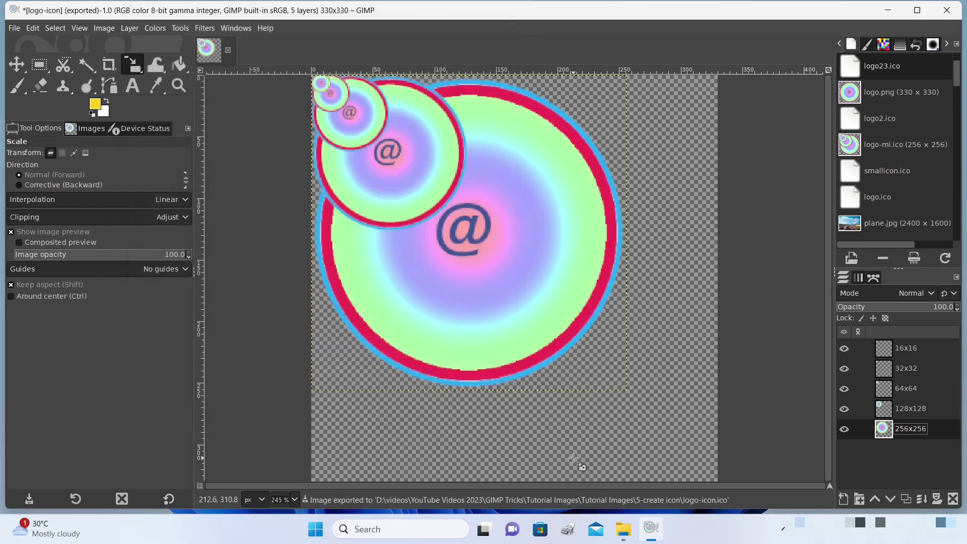
{"action": "left_click_drag", "start_coordinate": [528, 86], "coordinate": [477, 122]}
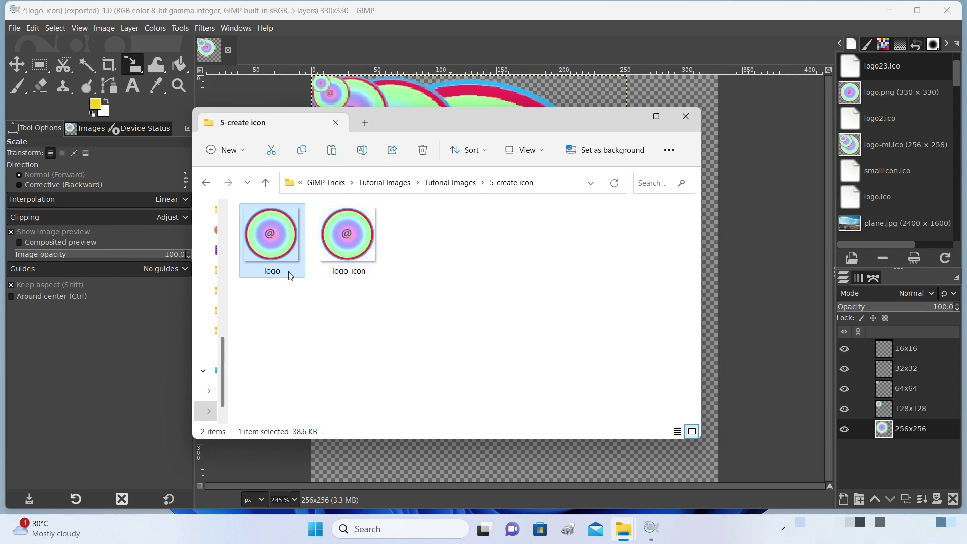
{"action": "mouse_move", "coordinate": [341, 274]}
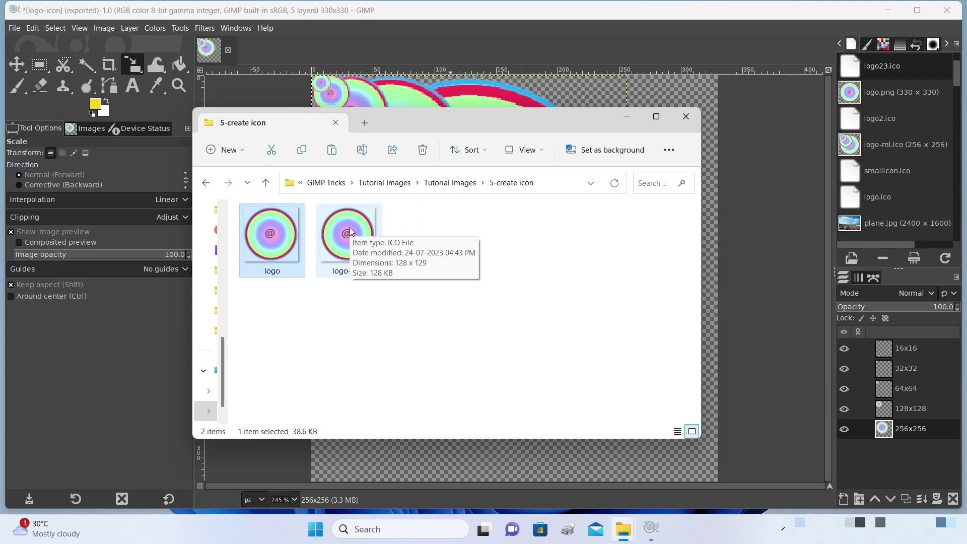
{"action": "mouse_move", "coordinate": [276, 250]}
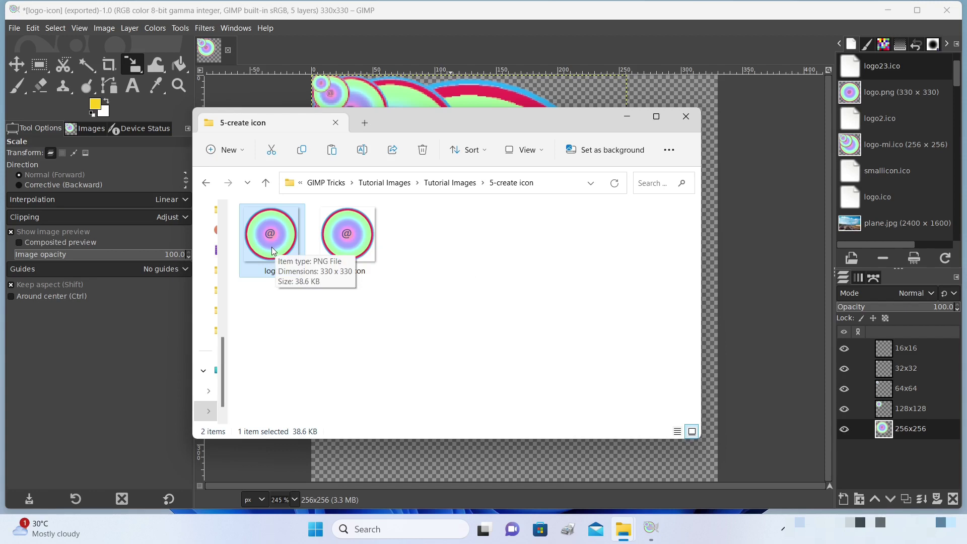
{"action": "mouse_move", "coordinate": [362, 243]}
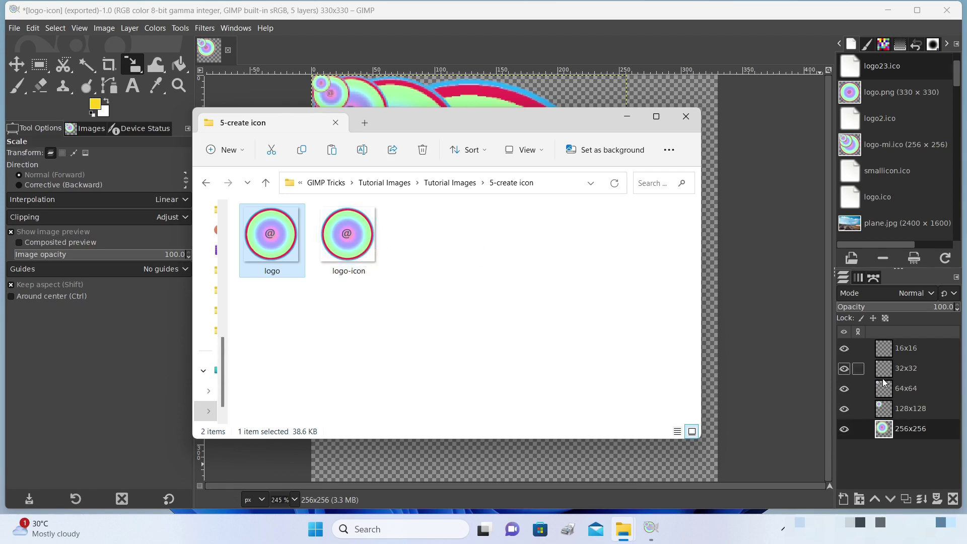
Step: Create a new subfolder inside New folder in 5-create icon and display the contents as large icons
{"action": "left_click", "coordinate": [397, 250]}
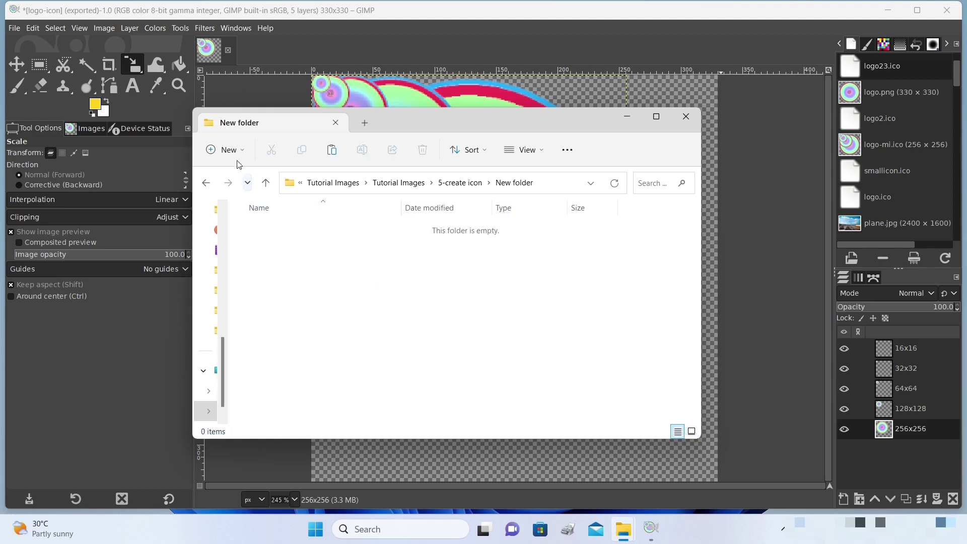
{"action": "left_click", "coordinate": [243, 151]}
{"action": "left_click", "coordinate": [238, 180]}
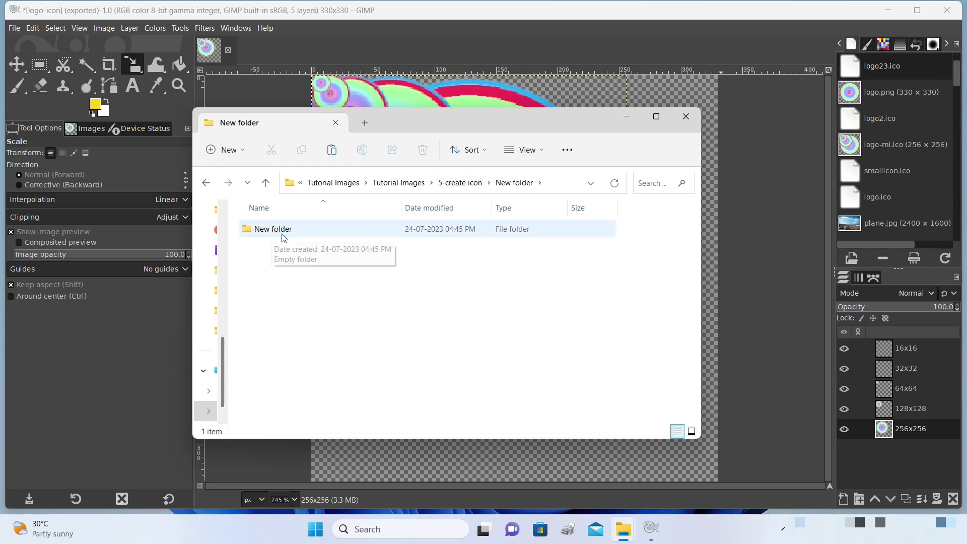
{"action": "left_click", "coordinate": [527, 153]}
{"action": "left_click", "coordinate": [530, 196]}
{"action": "left_click", "coordinate": [542, 153]}
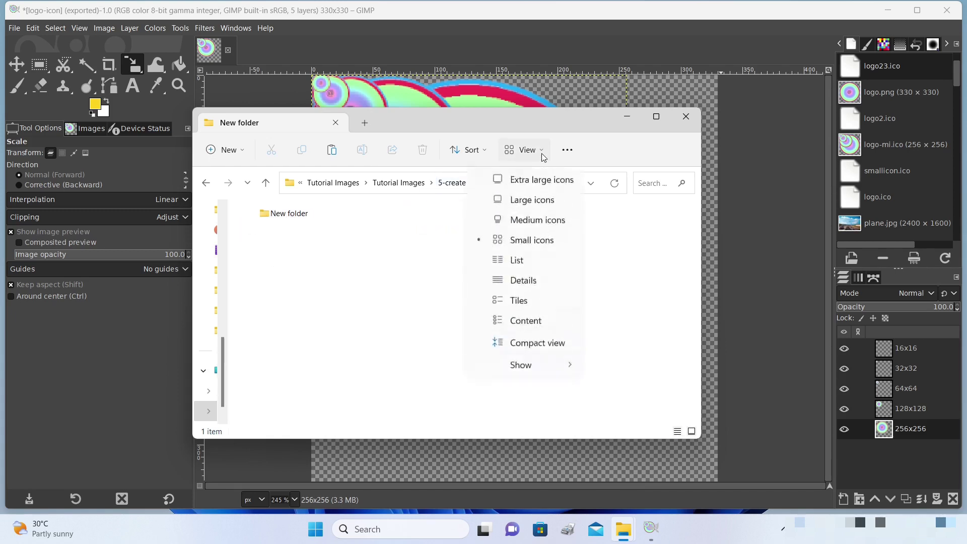
{"action": "left_click", "coordinate": [535, 201]}
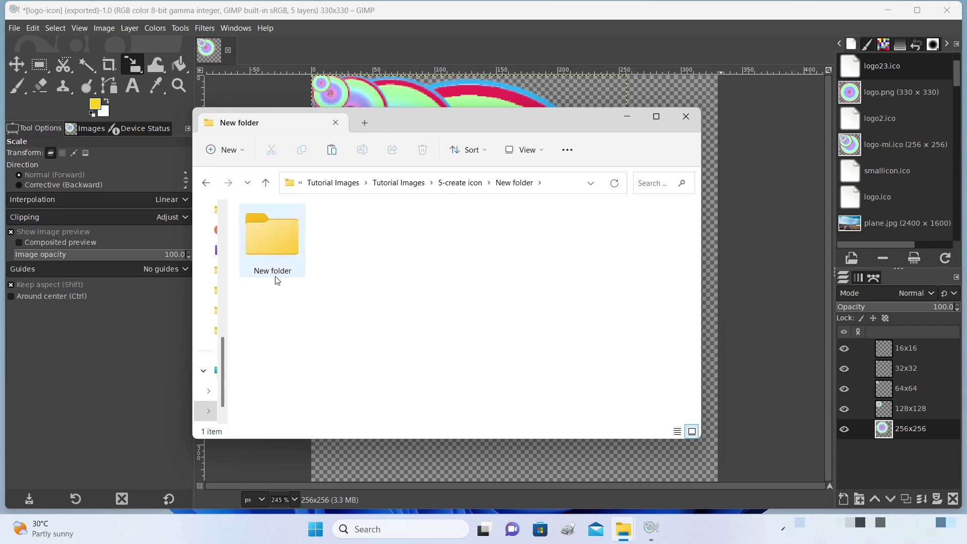
Step: Open the folder icon chooser from the new subfolder's customization properties
{"action": "right_click", "coordinate": [273, 239]}
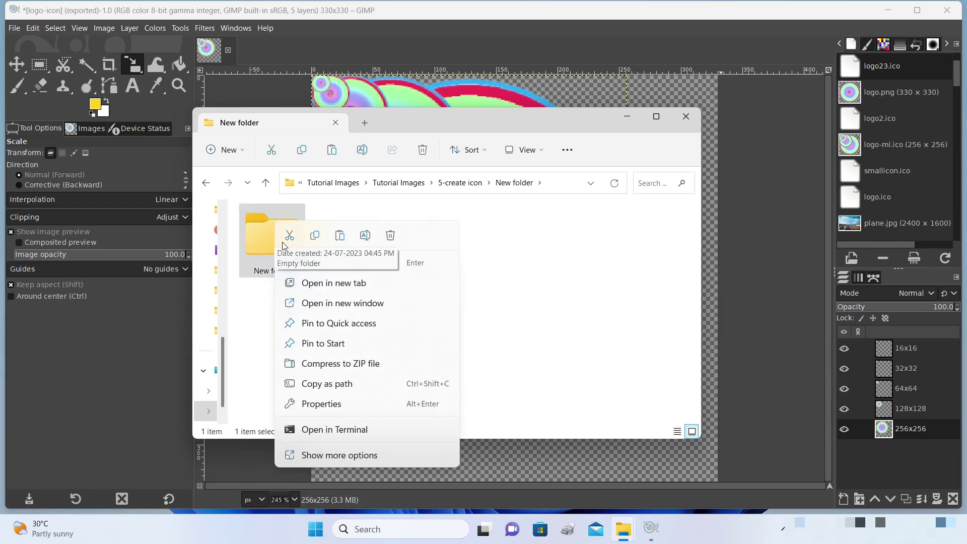
{"action": "left_click", "coordinate": [354, 411]}
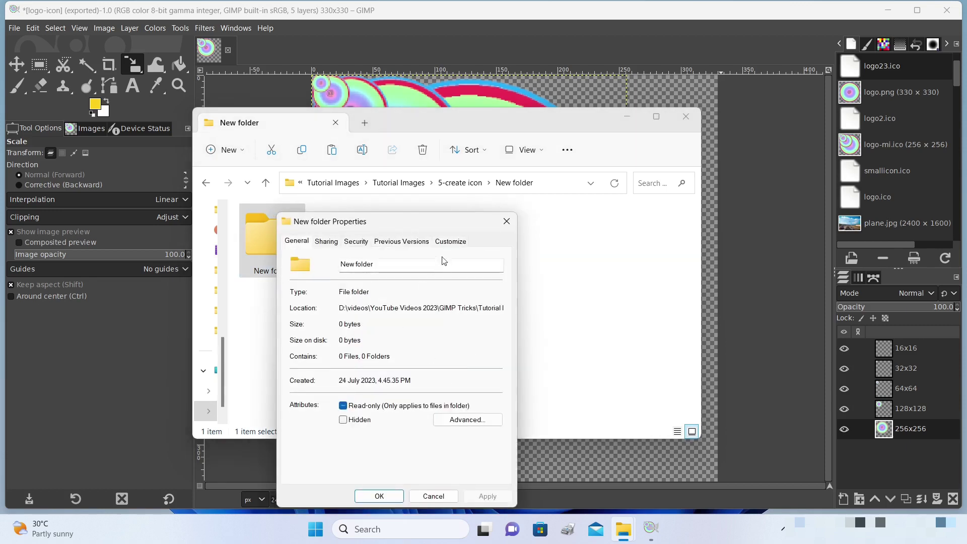
{"action": "left_click_drag", "start_coordinate": [429, 220], "coordinate": [512, 118]}
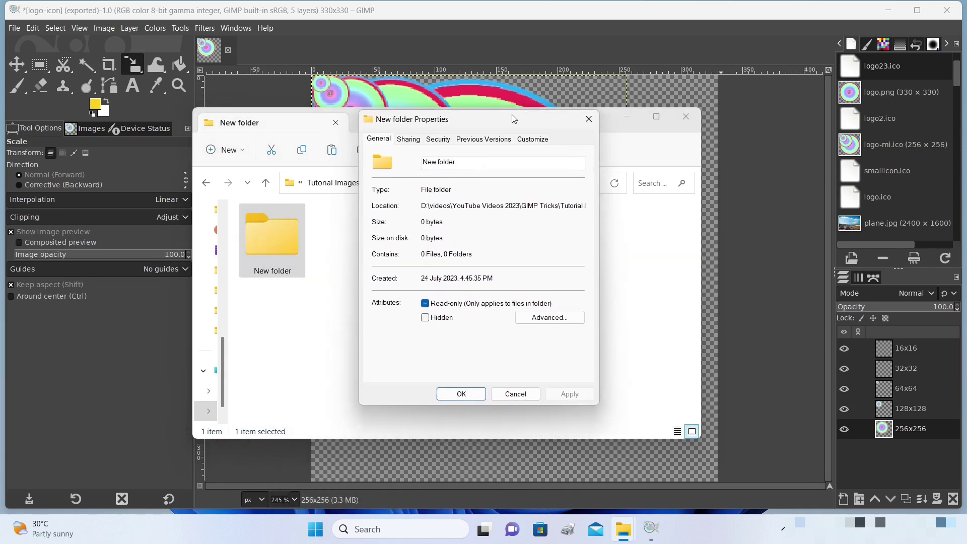
{"action": "left_click", "coordinate": [533, 141]}
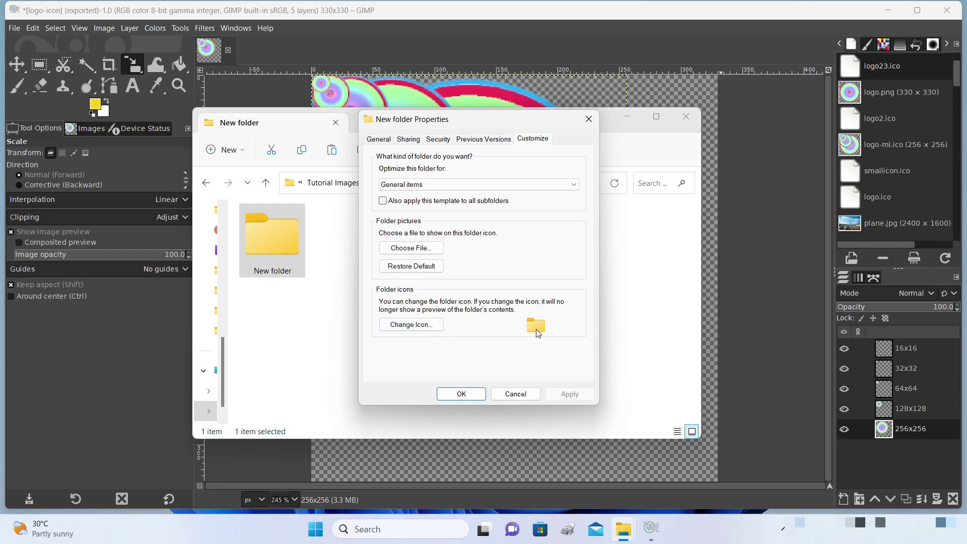
{"action": "left_click", "coordinate": [426, 328]}
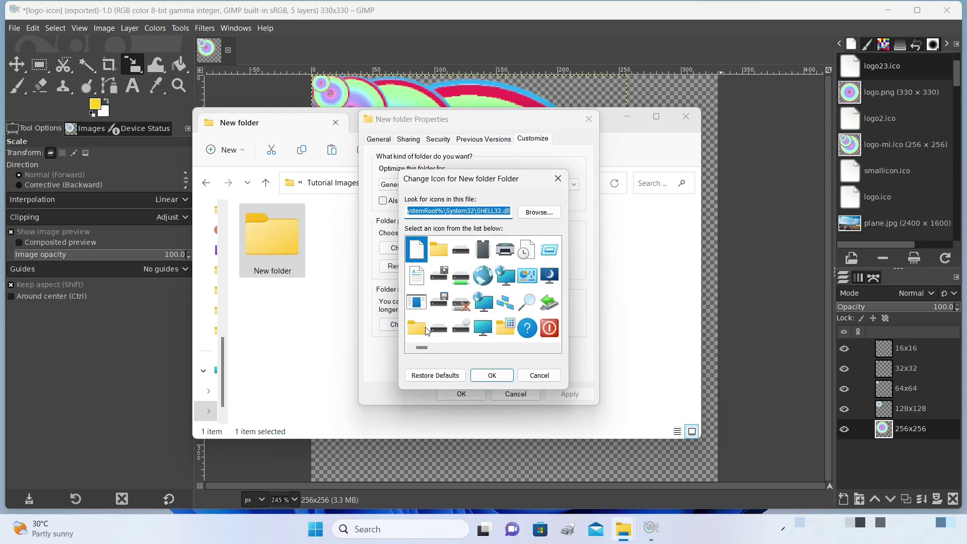
Step: Assign logo-icon from the 5-create icon folder as the subfolder's icon and apply the change
{"action": "left_click", "coordinate": [539, 212]}
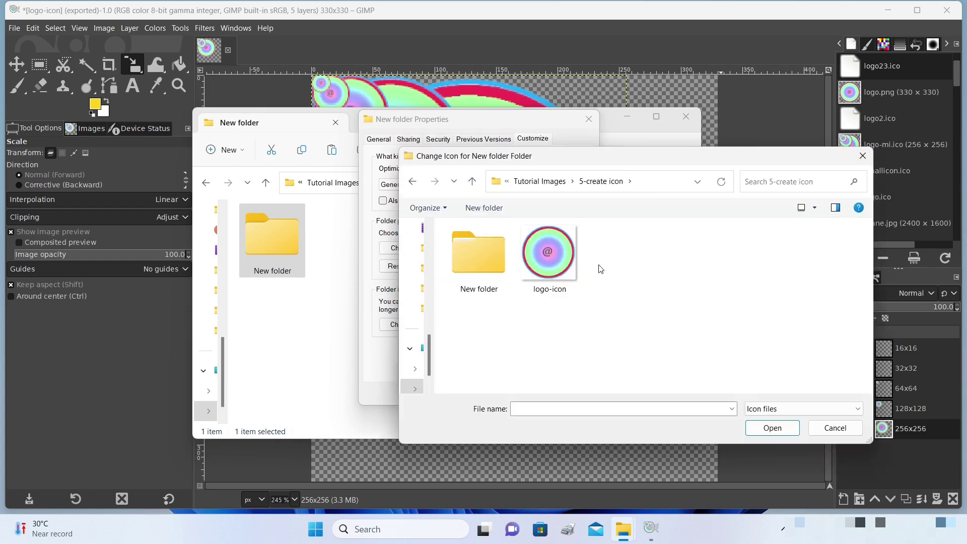
{"action": "left_click", "coordinate": [548, 261]}
{"action": "left_click", "coordinate": [773, 428]}
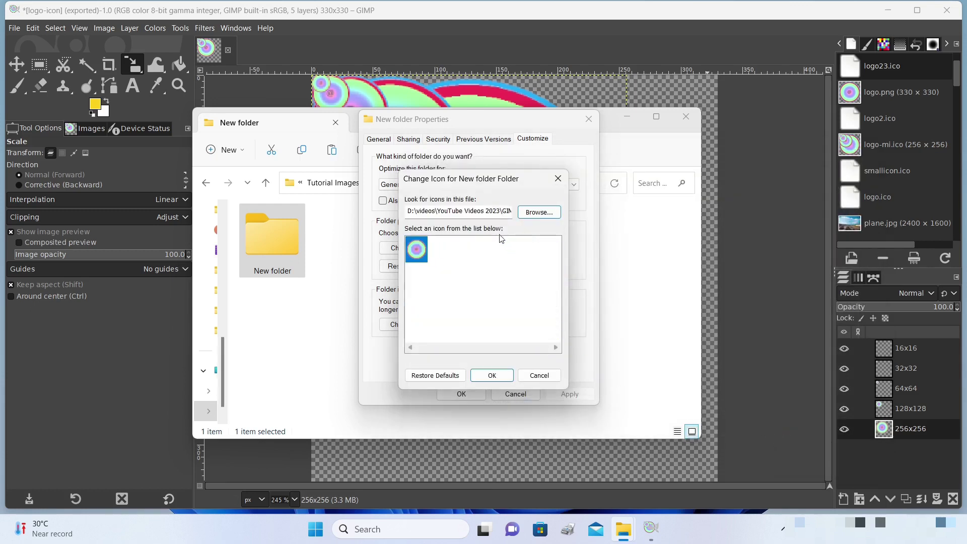
{"action": "left_click", "coordinate": [493, 377]}
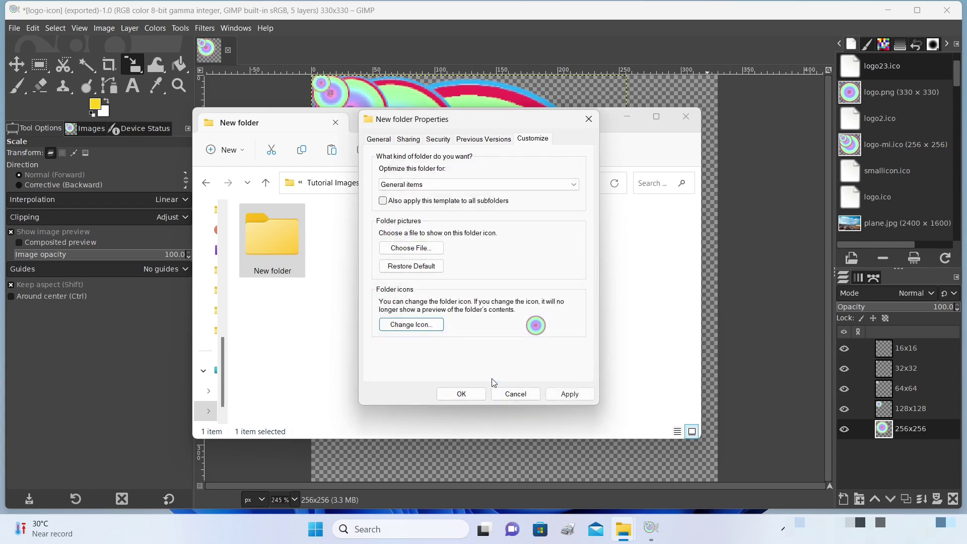
{"action": "left_click", "coordinate": [571, 396]}
{"action": "left_click", "coordinate": [461, 394]}
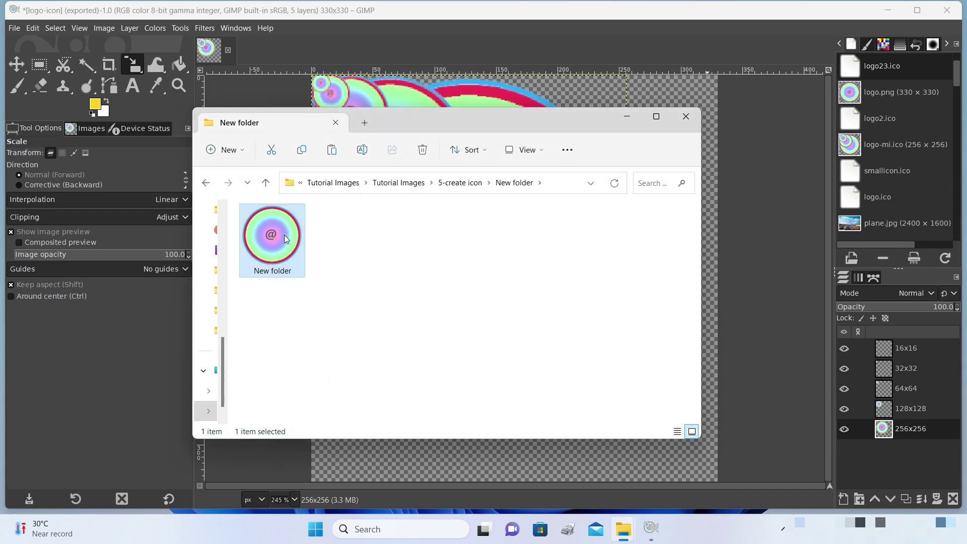
Step: View the subfolder's custom icon at the small and medium icon sizes
{"action": "left_click_drag", "start_coordinate": [516, 113], "coordinate": [561, 129]}
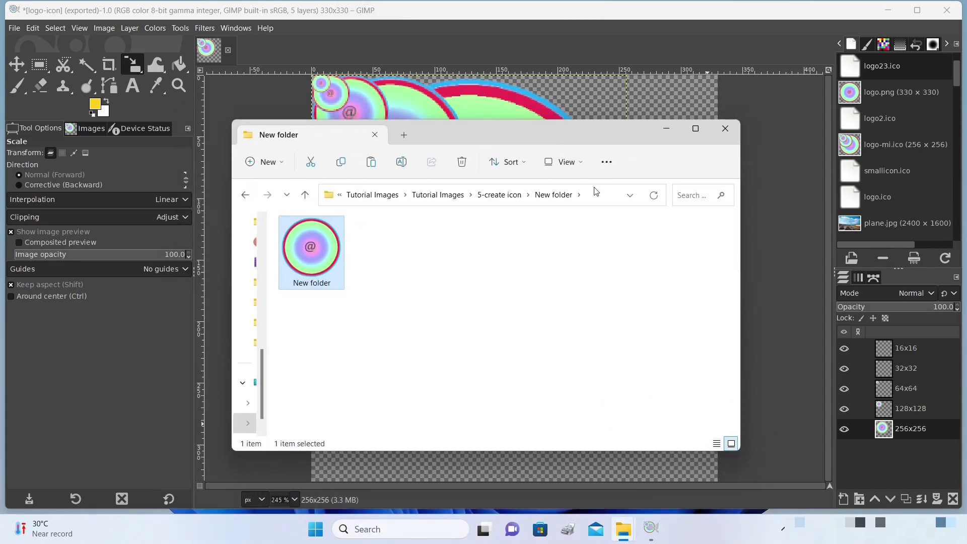
{"action": "left_click", "coordinate": [574, 163]}
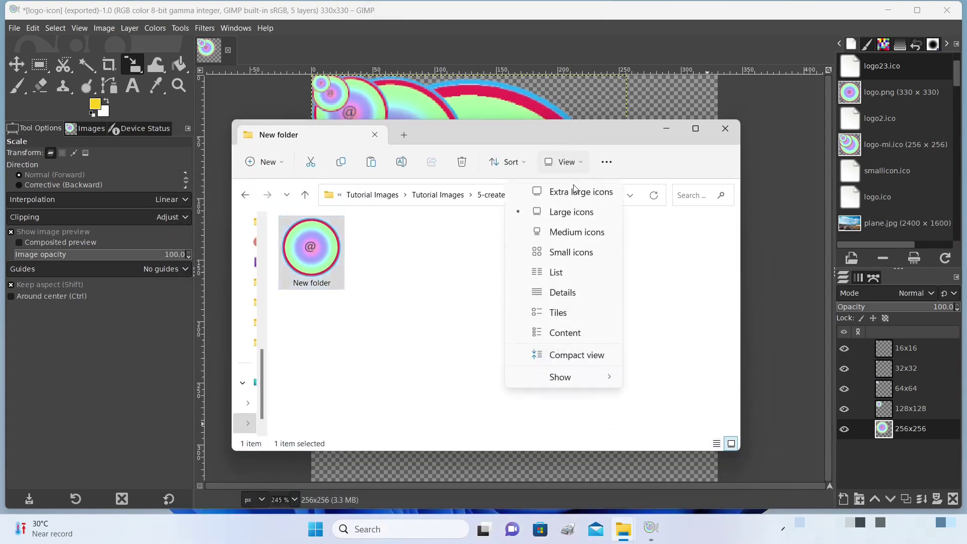
{"action": "left_click", "coordinate": [578, 255]}
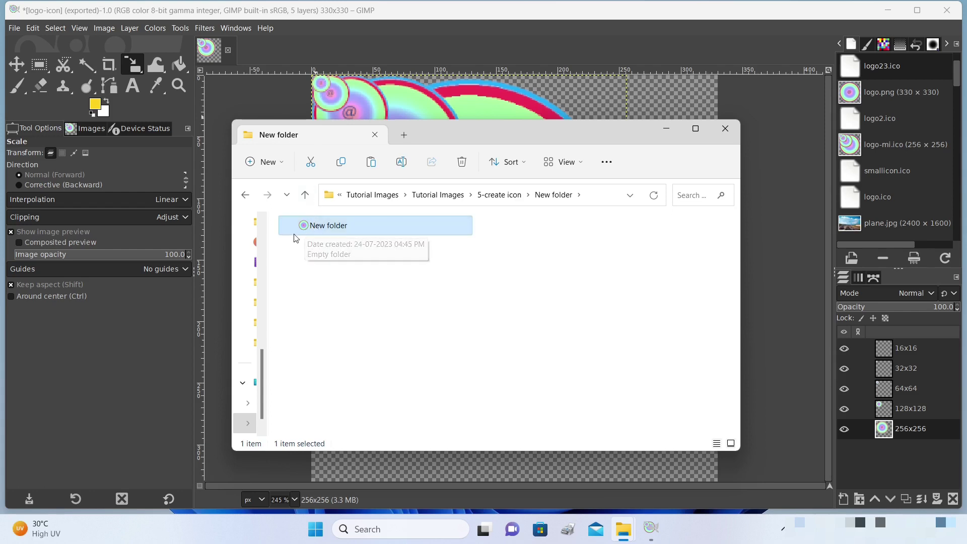
{"action": "left_click", "coordinate": [579, 165]}
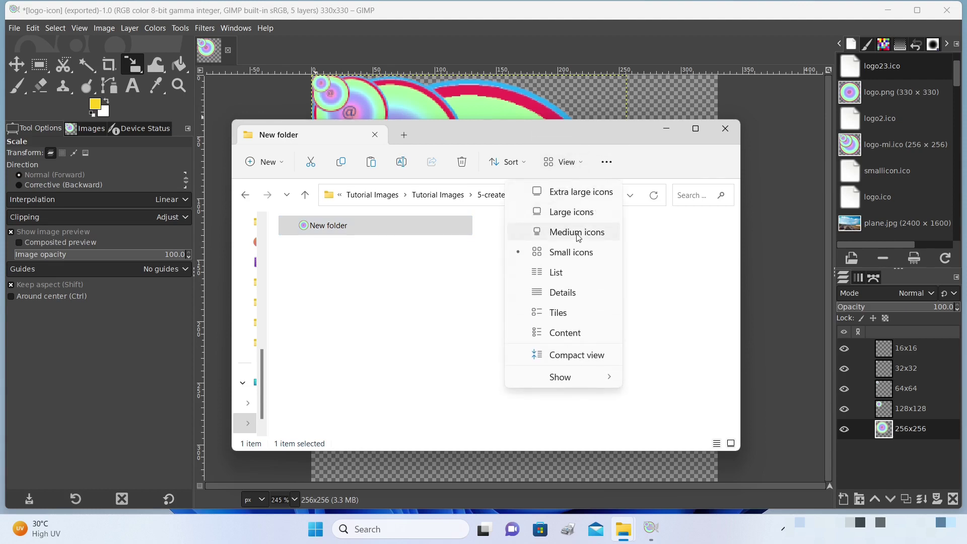
{"action": "left_click", "coordinate": [578, 235]}
{"action": "left_click_drag", "start_coordinate": [481, 132], "coordinate": [539, 201]}
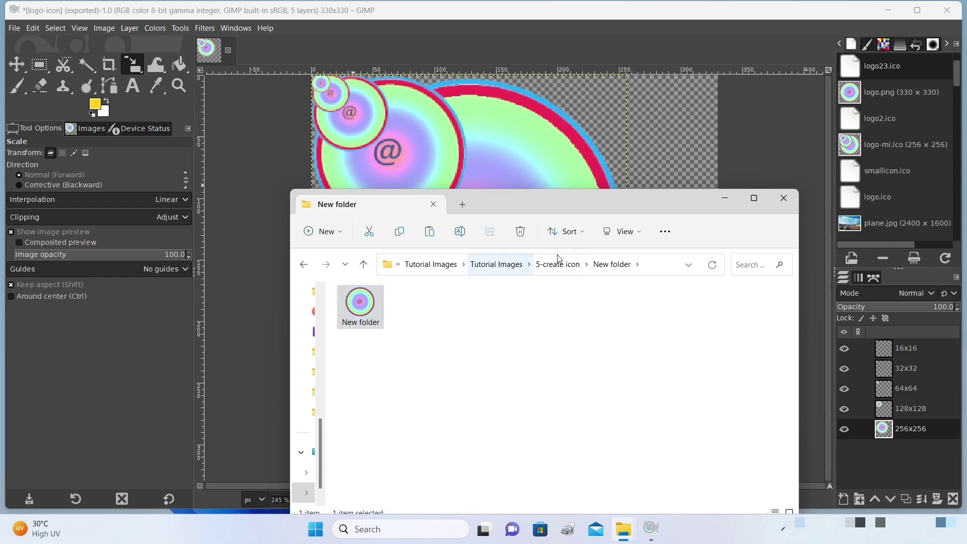
Step: View the subfolder's custom icon at the large and extra large icon sizes
{"action": "left_click", "coordinate": [627, 236]}
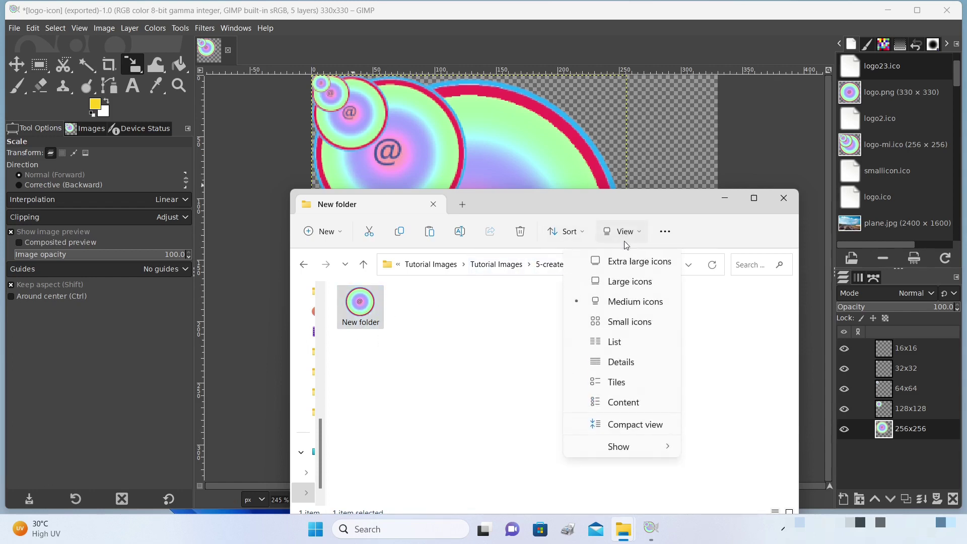
{"action": "left_click", "coordinate": [628, 287]}
{"action": "left_click_drag", "start_coordinate": [602, 203], "coordinate": [628, 189]}
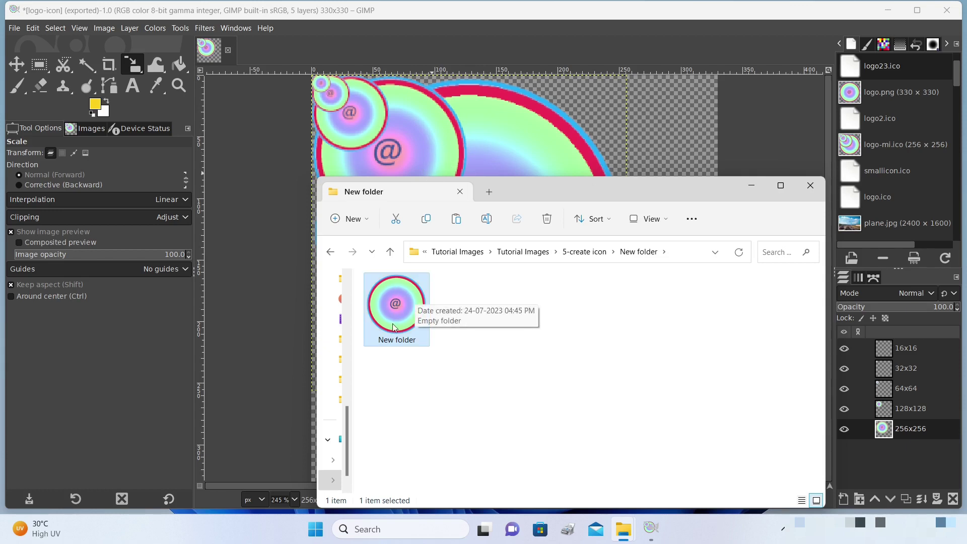
{"action": "left_click", "coordinate": [660, 225]}
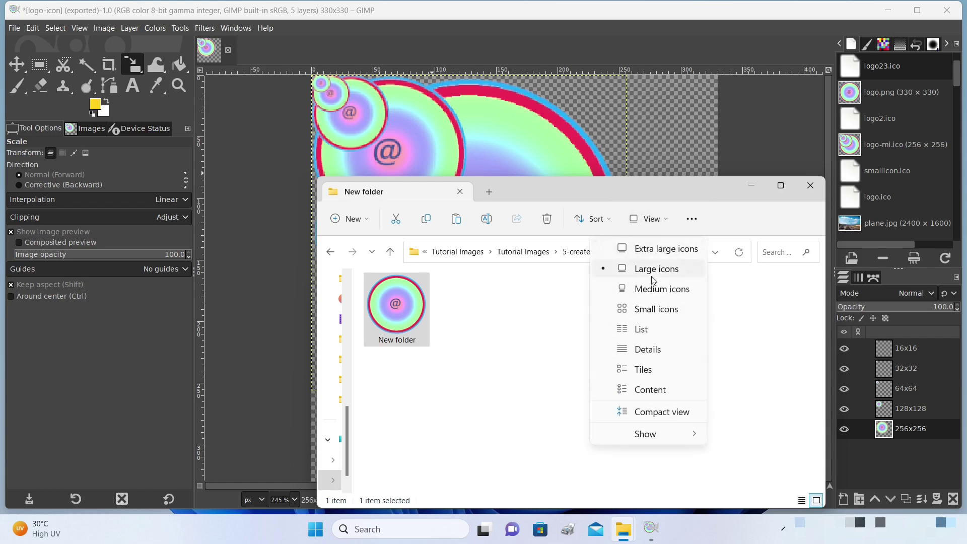
{"action": "left_click", "coordinate": [662, 250]}
{"action": "left_click_drag", "start_coordinate": [629, 194], "coordinate": [640, 220]}
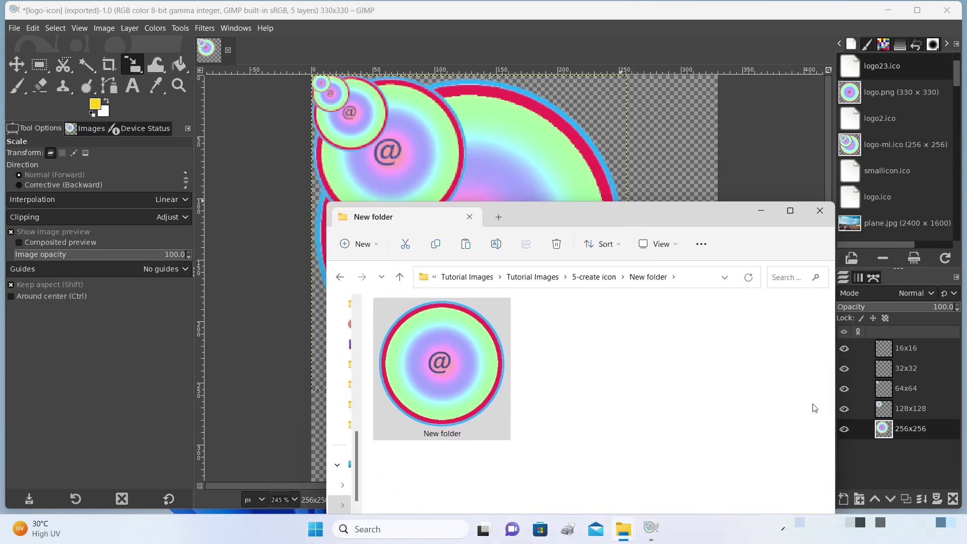
{"action": "left_click_drag", "start_coordinate": [618, 223], "coordinate": [642, 163]}
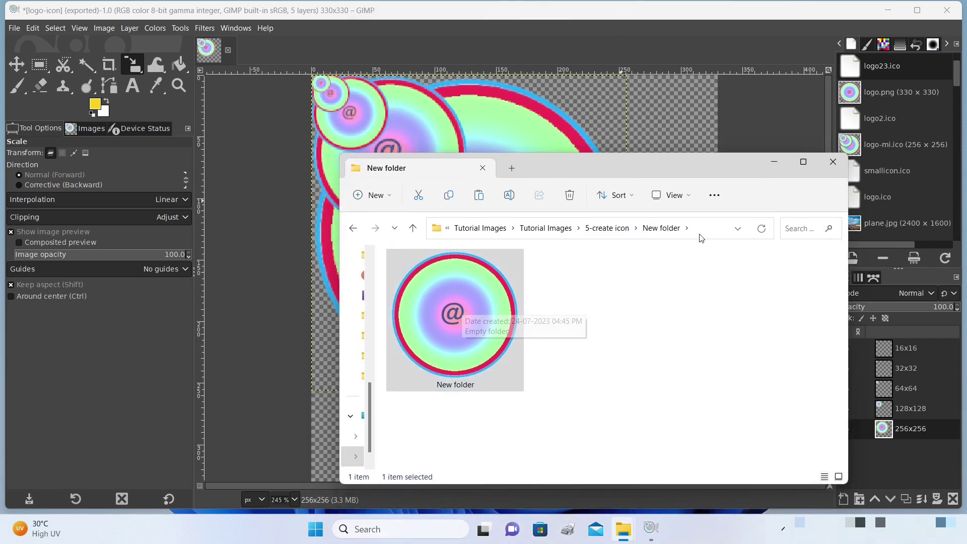
Step: Compare the custom folder icon at the smallest icon size with the extra large size again
{"action": "left_click", "coordinate": [686, 198]}
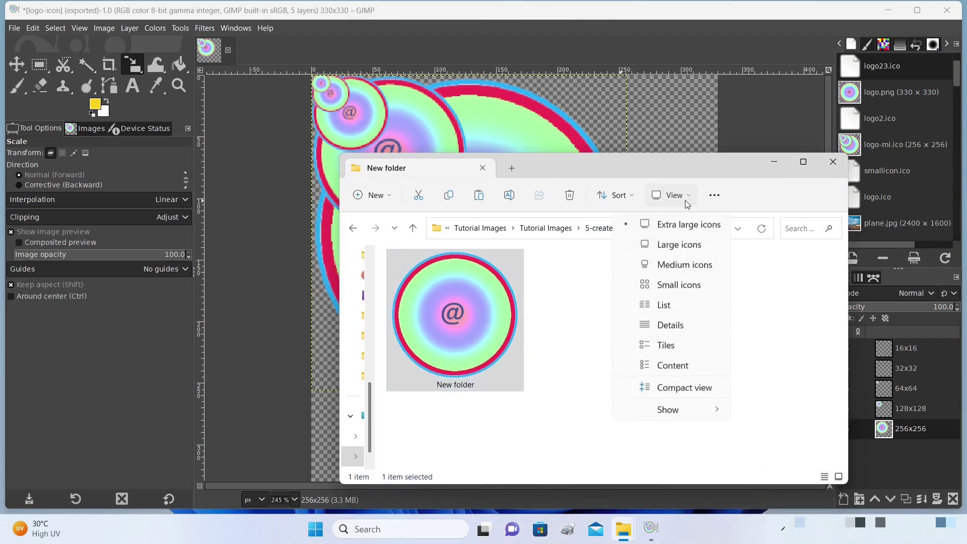
{"action": "left_click", "coordinate": [679, 285]}
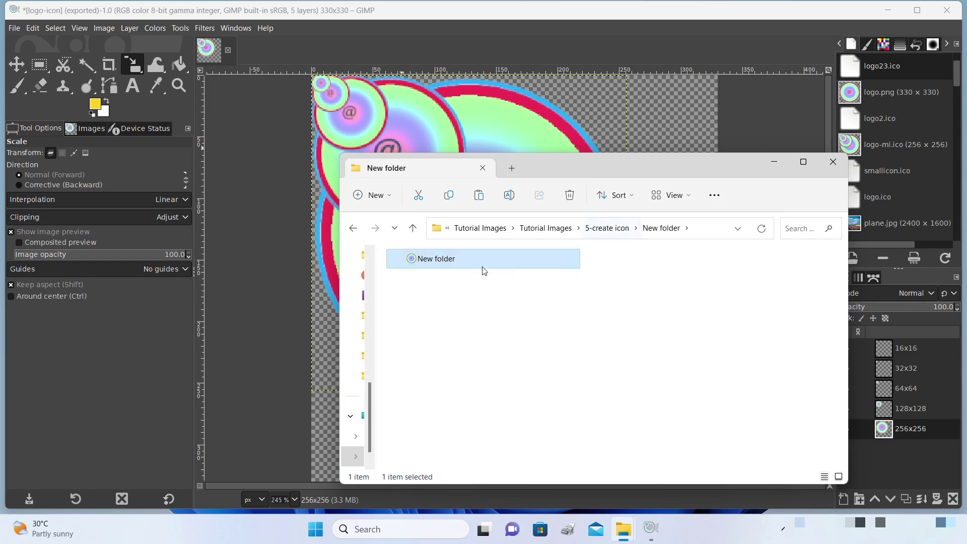
{"action": "left_click", "coordinate": [688, 198]}
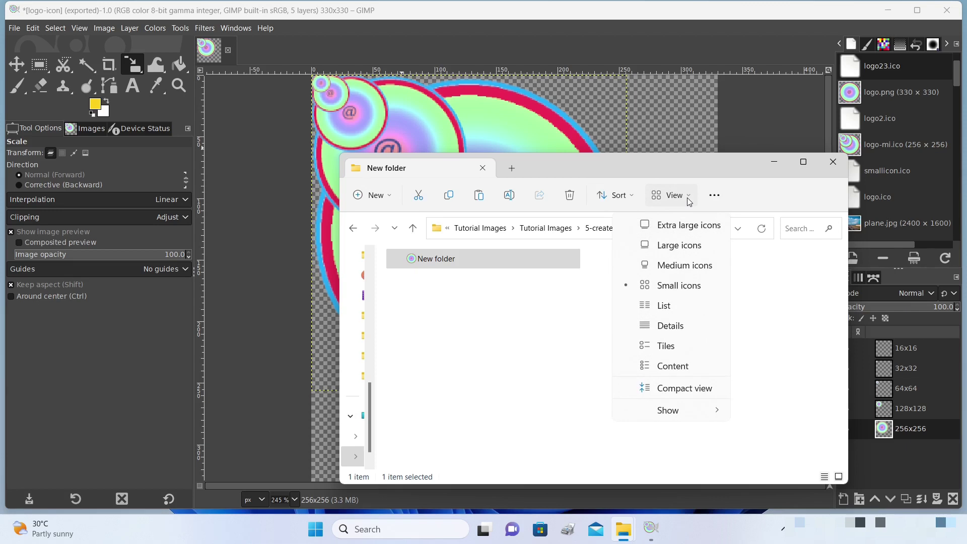
{"action": "left_click", "coordinate": [673, 226]}
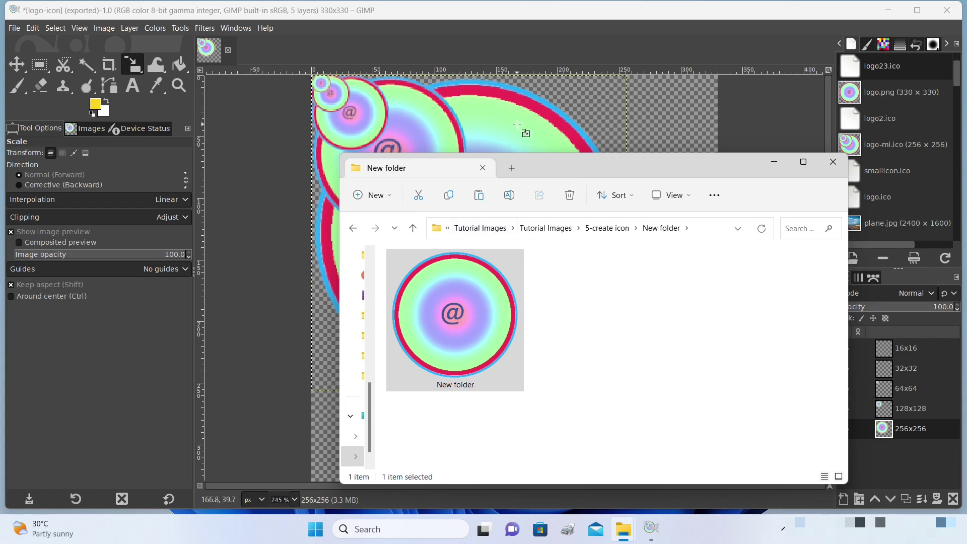
{"action": "left_click", "coordinate": [673, 195]}
{"action": "left_click", "coordinate": [754, 288]}
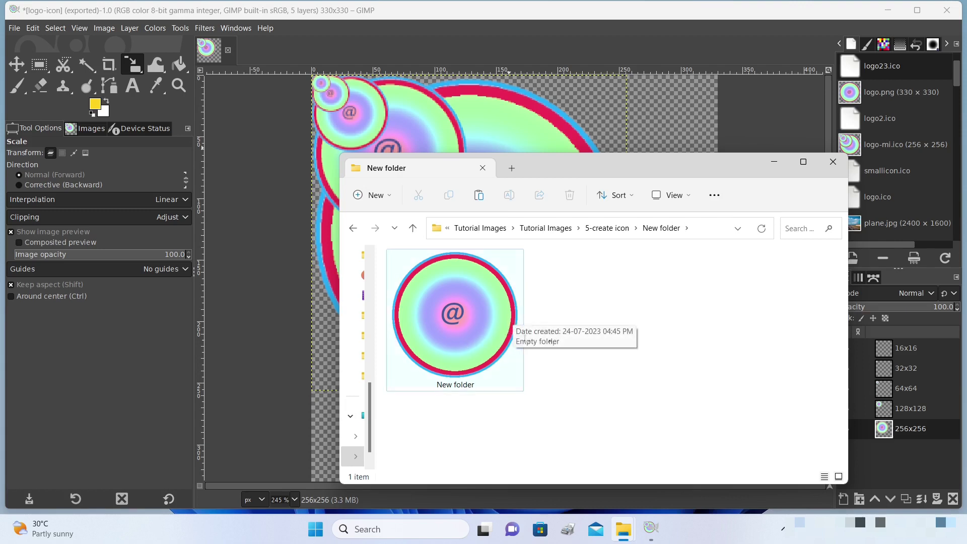
Step: Switch back to GIMP and select the 16x16 layer
{"action": "left_click", "coordinate": [775, 163]}
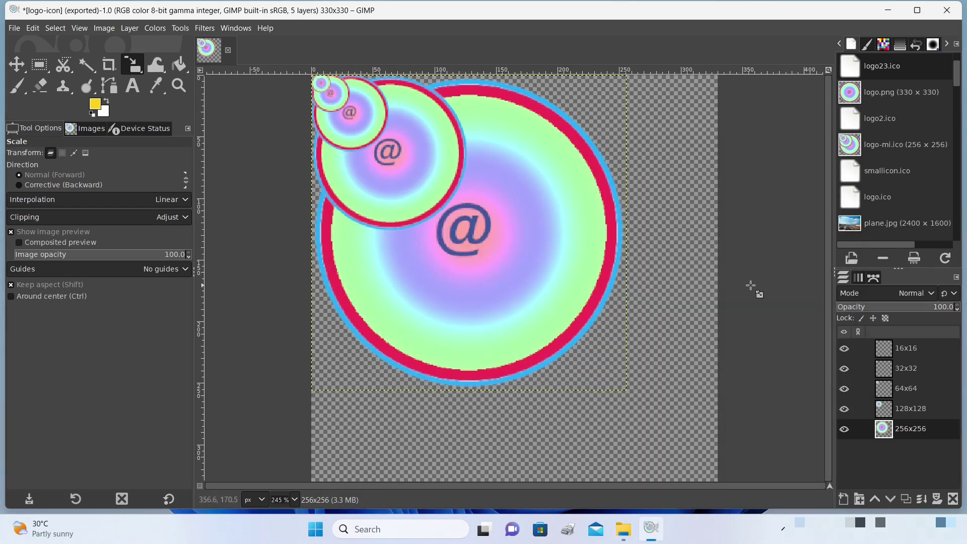
{"action": "left_click", "coordinate": [907, 351]}
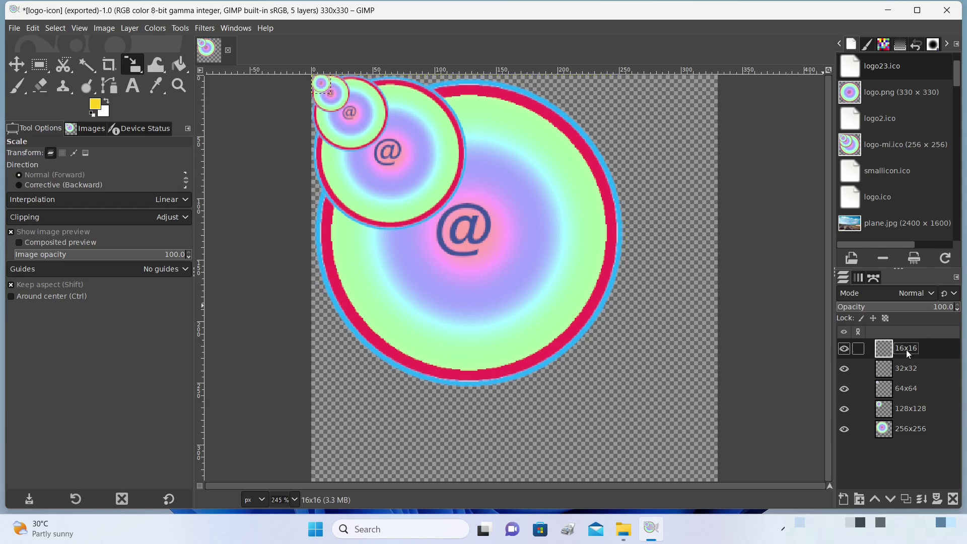
Step: Create a separate new image from the 16x16 layer alone
{"action": "left_click_drag", "start_coordinate": [906, 349], "coordinate": [149, 86]}
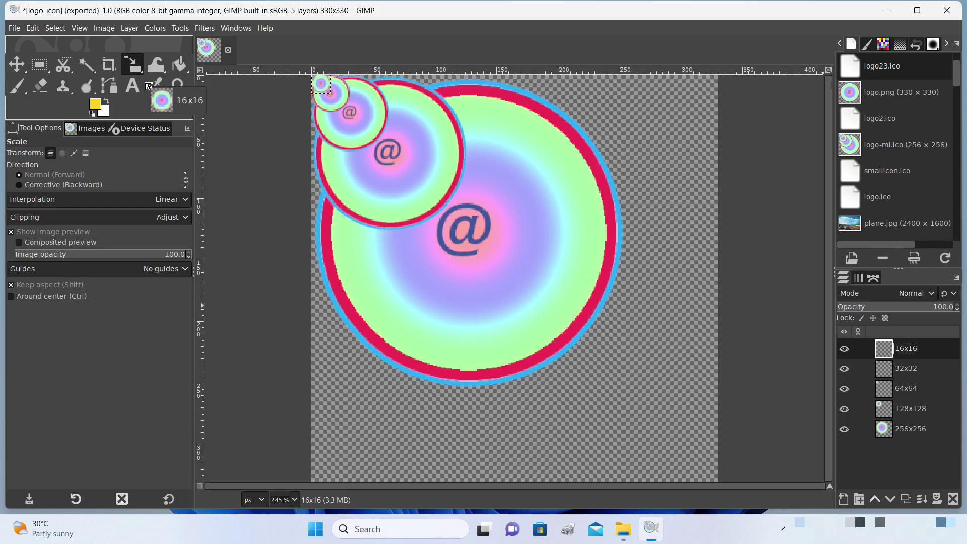
{"action": "left_click_drag", "start_coordinate": [148, 85], "coordinate": [145, 83]}
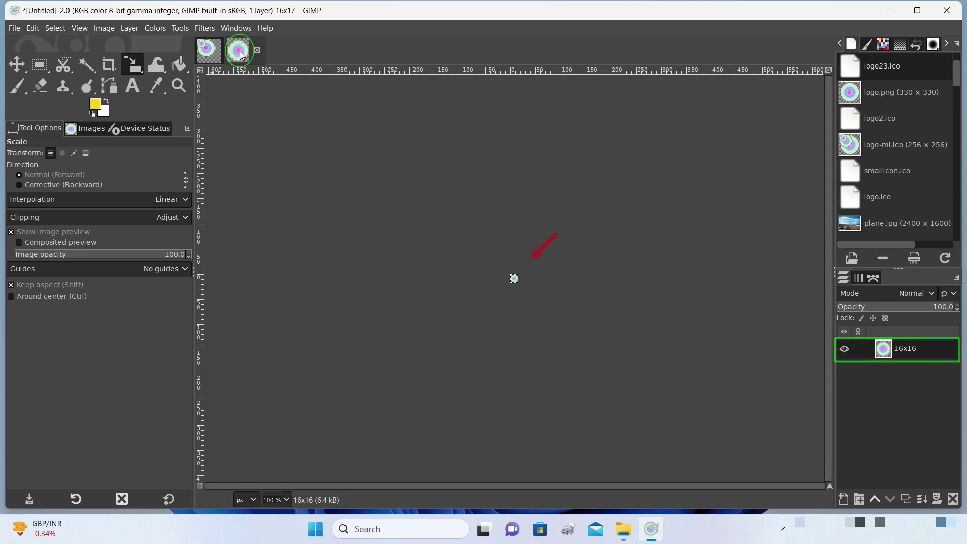
Step: Export the new single-layer image as logo16.ico into the 5-create icon folder as a Windows icon
{"action": "left_click", "coordinate": [12, 29]}
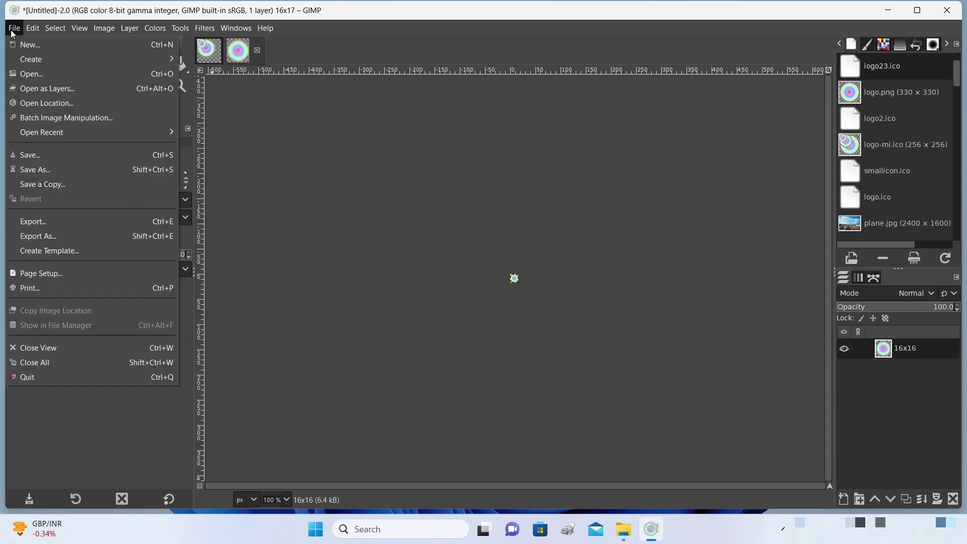
{"action": "left_click", "coordinate": [56, 234]}
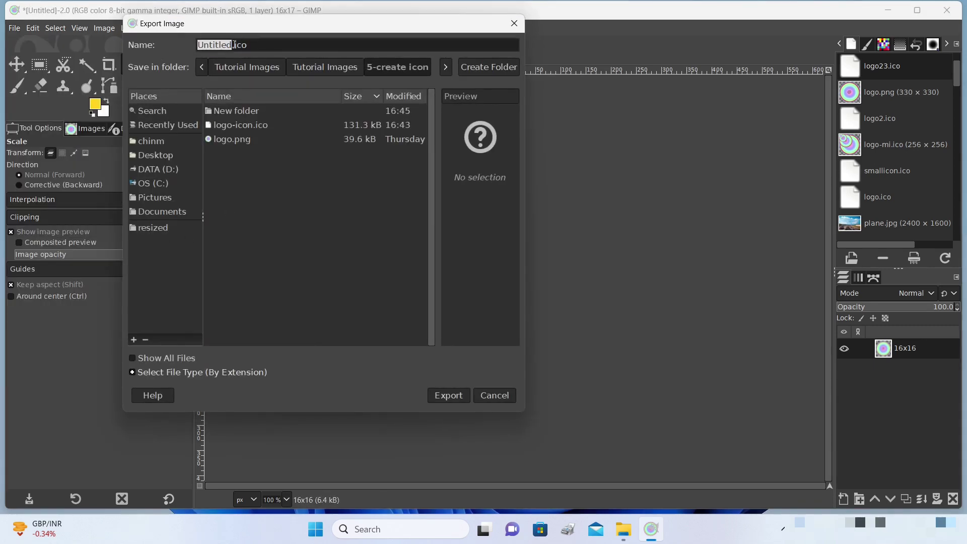
{"action": "left_click", "coordinate": [231, 45]}
{"action": "key", "text": "BackSpace"}
{"action": "key", "text": "BackSpace"}
{"action": "key", "text": "BackSpace"}
{"action": "key", "text": "BackSpace"}
{"action": "key", "text": "BackSpace"}
{"action": "key", "text": "BackSpace"}
{"action": "key", "text": "BackSpace"}
{"action": "type", "text": "logo1"}
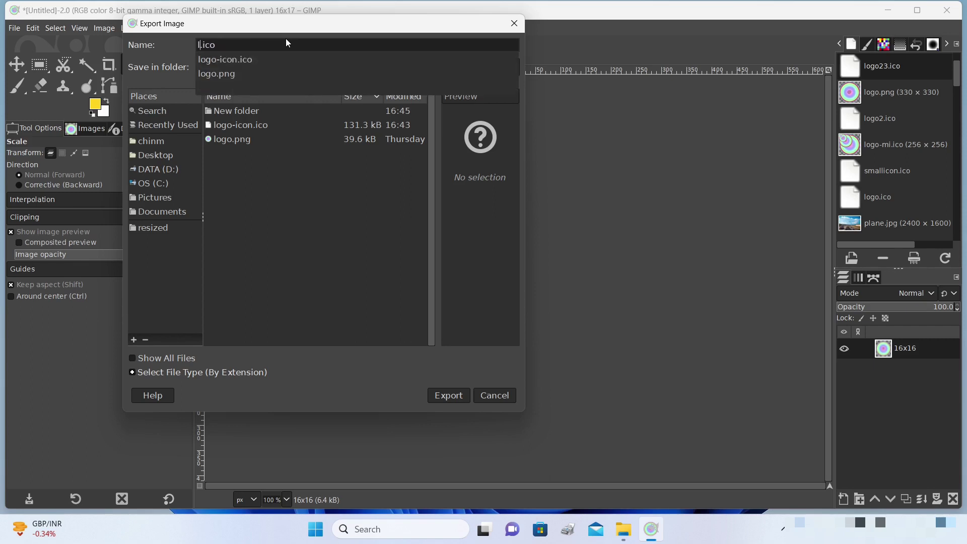
{"action": "type", "text": "6"}
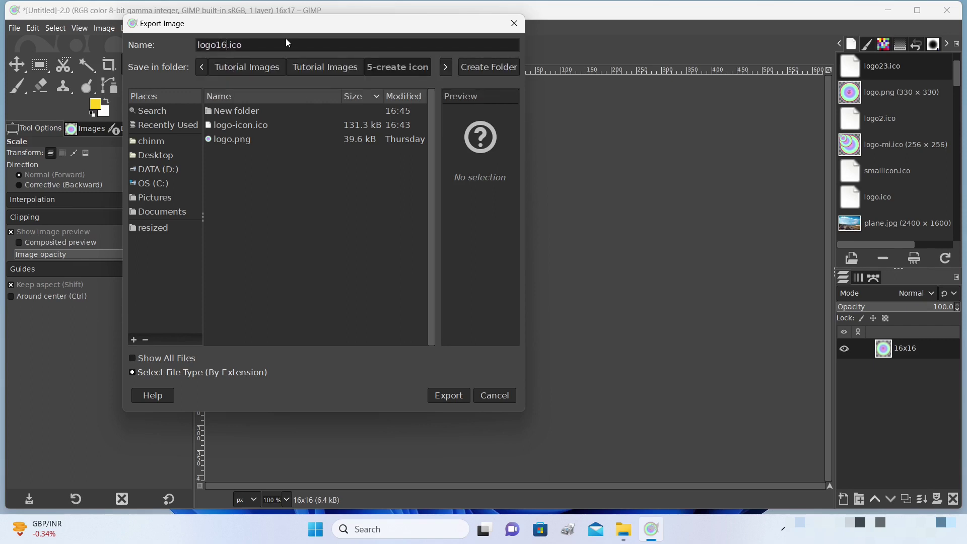
{"action": "left_click", "coordinate": [449, 395]}
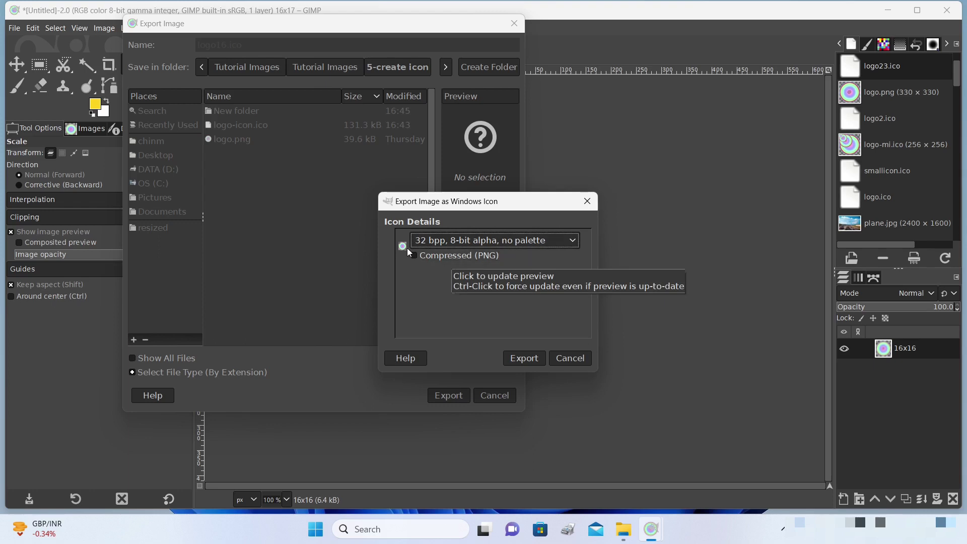
{"action": "left_click", "coordinate": [525, 358]}
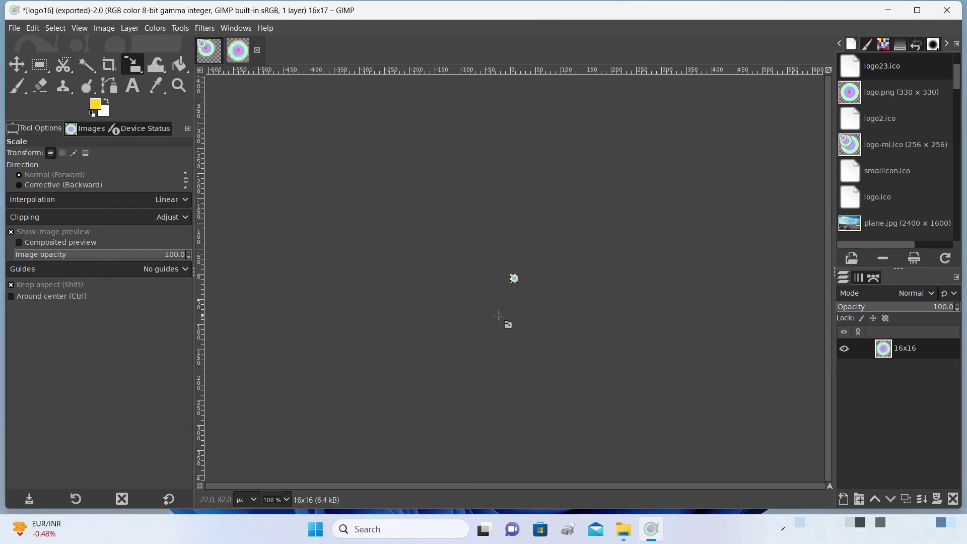
Step: Switch to File Explorer and check the file details of logo16 in the 5-create icon folder
{"action": "left_click", "coordinate": [623, 529]}
{"action": "left_click_drag", "start_coordinate": [715, 175], "coordinate": [652, 118]}
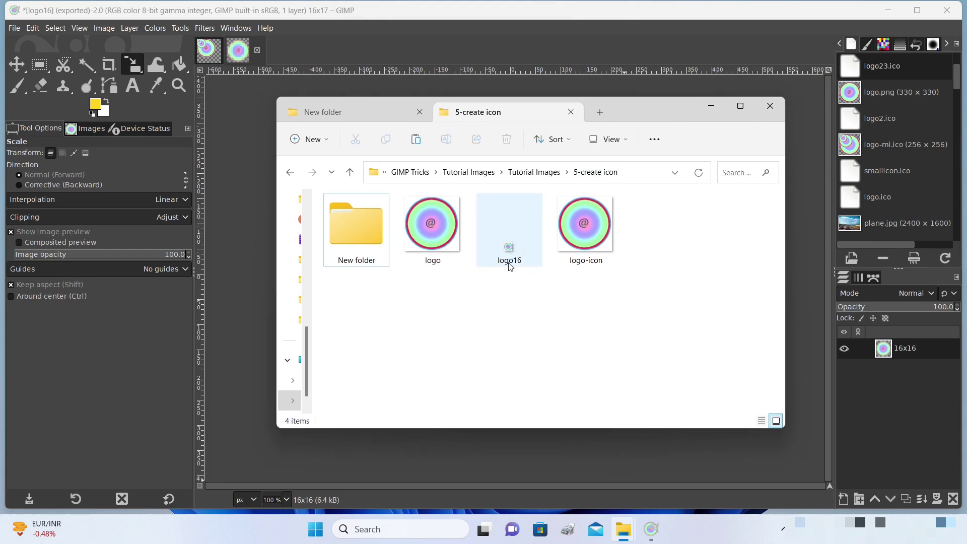
{"action": "mouse_move", "coordinate": [511, 262]}
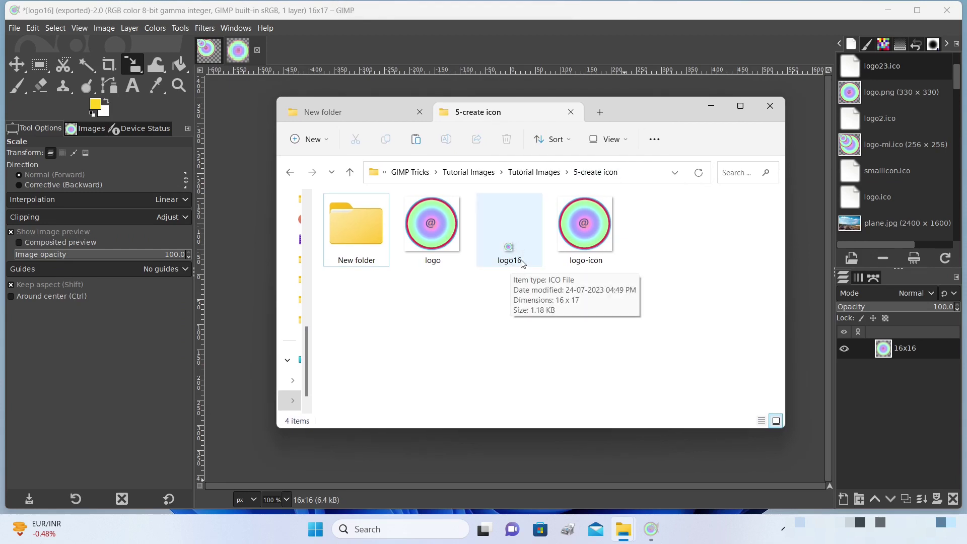
Step: Open New folder and view its subfolder's icon at the extra large and medium icon sizes
{"action": "double_click", "coordinate": [360, 230]}
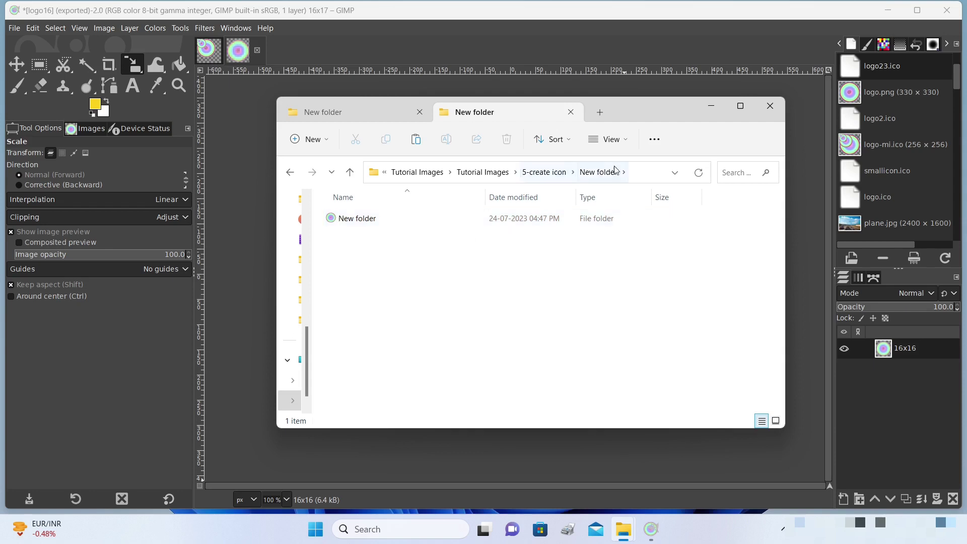
{"action": "left_click", "coordinate": [623, 143]}
{"action": "left_click", "coordinate": [593, 170]}
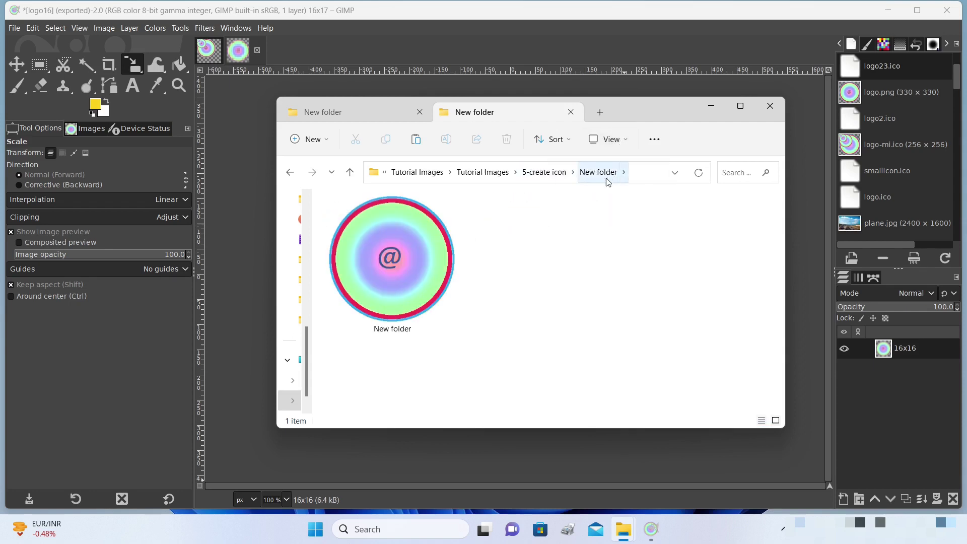
{"action": "left_click", "coordinate": [632, 144]}
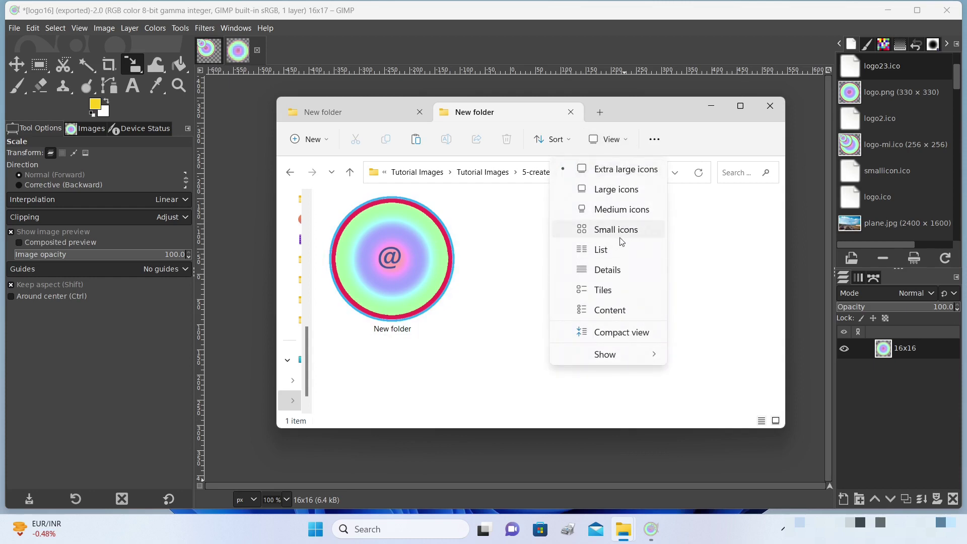
{"action": "left_click", "coordinate": [620, 213]}
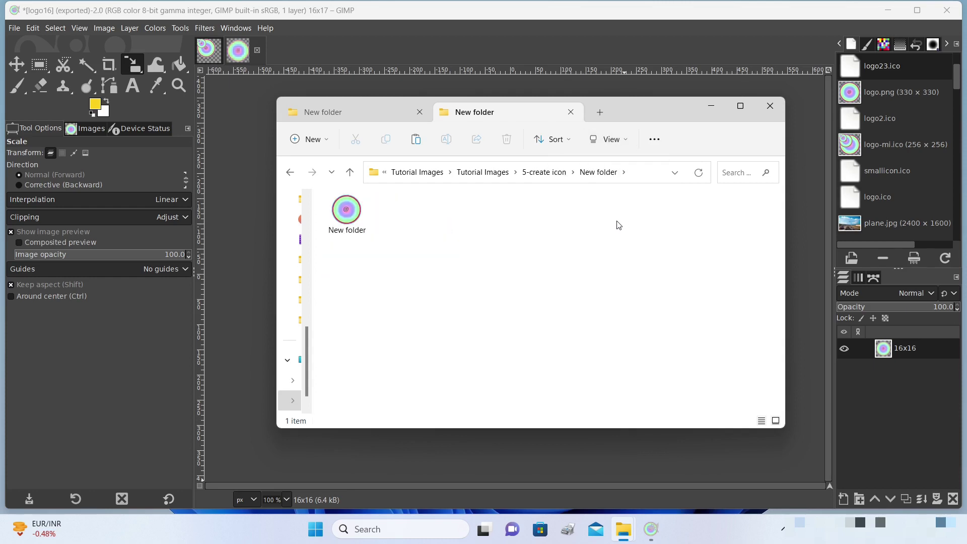
Step: Change the subfolder's custom icon to logo16 in its folder properties and apply the change
{"action": "right_click", "coordinate": [353, 217]}
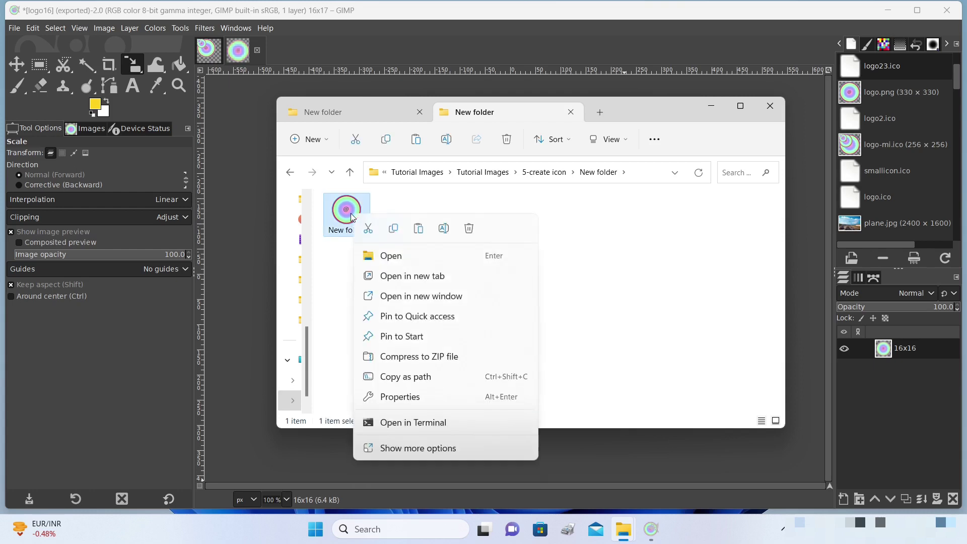
{"action": "left_click", "coordinate": [404, 398]}
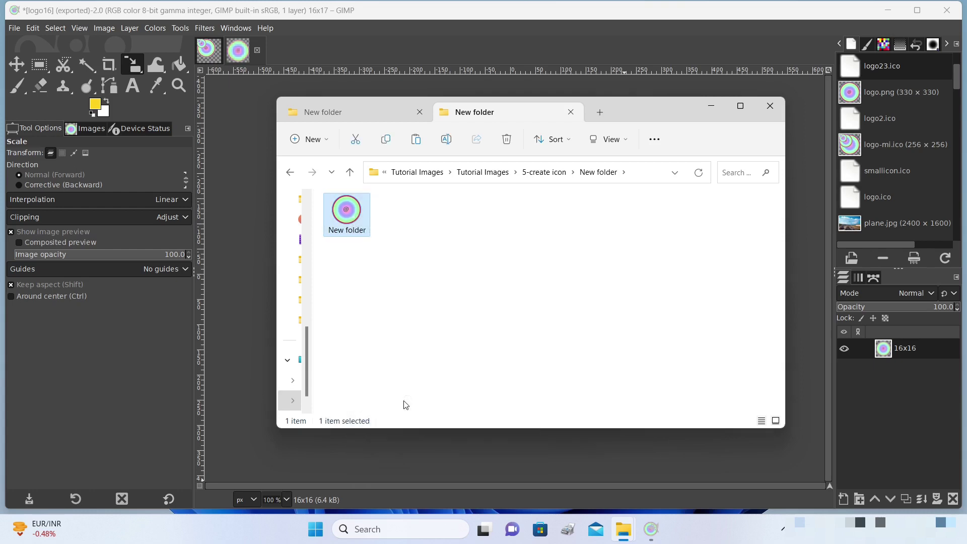
{"action": "left_click", "coordinate": [522, 243]}
{"action": "left_click_drag", "start_coordinate": [511, 223], "coordinate": [579, 108]}
{"action": "left_click", "coordinate": [475, 314]}
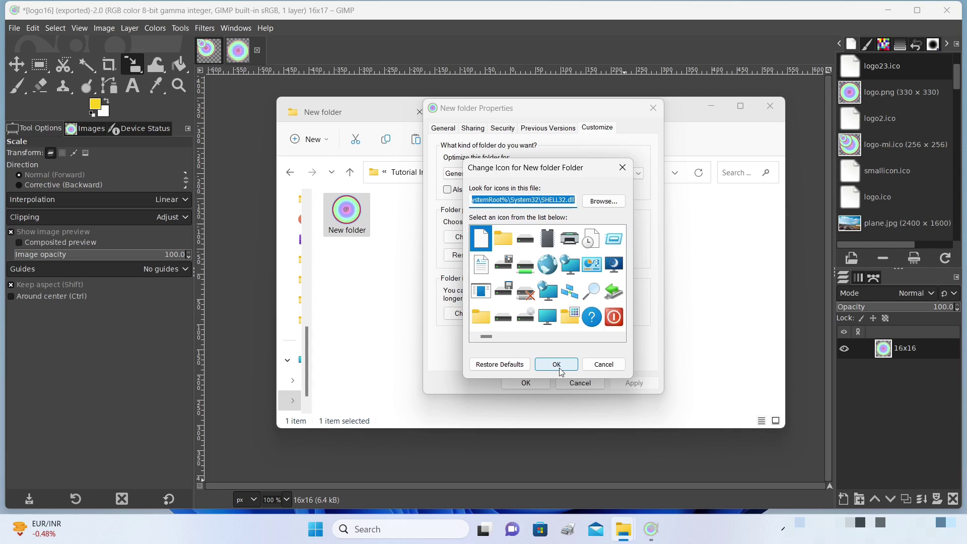
{"action": "left_click", "coordinate": [600, 204]}
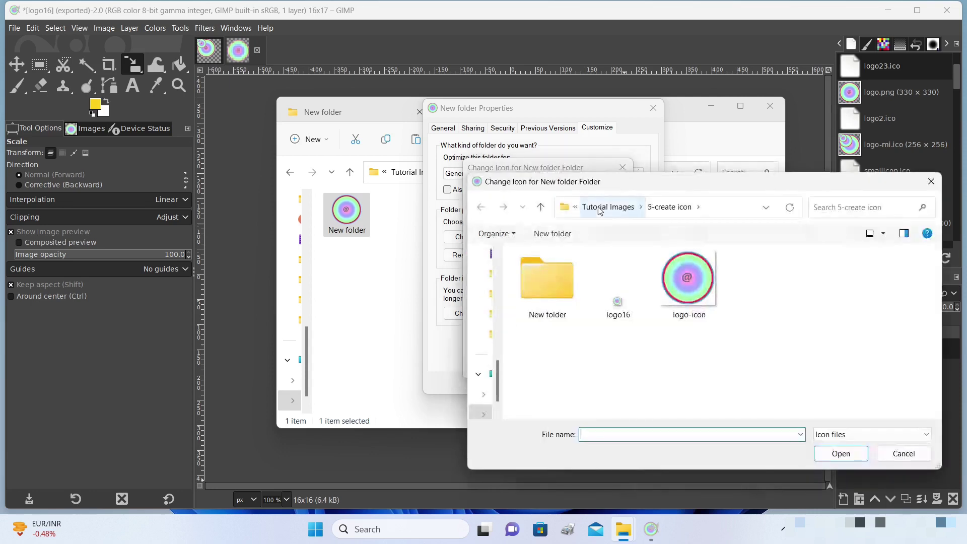
{"action": "left_click", "coordinate": [617, 300]}
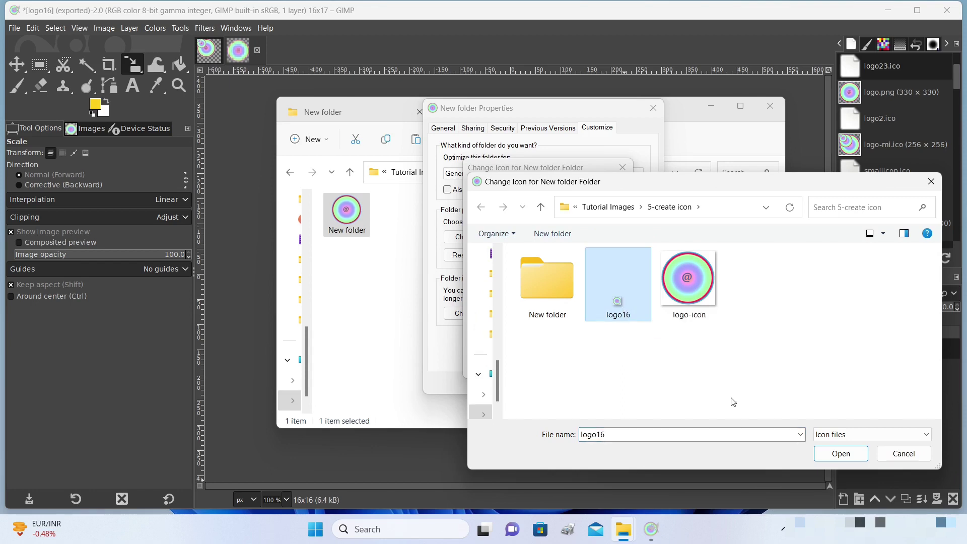
{"action": "left_click", "coordinate": [841, 455]}
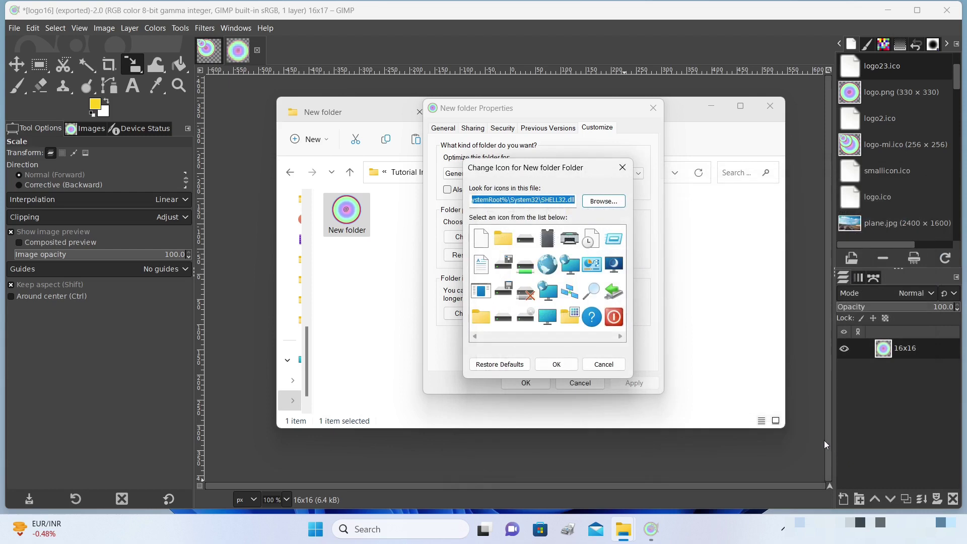
{"action": "left_click", "coordinate": [556, 364]}
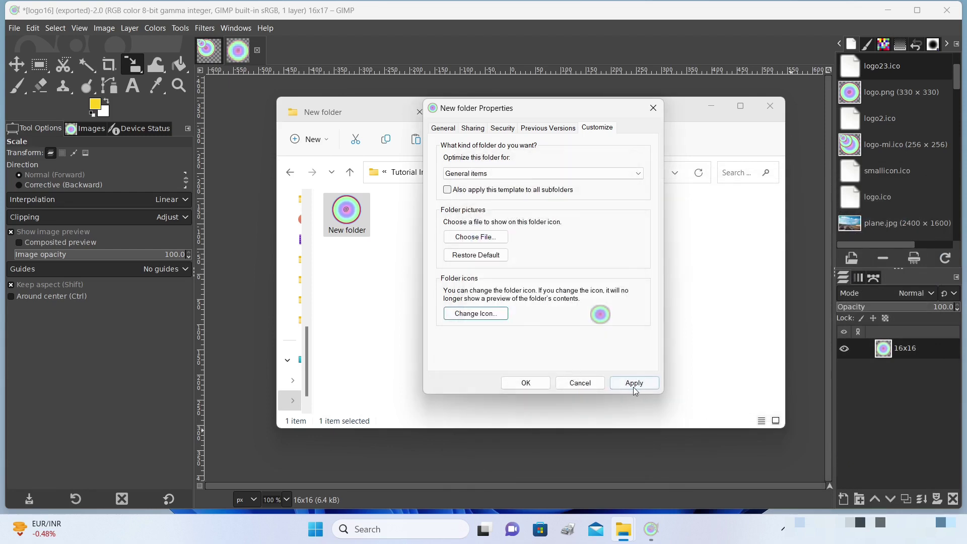
{"action": "left_click", "coordinate": [637, 386]}
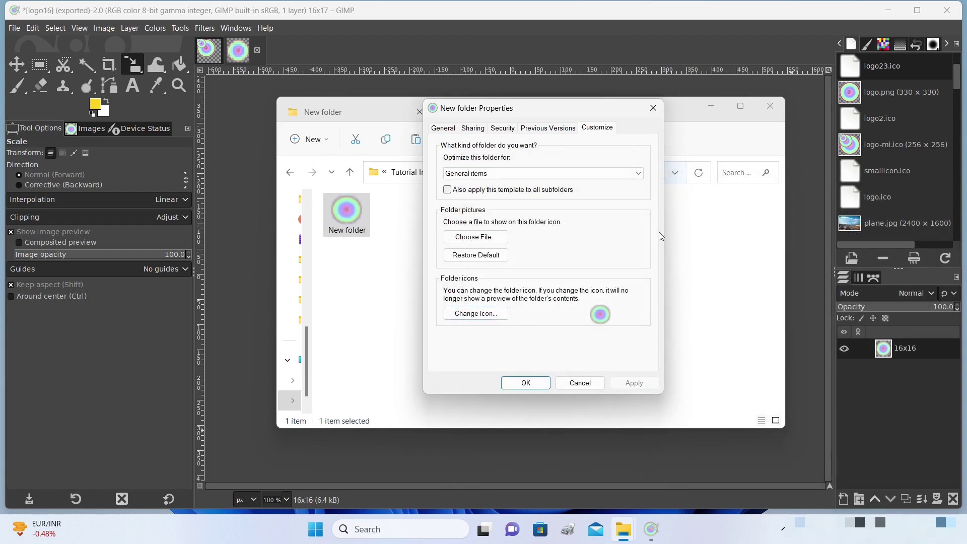
{"action": "left_click", "coordinate": [654, 108]}
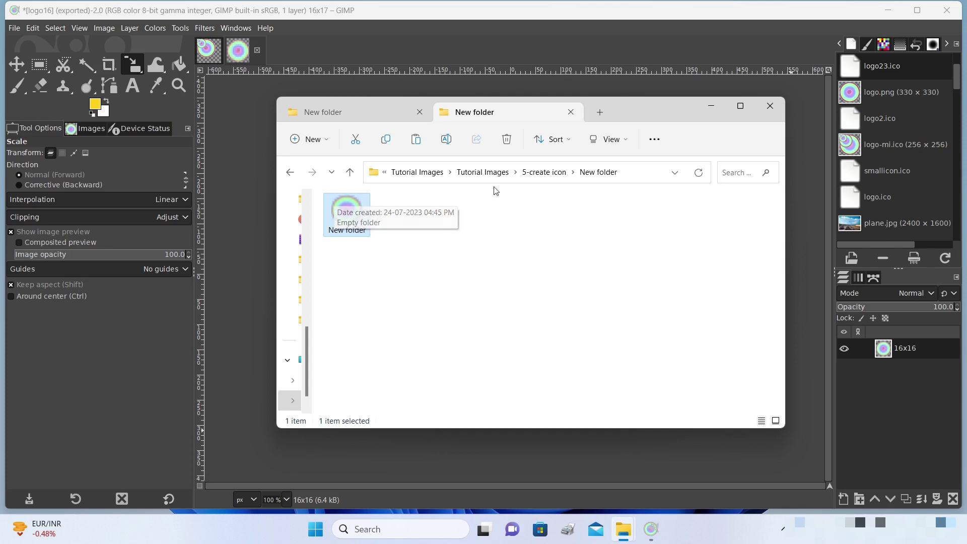
Step: View the subfolder with the logo16 icon at the small and medium icon sizes
{"action": "left_click", "coordinate": [627, 140]}
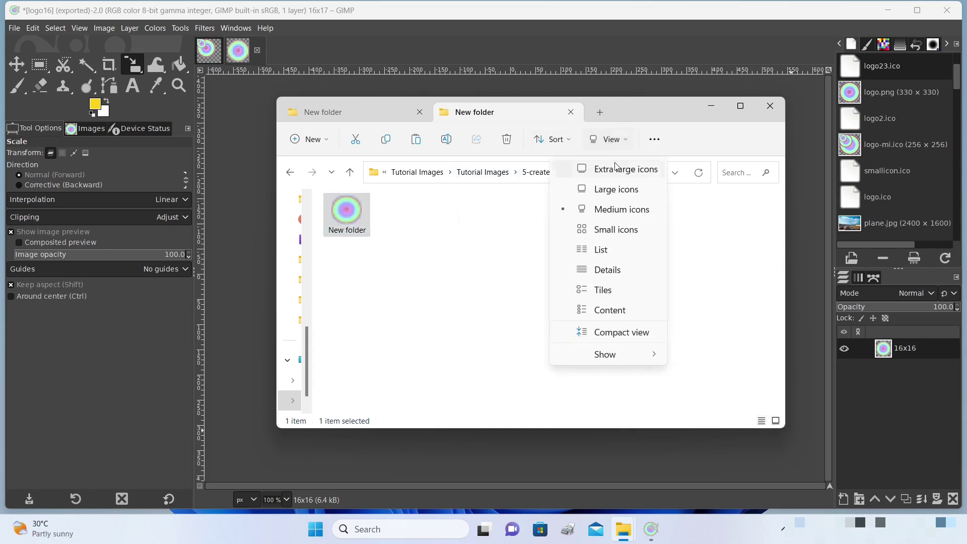
{"action": "left_click", "coordinate": [614, 231]}
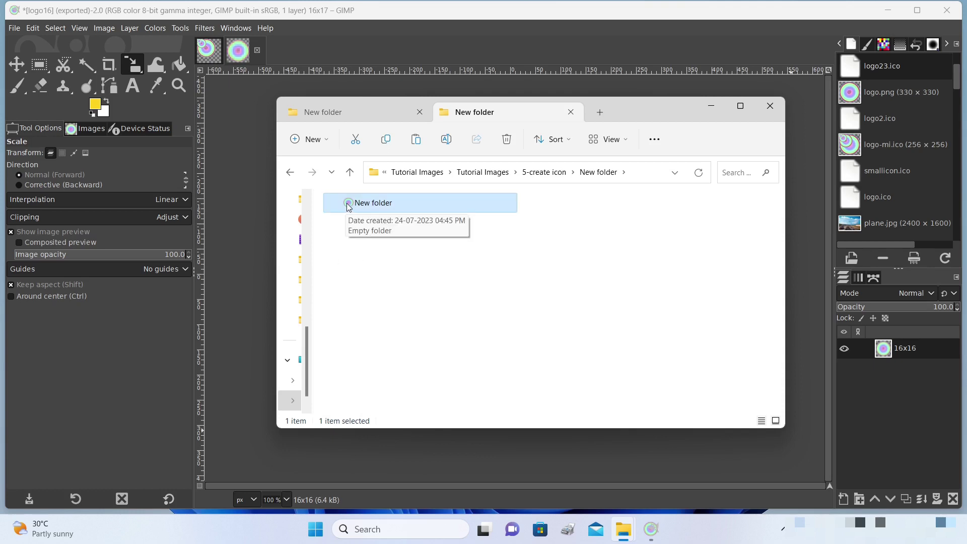
{"action": "left_click", "coordinate": [627, 140]}
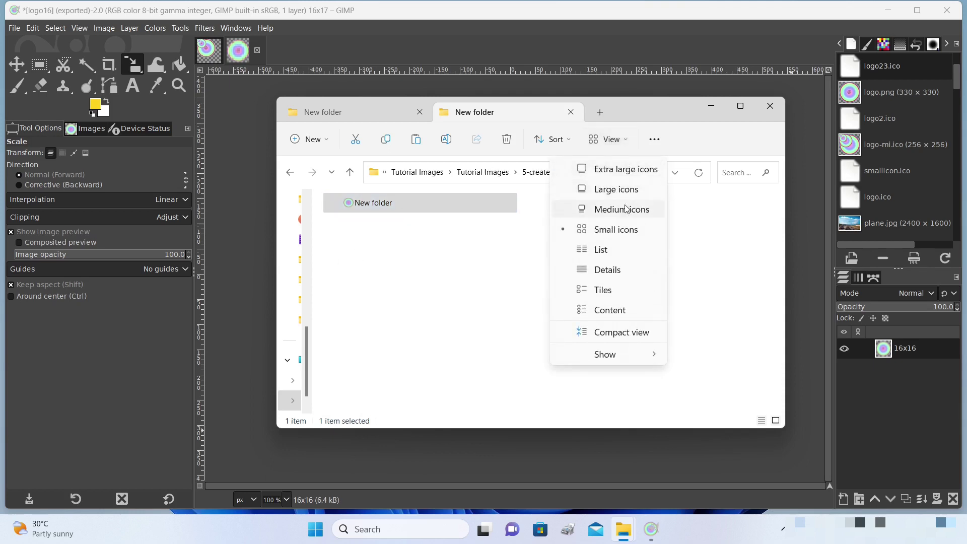
{"action": "left_click", "coordinate": [627, 209]}
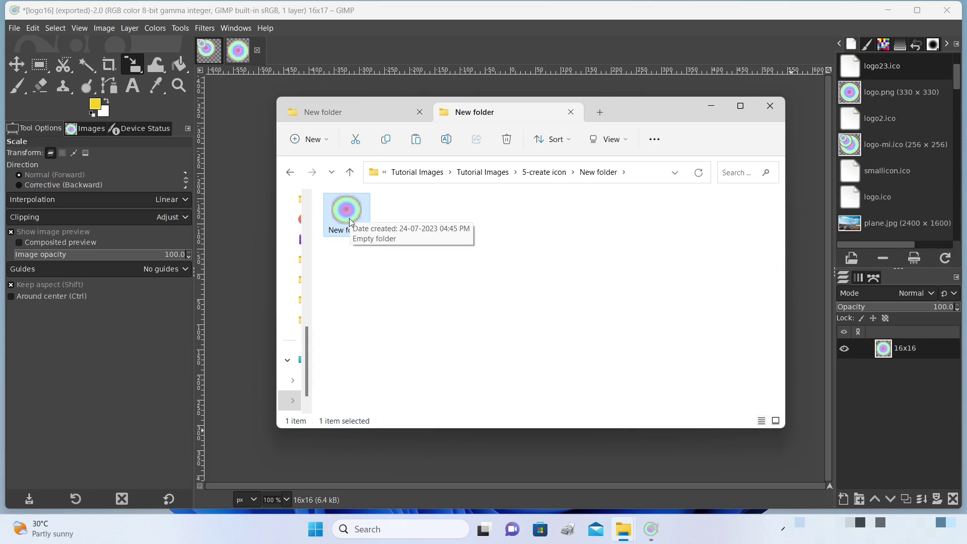
Step: View the subfolder with the logo16 icon at the large and extra large icon sizes
{"action": "left_click", "coordinate": [620, 144]}
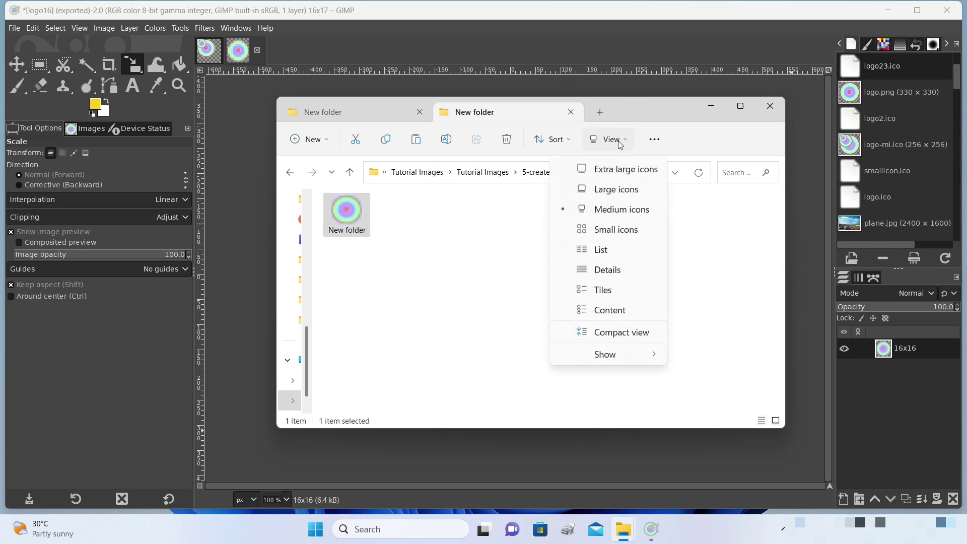
{"action": "left_click", "coordinate": [604, 190]}
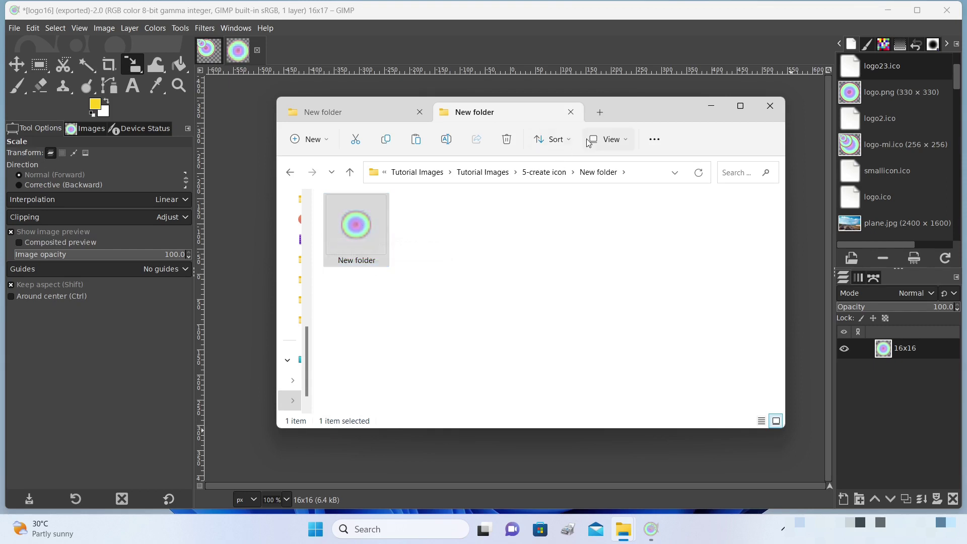
{"action": "left_click", "coordinate": [610, 139]}
{"action": "left_click", "coordinate": [615, 168]}
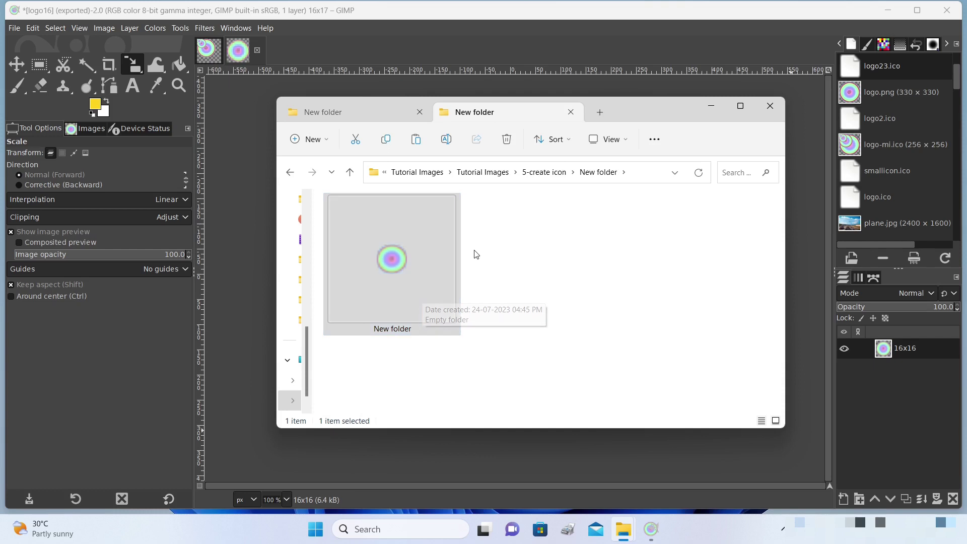
Step: Change the subfolder's custom icon to logo-icon in its folder properties and apply the change
{"action": "right_click", "coordinate": [409, 265]}
{"action": "left_click", "coordinate": [483, 212]}
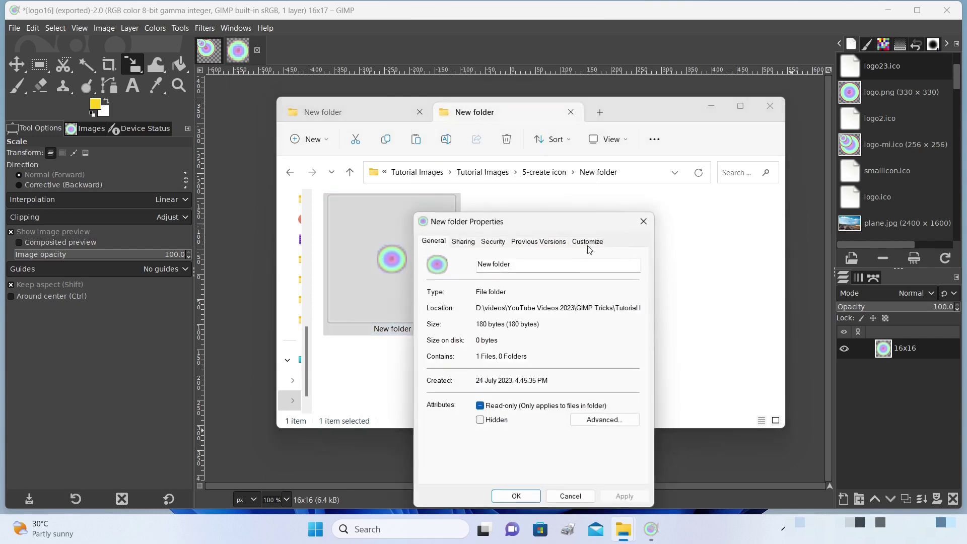
{"action": "left_click", "coordinate": [588, 242]}
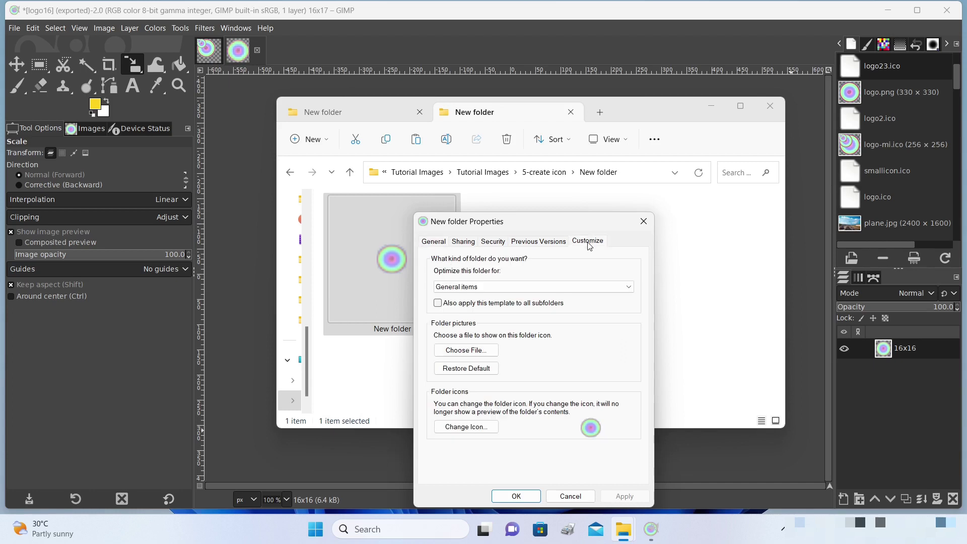
{"action": "left_click", "coordinate": [483, 428]}
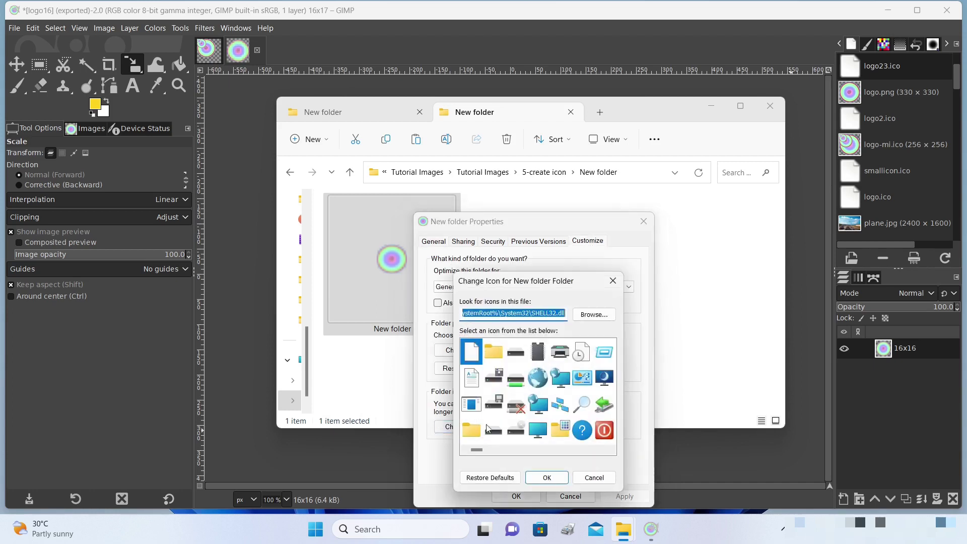
{"action": "left_click", "coordinate": [598, 316]}
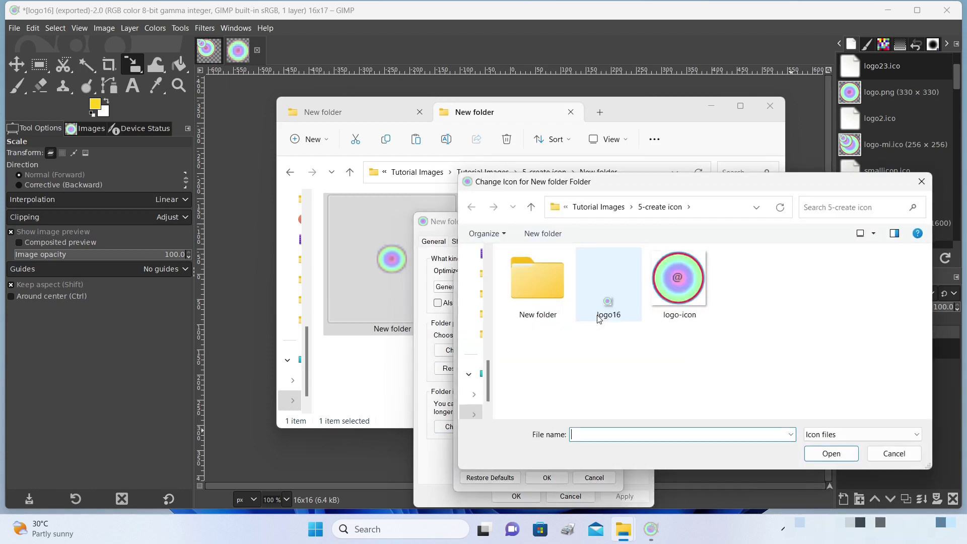
{"action": "left_click", "coordinate": [692, 297]}
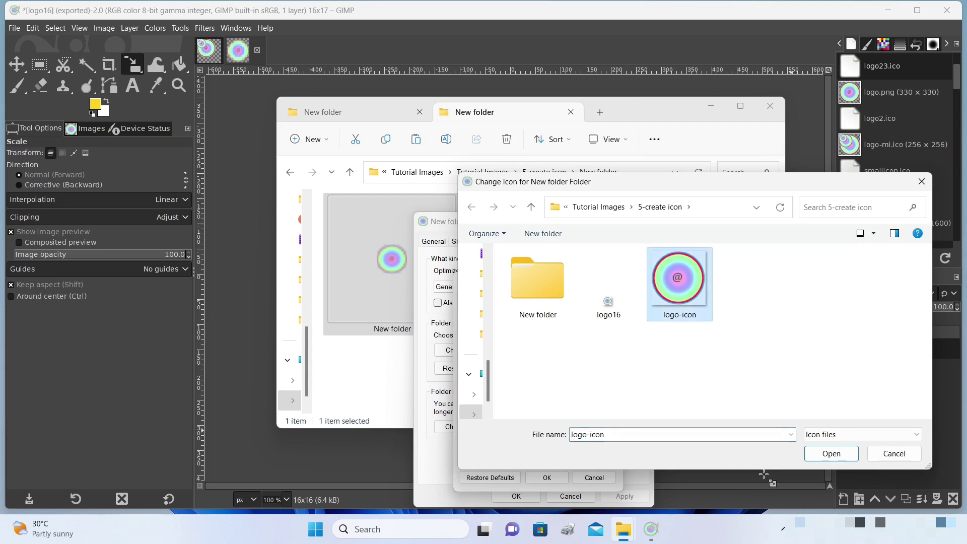
{"action": "left_click", "coordinate": [832, 454]}
{"action": "left_click", "coordinate": [547, 478]}
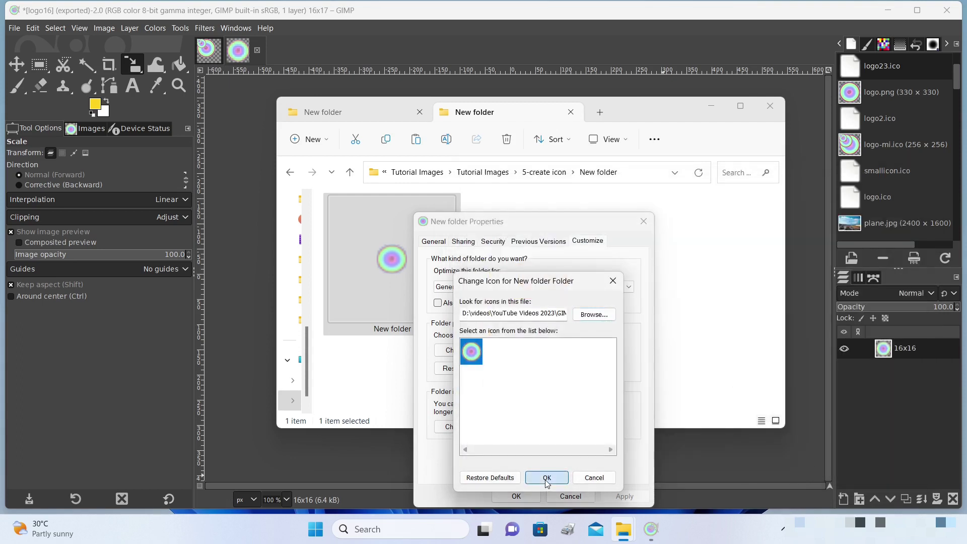
{"action": "left_click", "coordinate": [625, 496]}
{"action": "left_click", "coordinate": [524, 498]}
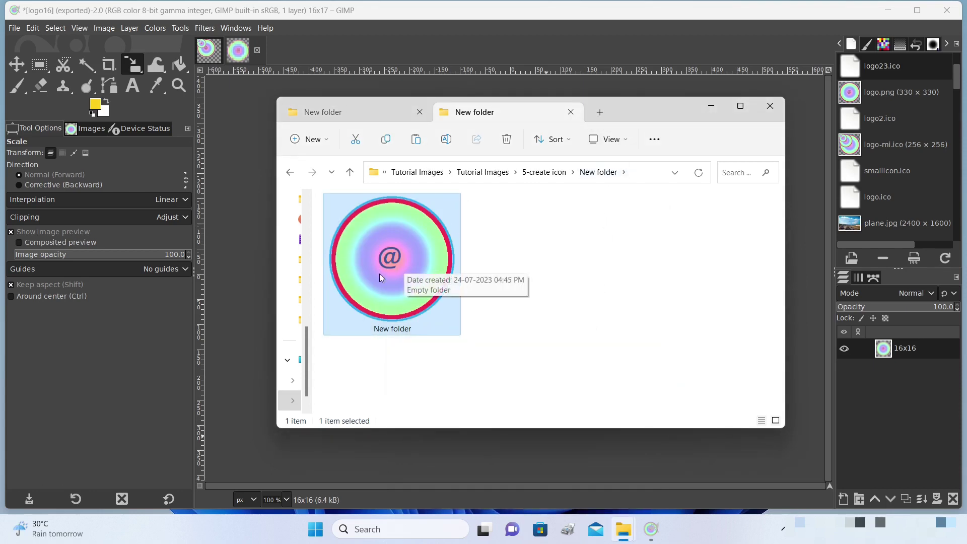
Step: View the subfolder with the logo-icon icon at the large, medium and small icon sizes and as a list
{"action": "left_click", "coordinate": [628, 139]}
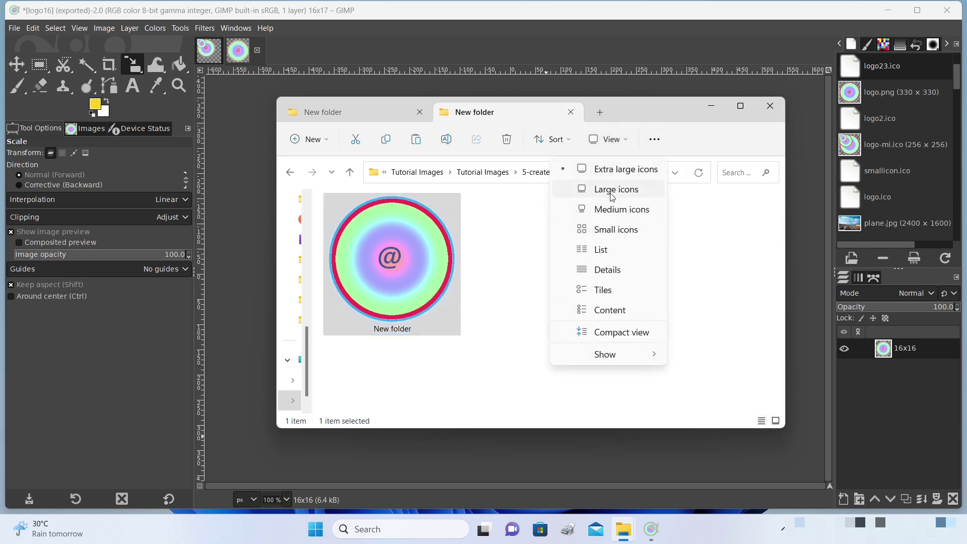
{"action": "left_click", "coordinate": [613, 192]}
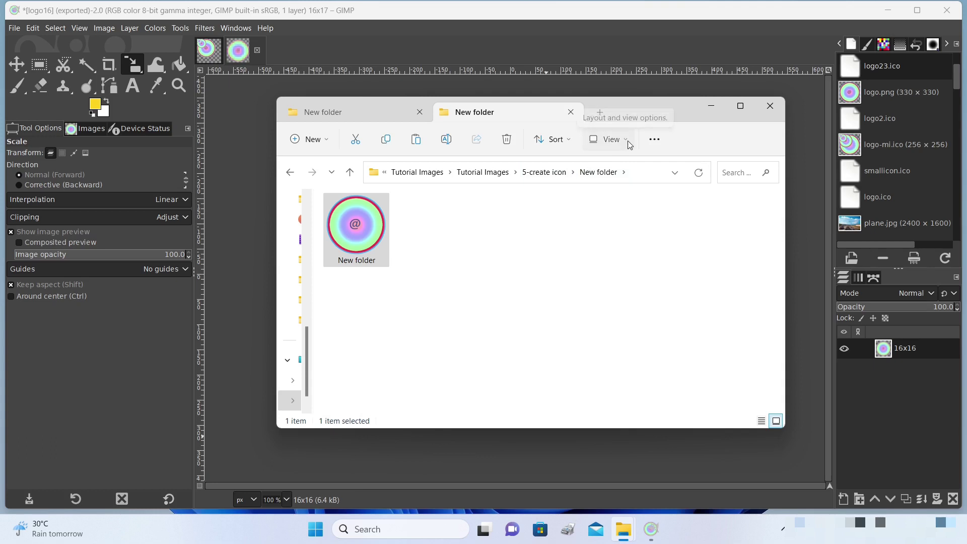
{"action": "left_click", "coordinate": [628, 141]}
{"action": "left_click", "coordinate": [624, 212]}
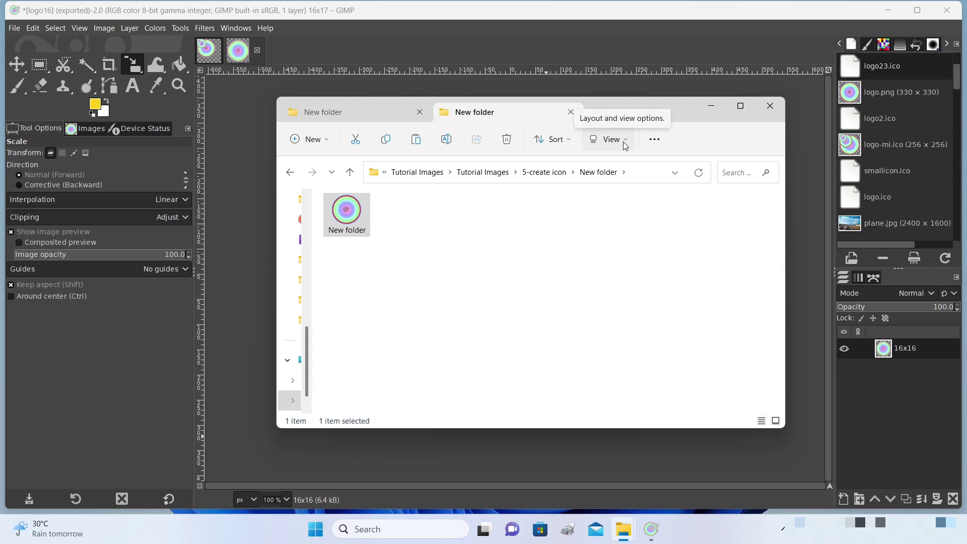
{"action": "left_click", "coordinate": [625, 146]}
{"action": "left_click", "coordinate": [624, 235]}
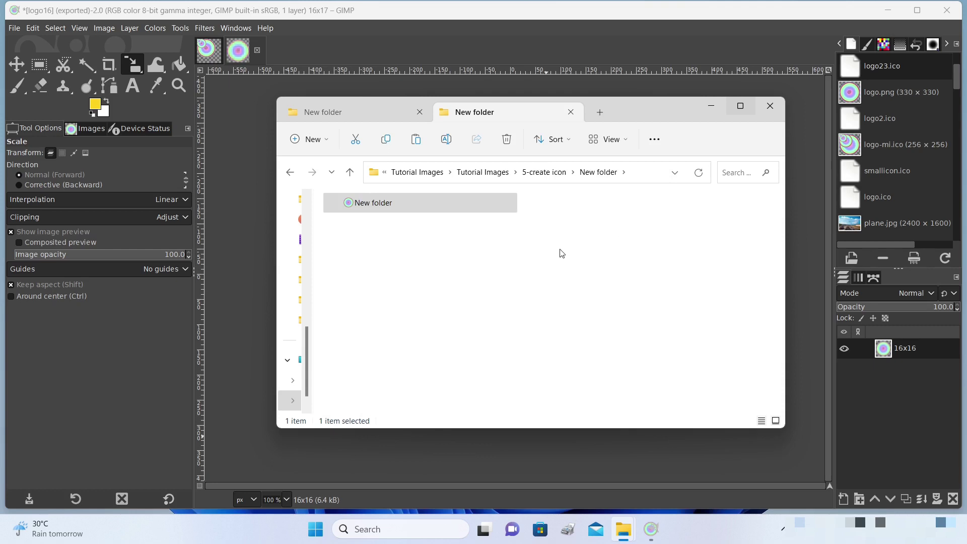
{"action": "left_click", "coordinate": [628, 145]}
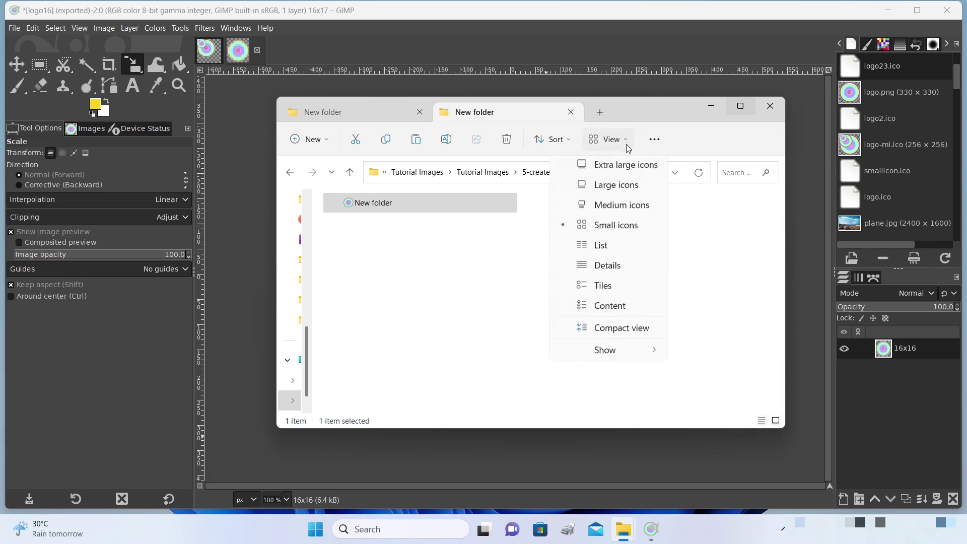
{"action": "left_click", "coordinate": [617, 250]}
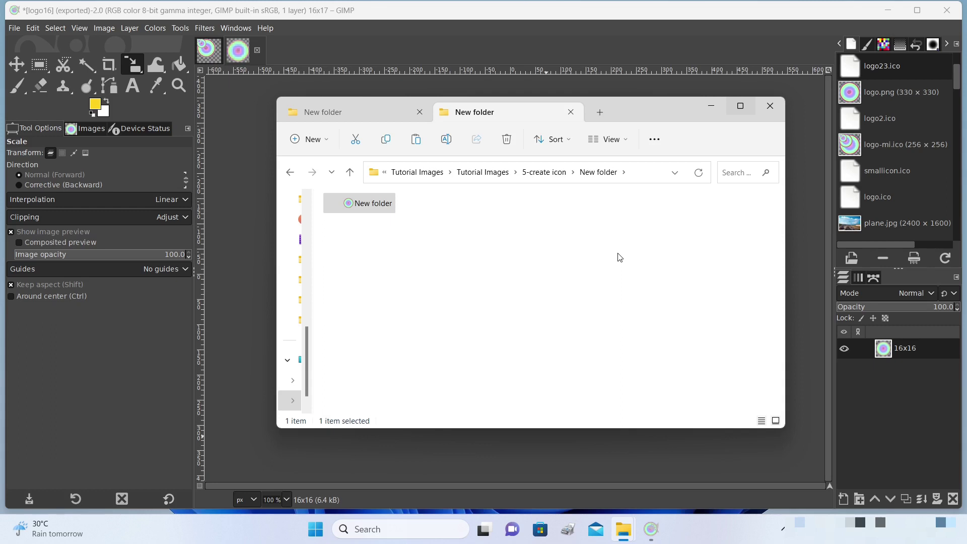
Step: Switch to GIMP and close the logo16 image, discarding its unsaved changes
{"action": "left_click", "coordinate": [260, 69]}
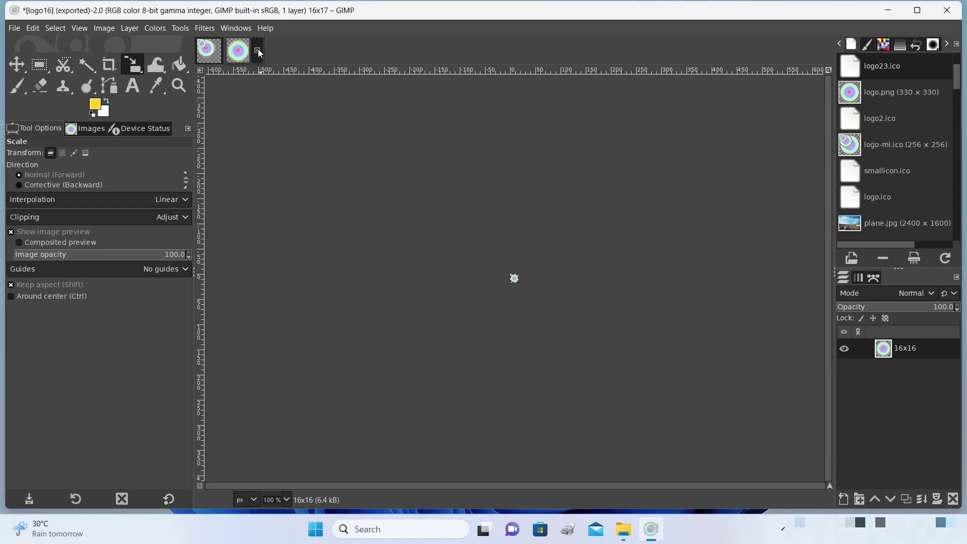
{"action": "left_click", "coordinate": [258, 49]}
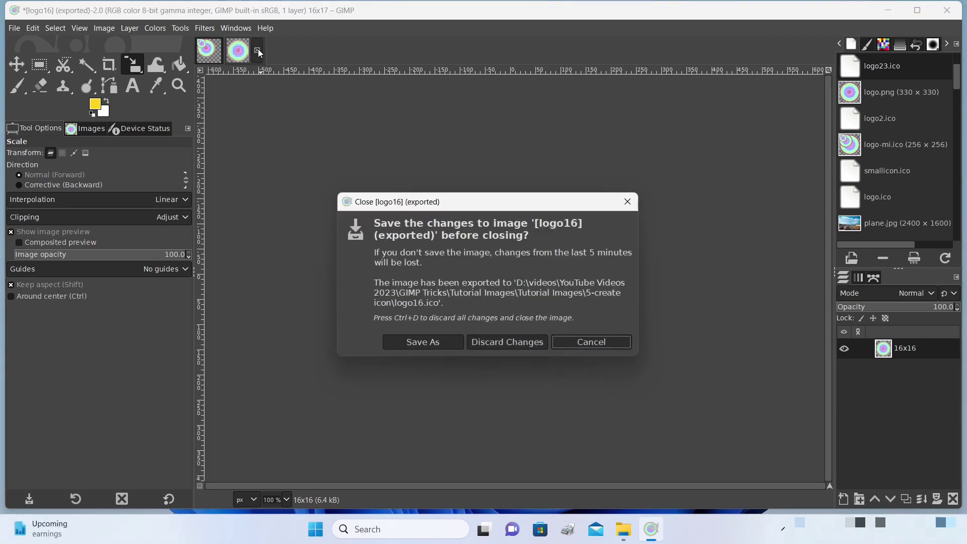
{"action": "left_click", "coordinate": [496, 346]}
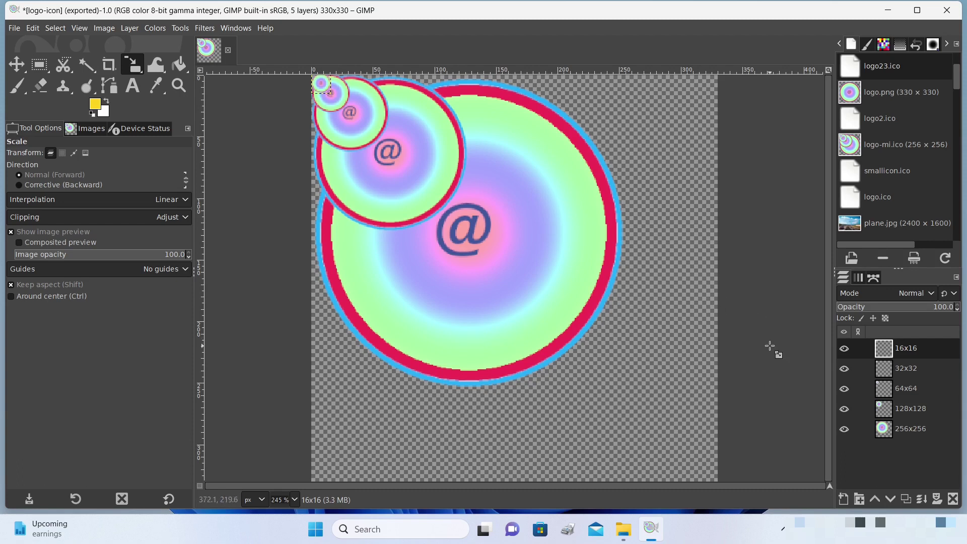
{"action": "left_click", "coordinate": [14, 27]}
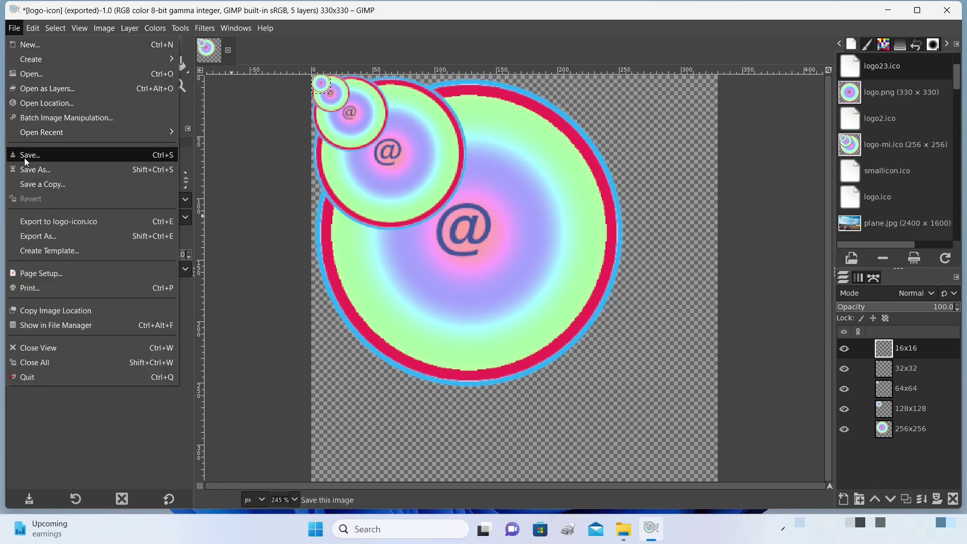
{"action": "left_click", "coordinate": [54, 155]}
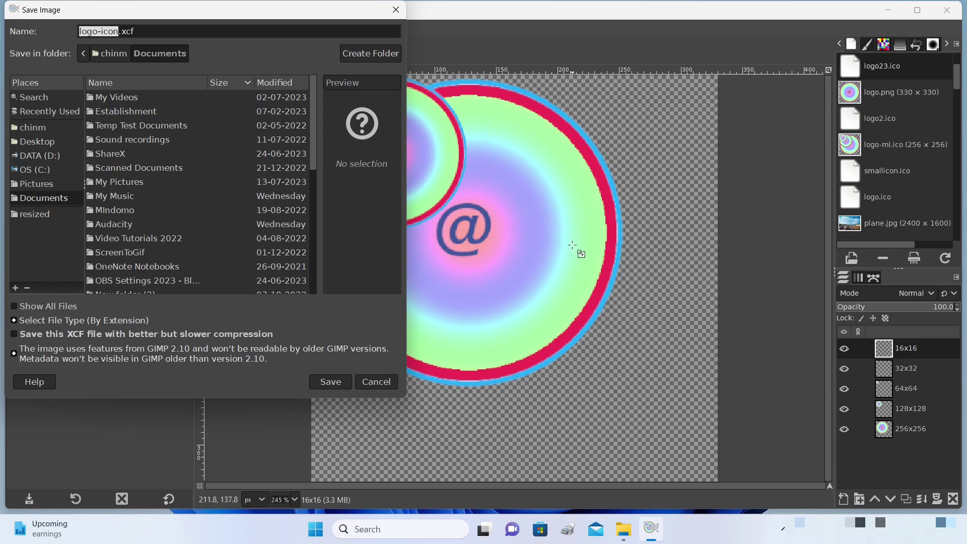
{"action": "key", "text": "Escape"}
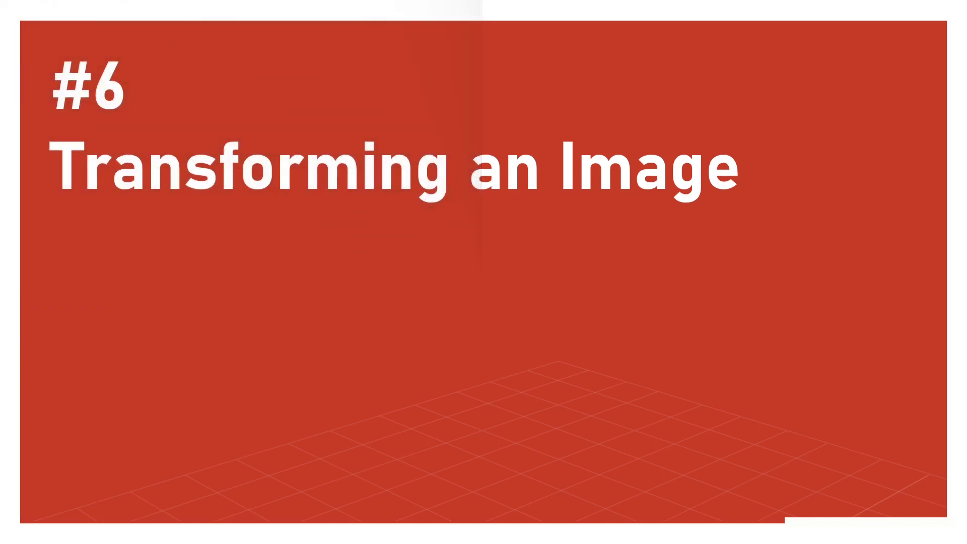
{"action": "left_click", "coordinate": [677, 277]}
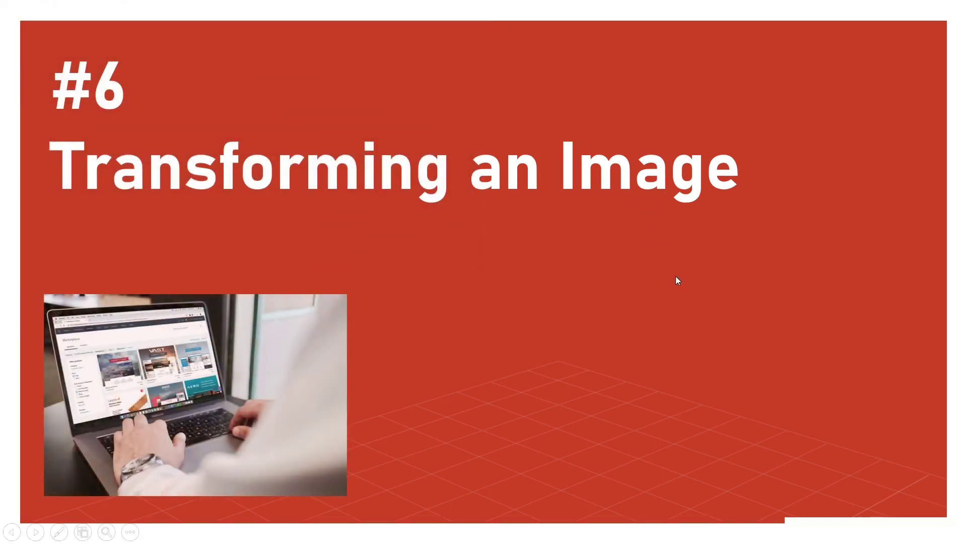
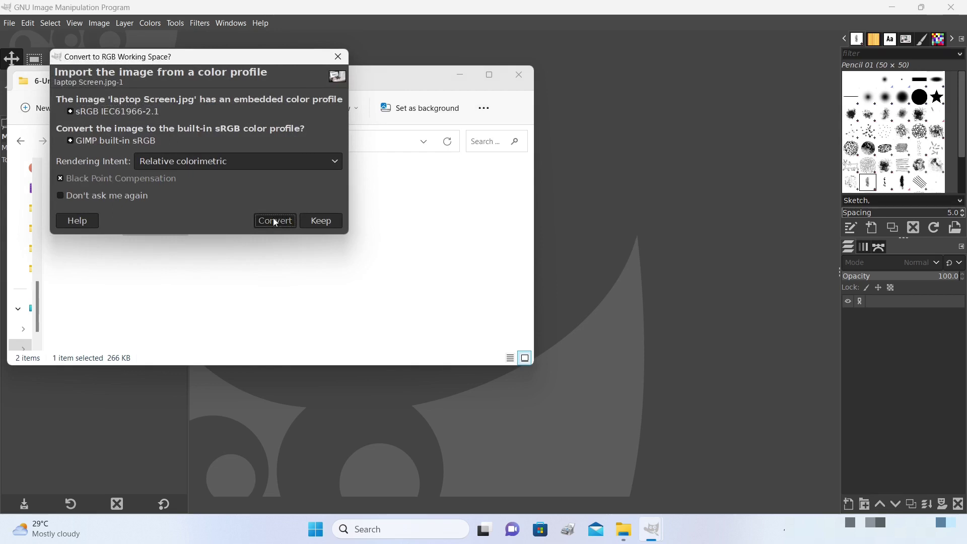
Step: Convert the imported laptop Screen.jpg to the built-in sRGB profile and add browser screen.png as a layer above it
{"action": "left_click", "coordinate": [275, 220]}
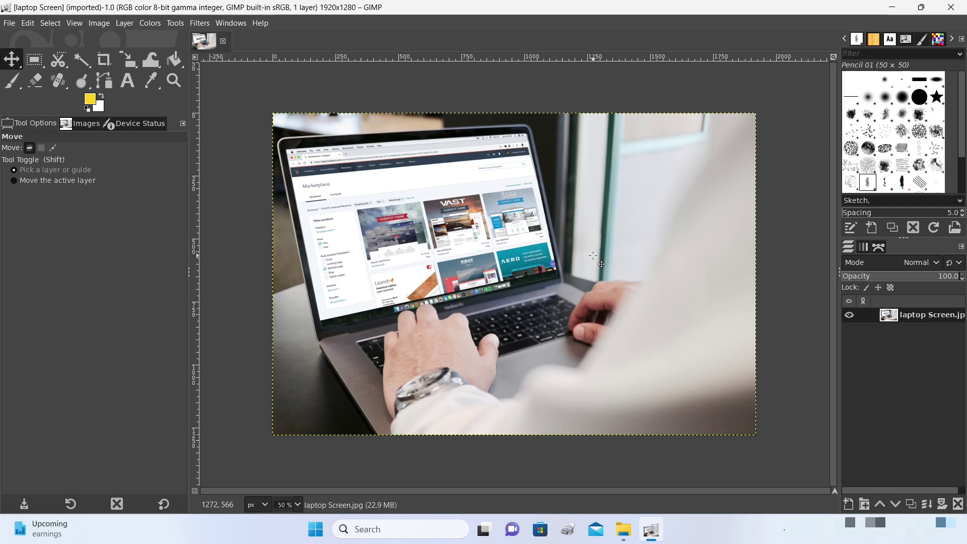
{"action": "left_click", "coordinate": [623, 529]}
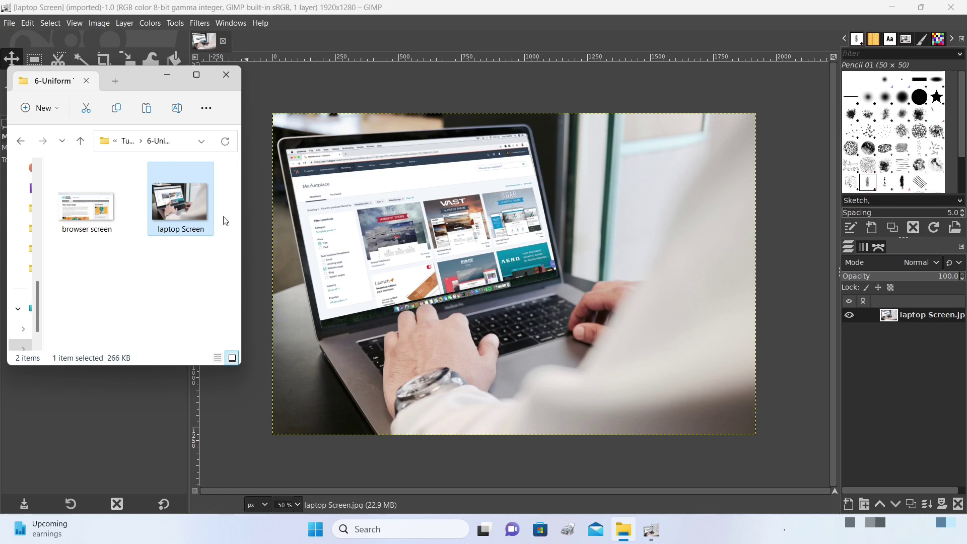
{"action": "left_click", "coordinate": [87, 219]}
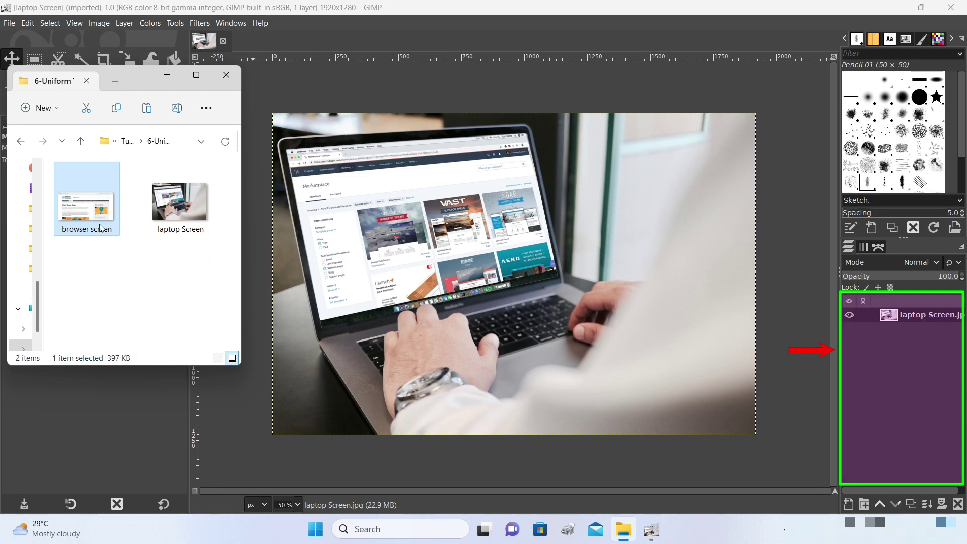
{"action": "mouse_move", "coordinate": [88, 208]}
{"action": "left_mouse_down"}
{"action": "mouse_move", "coordinate": [108, 199]}
{"action": "mouse_move", "coordinate": [495, 241]}
{"action": "left_mouse_up"}
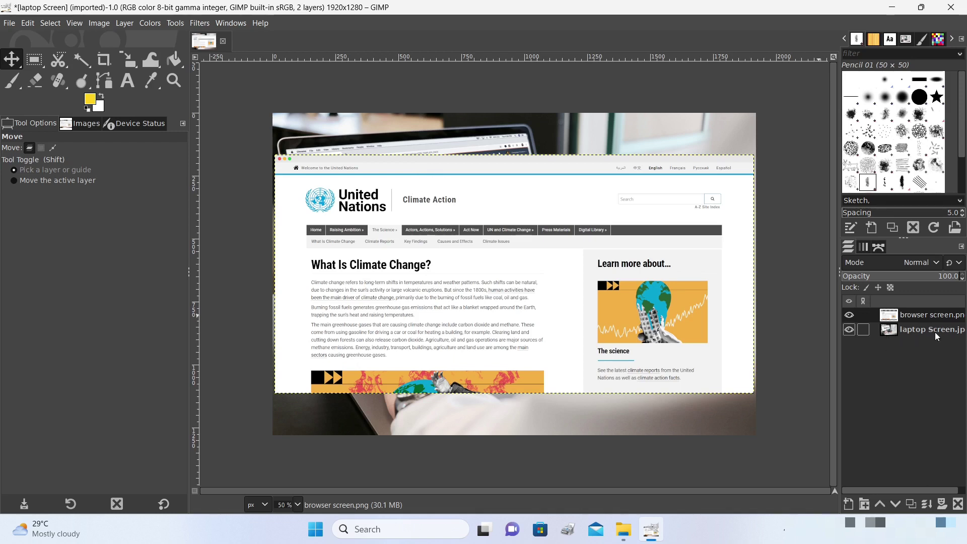
Step: Hide and show the browser screen and laptop Screen layers in turn to examine how they are stacked
{"action": "left_click", "coordinate": [849, 316]}
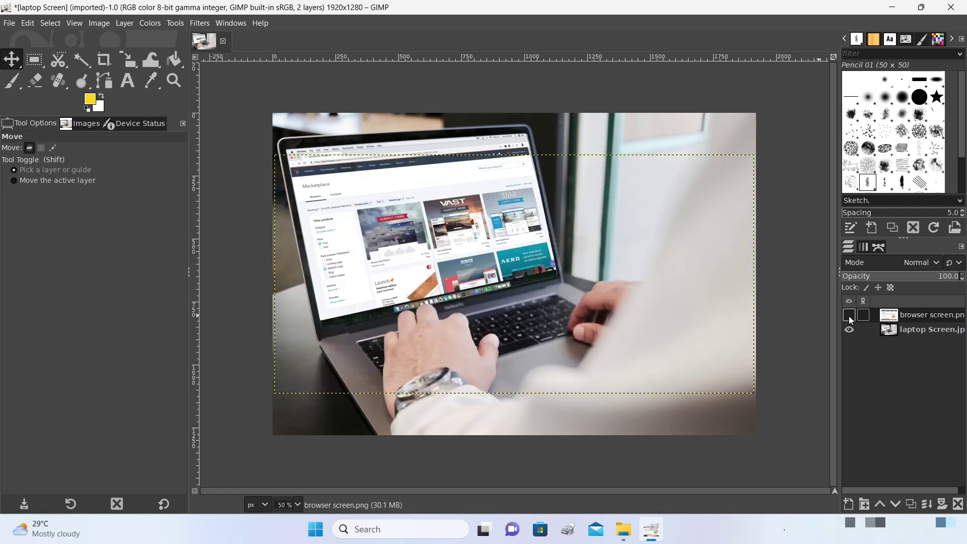
{"action": "left_click", "coordinate": [849, 316]}
{"action": "left_click", "coordinate": [850, 330]}
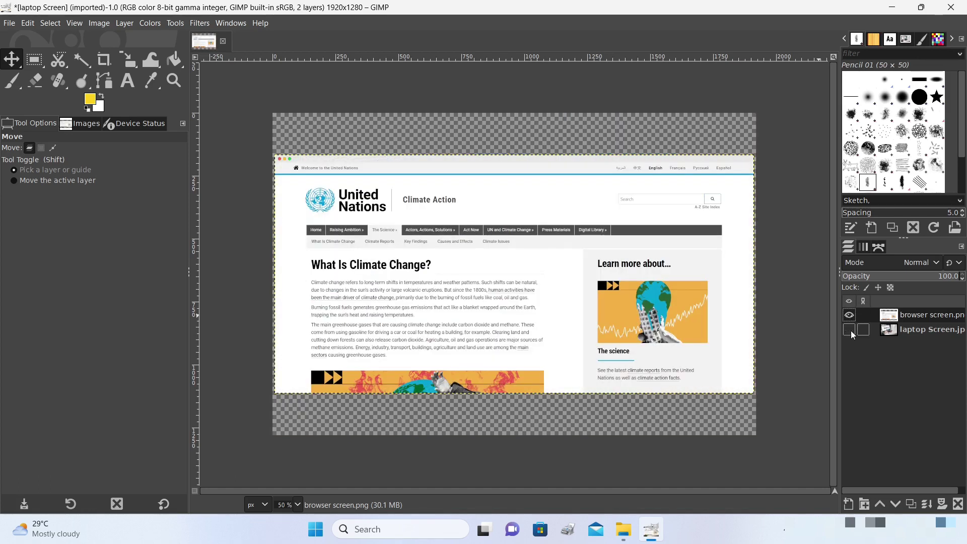
{"action": "left_click", "coordinate": [849, 331]}
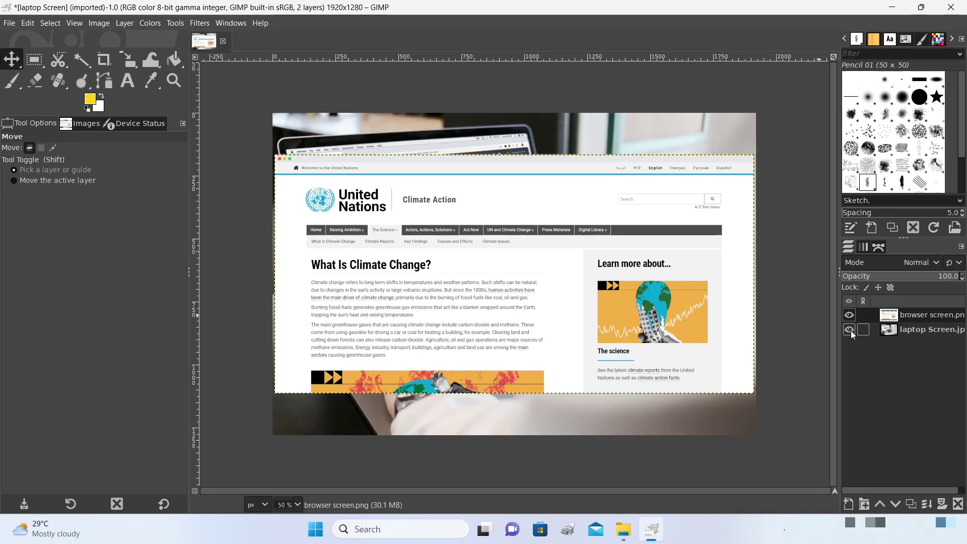
{"action": "mouse_move", "coordinate": [914, 317]}
{"action": "left_mouse_down"}
{"action": "mouse_move", "coordinate": [919, 346]}
{"action": "mouse_move", "coordinate": [914, 310]}
{"action": "left_mouse_up"}
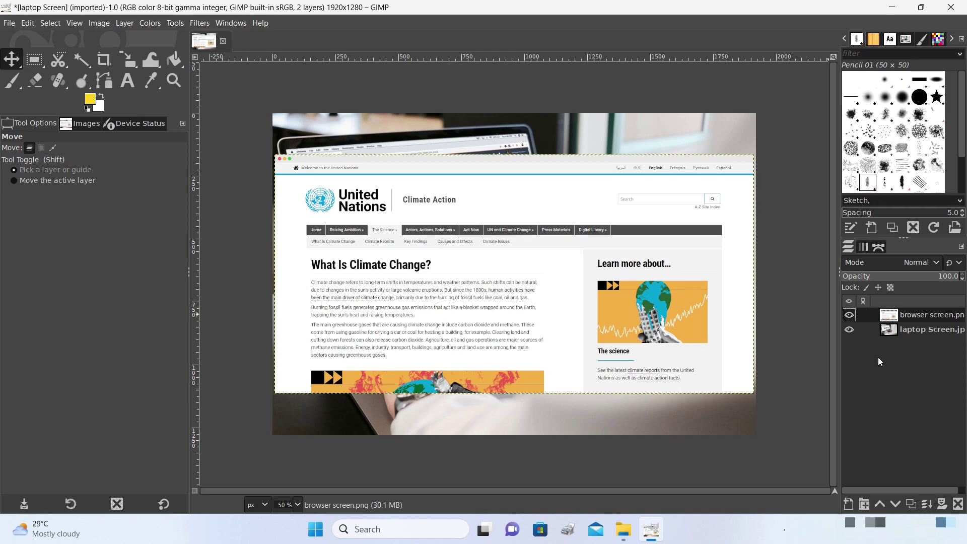
{"action": "left_click", "coordinate": [849, 315]}
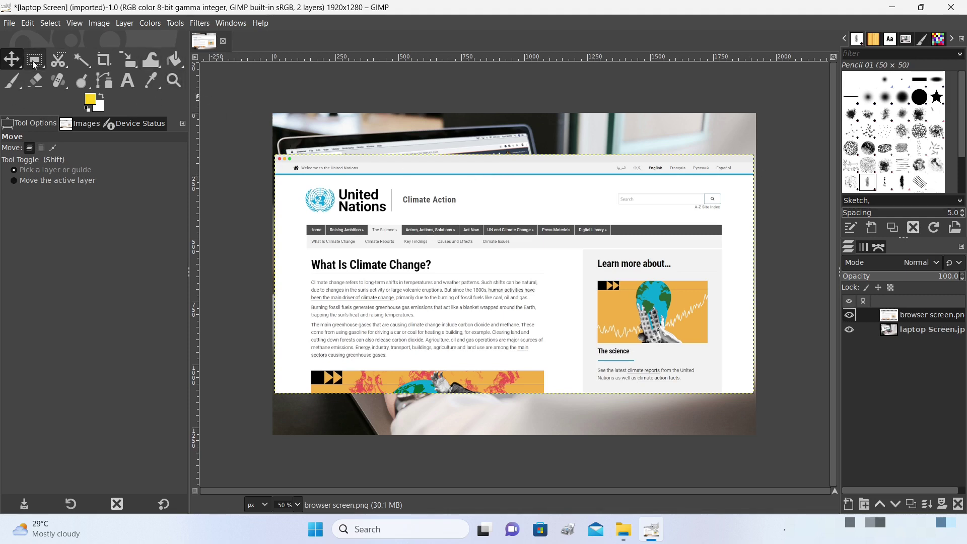
Step: Start a Unified Transform on the browser screen layer and move its four corners in perspective onto the corners of the laptop display
{"action": "right_click", "coordinate": [129, 65]}
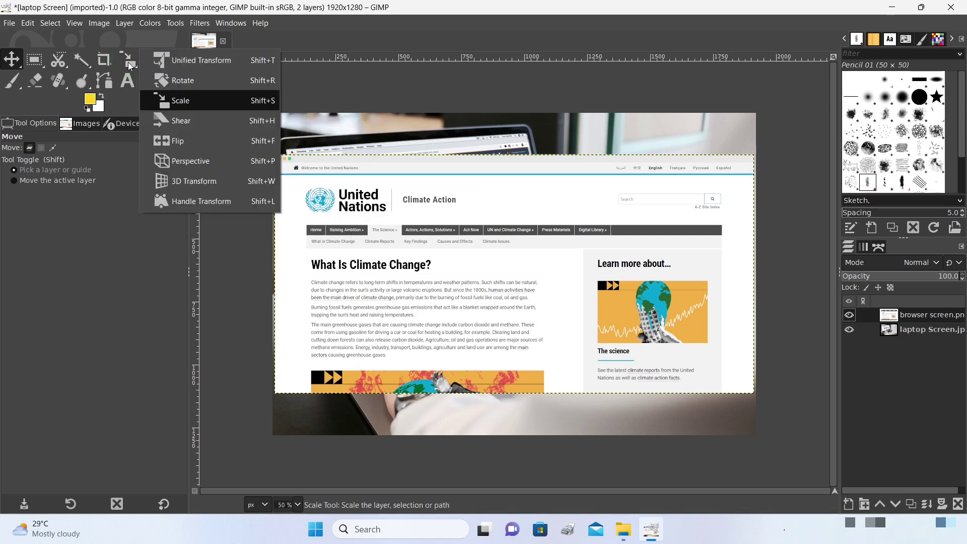
{"action": "left_click", "coordinate": [231, 65]}
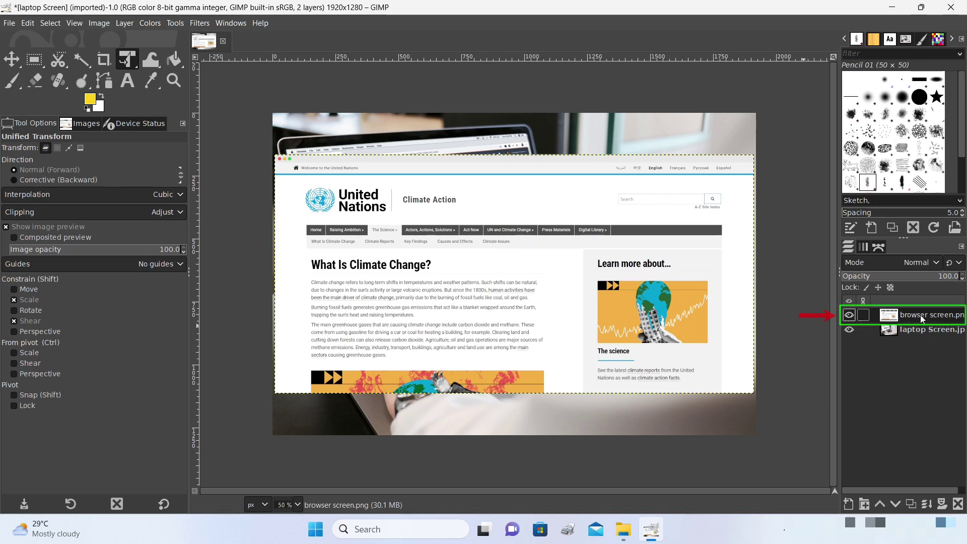
{"action": "left_click", "coordinate": [524, 208]}
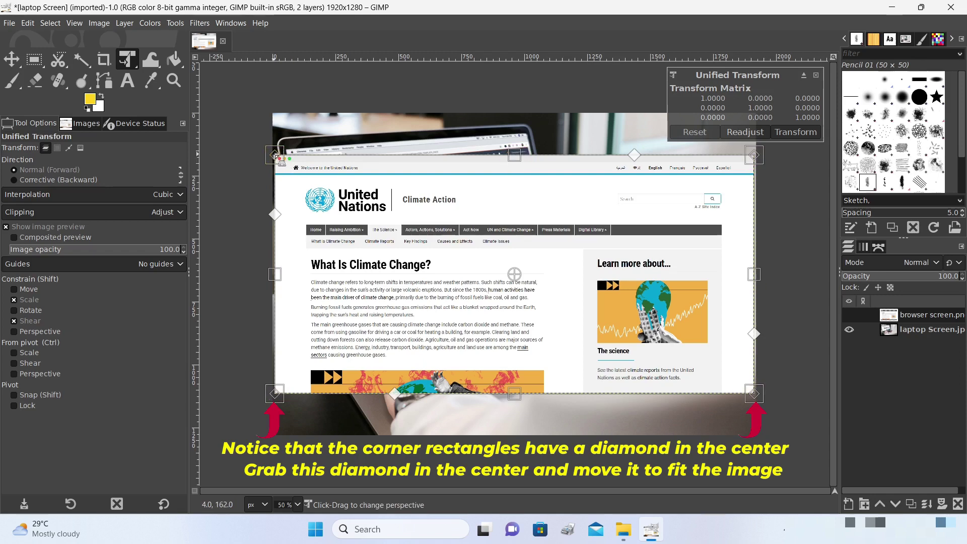
{"action": "left_click_drag", "start_coordinate": [276, 157], "coordinate": [287, 150]}
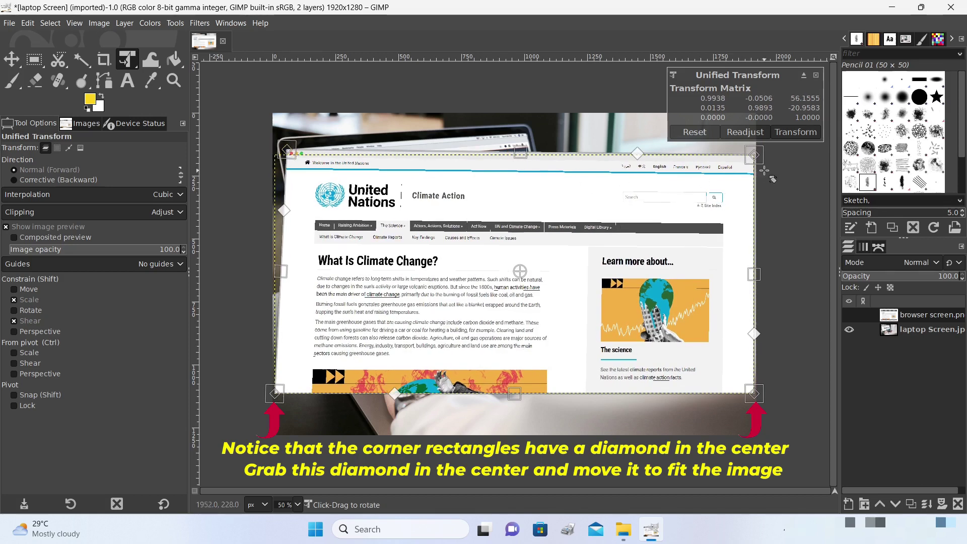
{"action": "left_click_drag", "start_coordinate": [753, 157], "coordinate": [525, 135]}
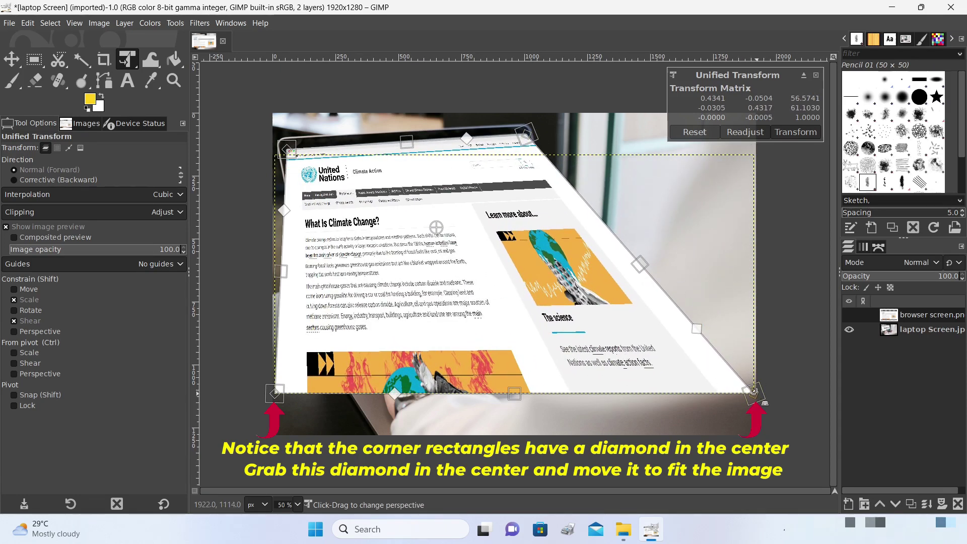
{"action": "left_click_drag", "start_coordinate": [755, 391], "coordinate": [556, 266]}
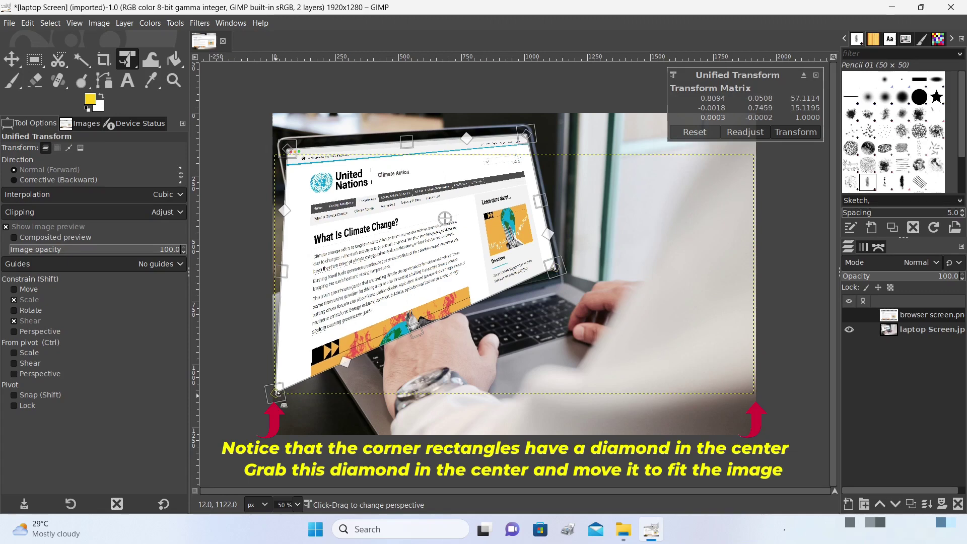
{"action": "left_click_drag", "start_coordinate": [276, 392], "coordinate": [321, 321]}
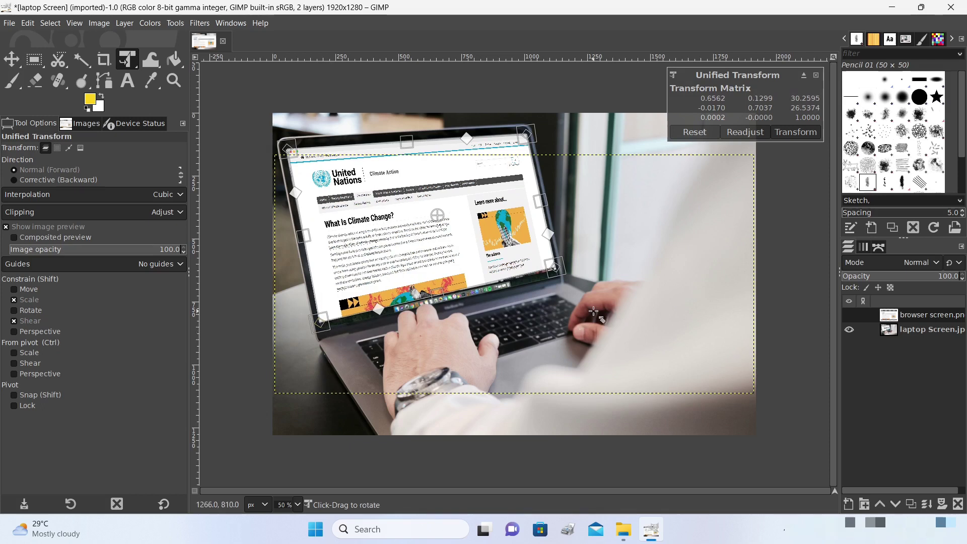
Step: Fine-tune the right edge and both right-hand corners of the browser screen layer to match the laptop display's bezel
{"action": "left_click_drag", "start_coordinate": [554, 266], "coordinate": [551, 268]}
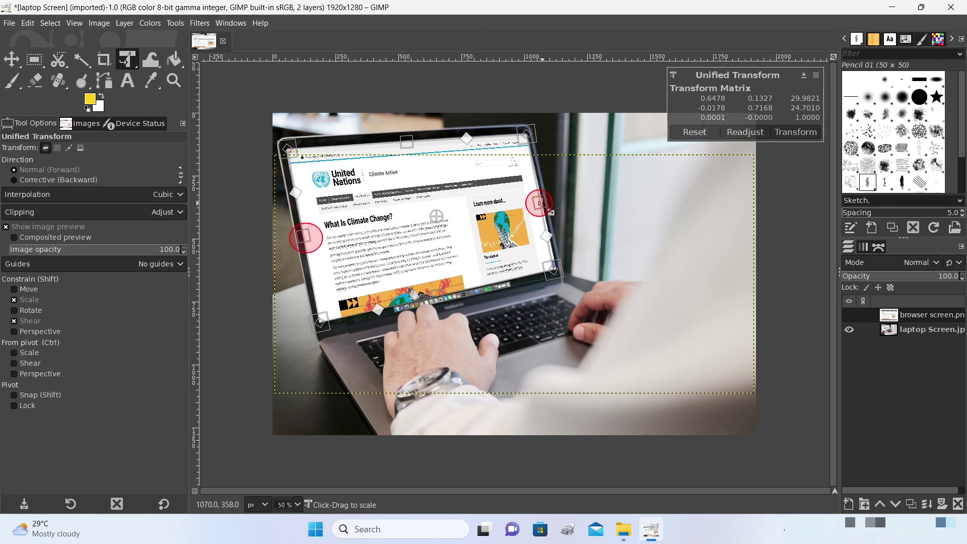
{"action": "left_click_drag", "start_coordinate": [541, 203], "coordinate": [542, 203]}
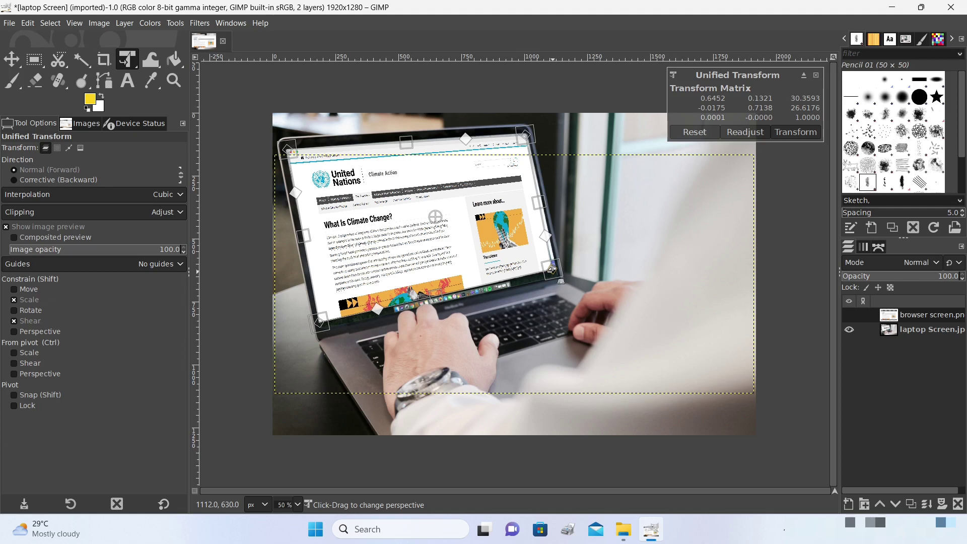
{"action": "left_click_drag", "start_coordinate": [552, 269], "coordinate": [555, 269]}
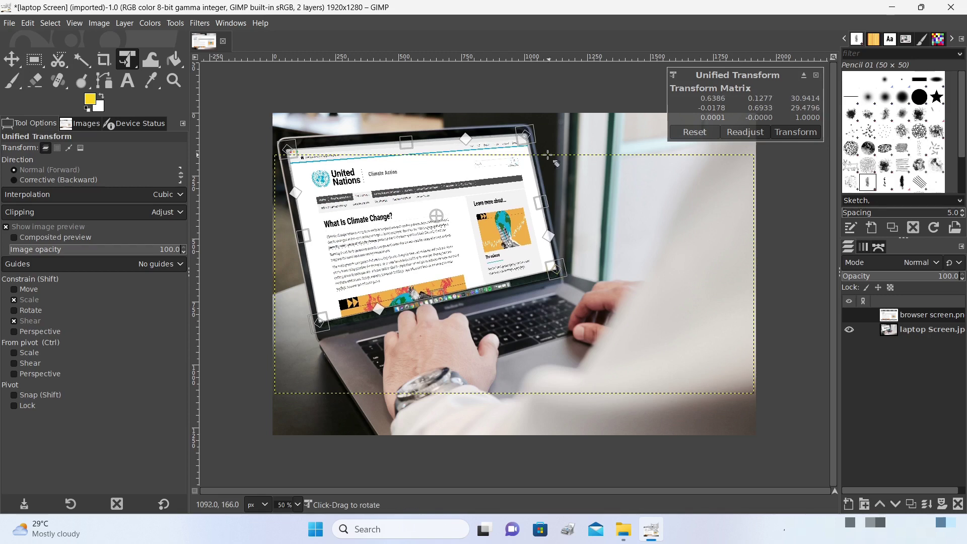
{"action": "scroll", "coordinate": [524, 137], "scroll_direction": "up", "scroll_amount": 2}
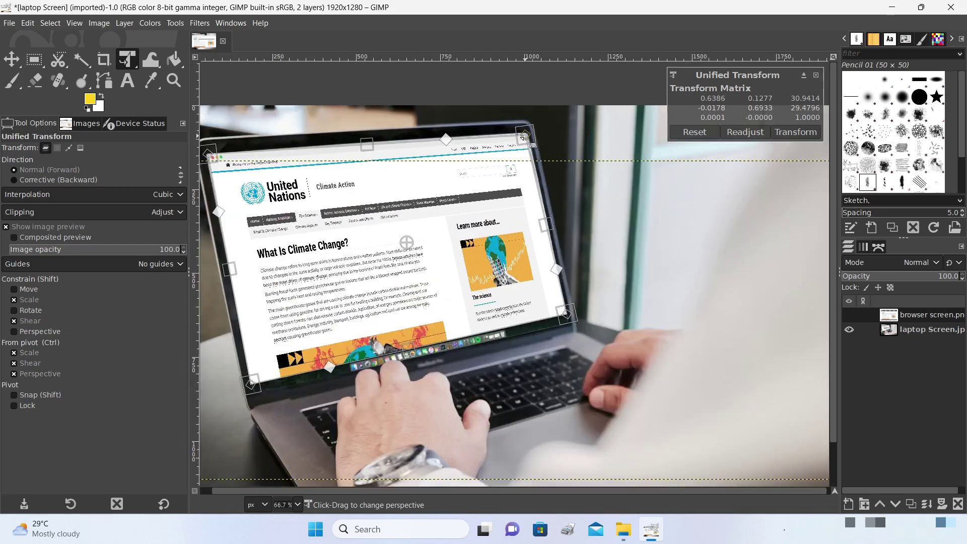
{"action": "left_click_drag", "start_coordinate": [525, 136], "coordinate": [527, 134]}
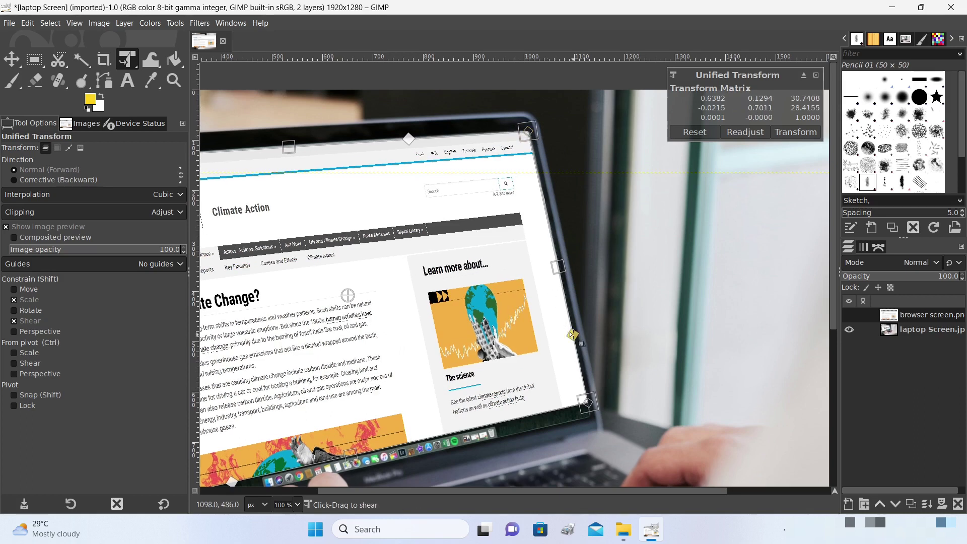
{"action": "left_click_drag", "start_coordinate": [586, 401], "coordinate": [587, 400]}
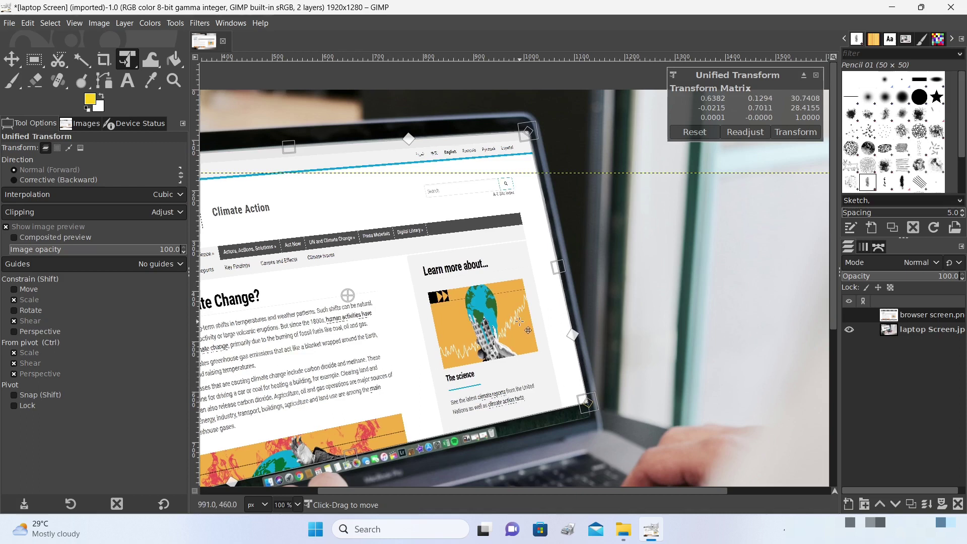
Step: Adjust the left edge and lower-left corner of the browser screen layer to the laptop display and apply the transform
{"action": "scroll", "coordinate": [526, 327], "scroll_direction": "down", "scroll_amount": 1}
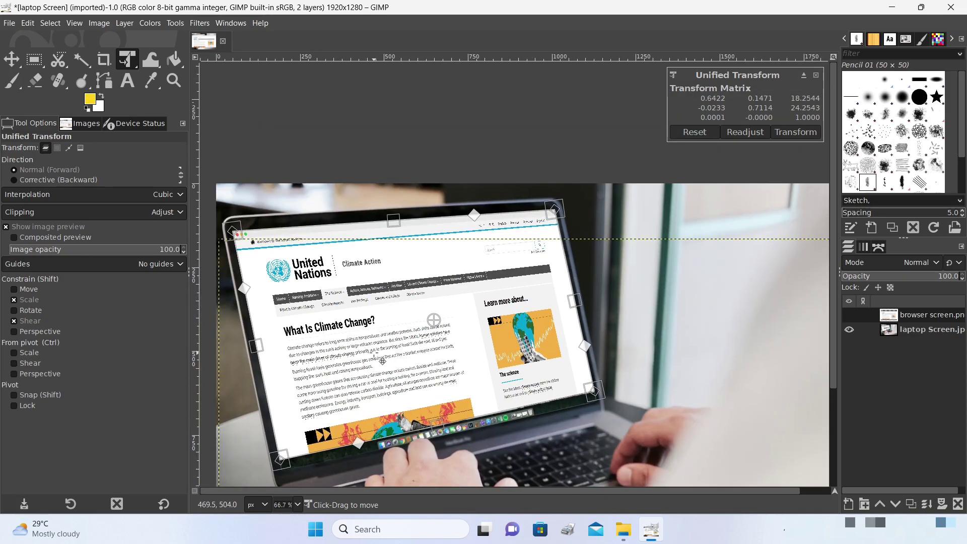
{"action": "left_click_drag", "start_coordinate": [382, 361], "coordinate": [374, 353]}
{"action": "left_click_drag", "start_coordinate": [255, 344], "coordinate": [255, 344]}
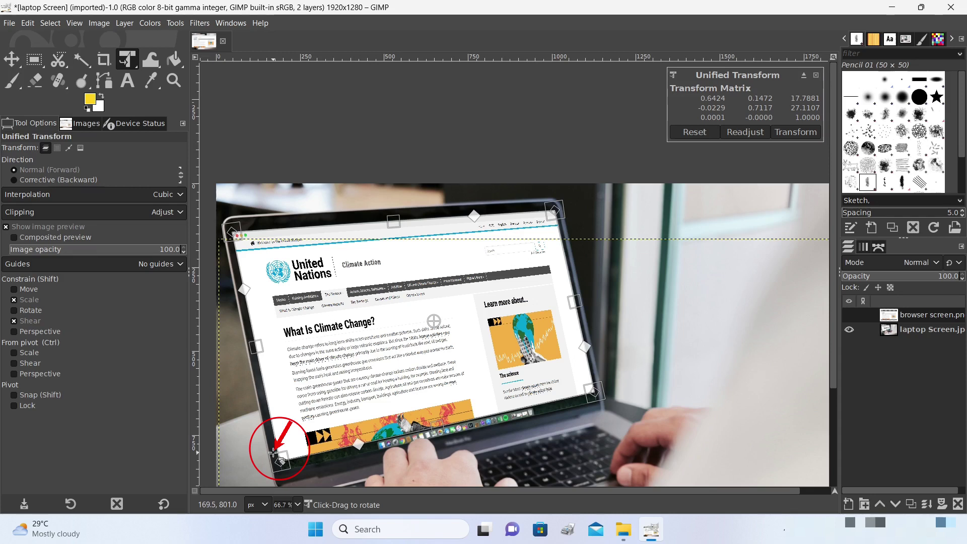
{"action": "mouse_move", "coordinate": [275, 452]}
{"action": "left_mouse_down"}
{"action": "mouse_move", "coordinate": [270, 434]}
{"action": "mouse_move", "coordinate": [276, 451]}
{"action": "left_mouse_up"}
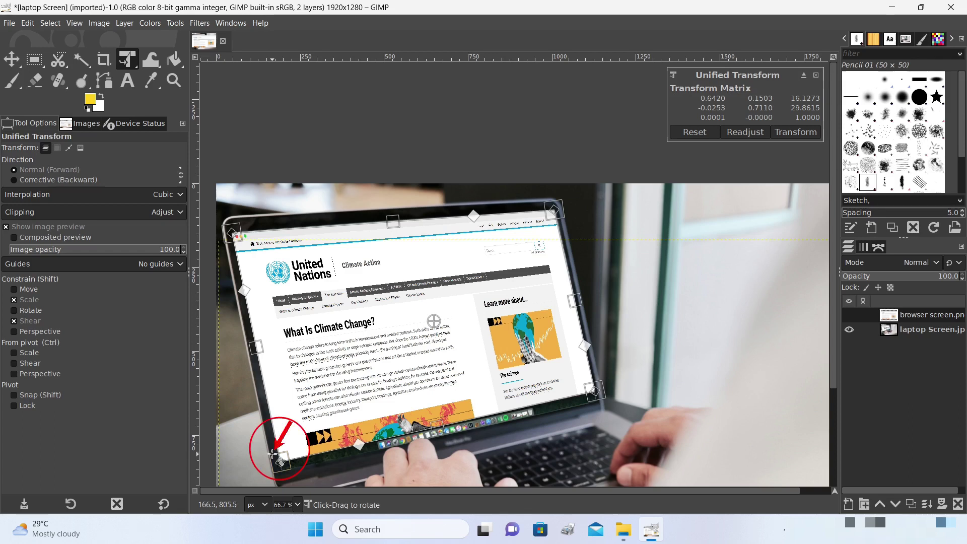
{"action": "left_click_drag", "start_coordinate": [272, 455], "coordinate": [269, 452]}
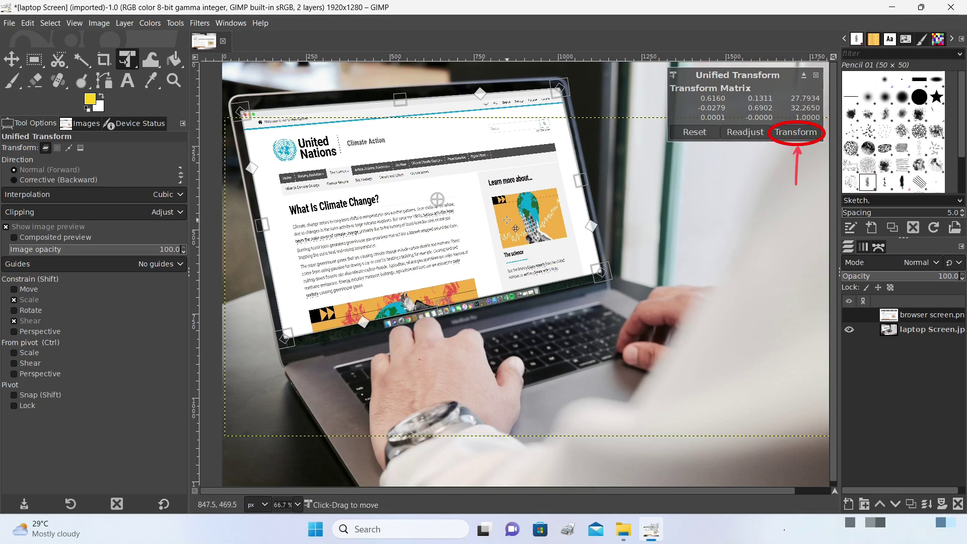
{"action": "left_click", "coordinate": [802, 133]}
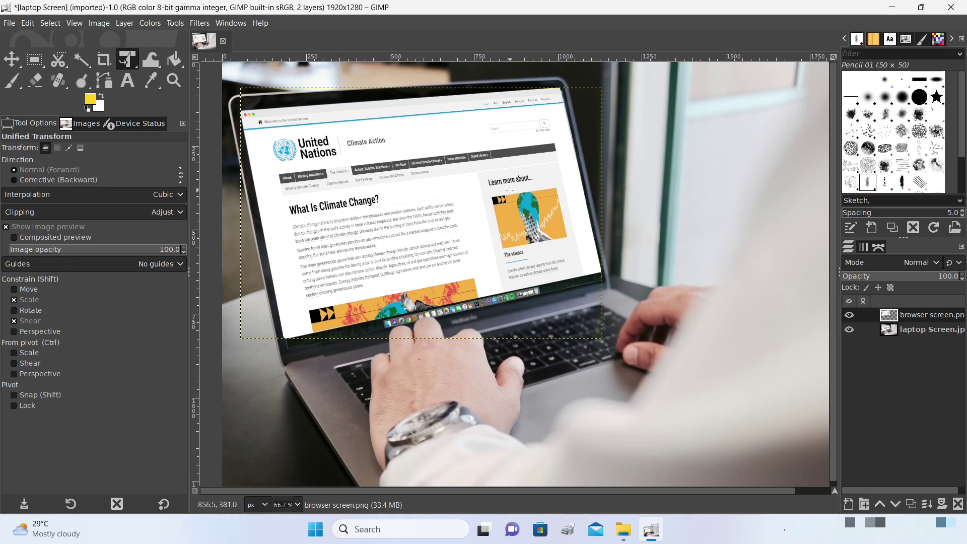
Step: Export the composite as laptop Screen-cc.jpg in the 6-Uniform Transfromation folder, with JPEG quality 90
{"action": "left_click", "coordinate": [8, 25]}
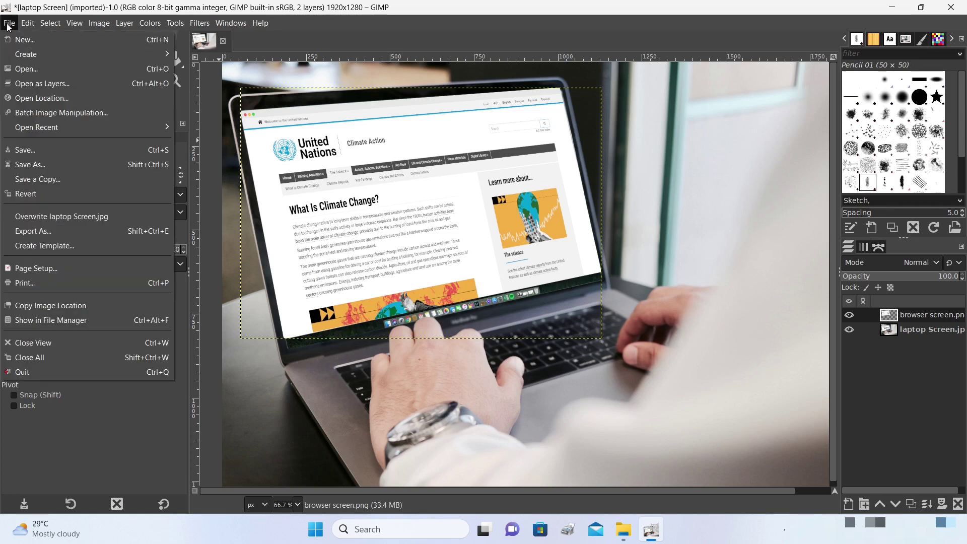
{"action": "left_click", "coordinate": [53, 230]}
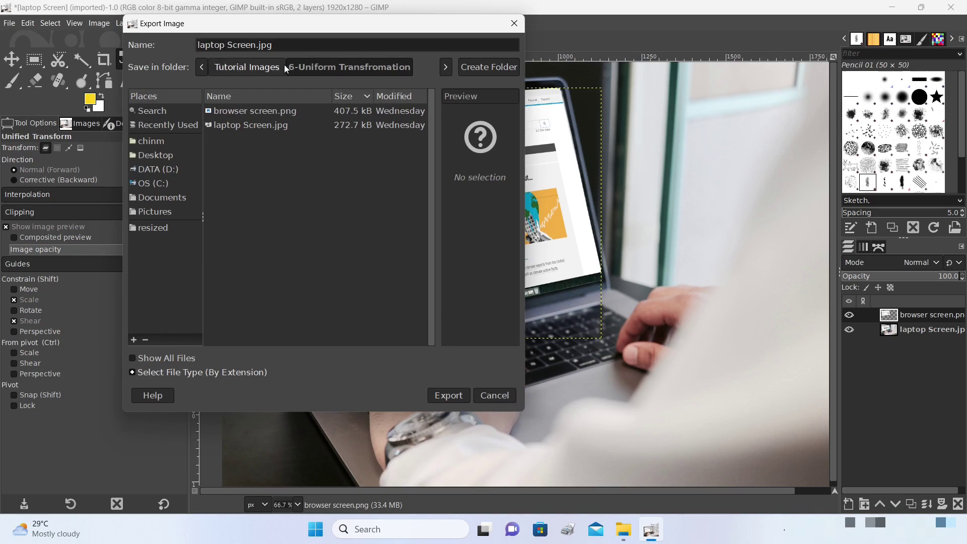
{"action": "type", "text": "-cc"}
{"action": "left_click", "coordinate": [443, 397]}
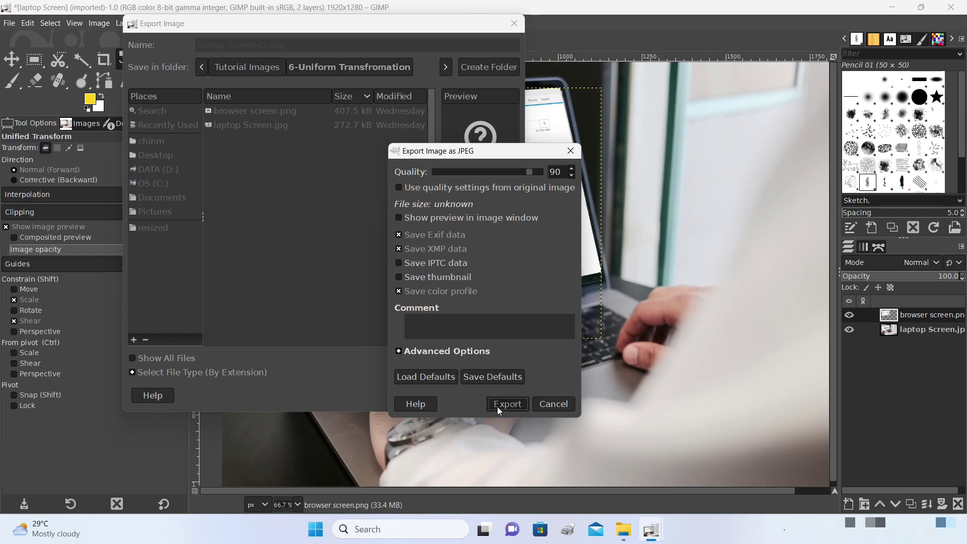
{"action": "left_click", "coordinate": [497, 407]}
Step: Switch to File Explorer, open laptop Screen-cc.jpg in the photo viewer and compare it with the original laptop Screen.jpg
{"action": "left_click", "coordinate": [627, 530]}
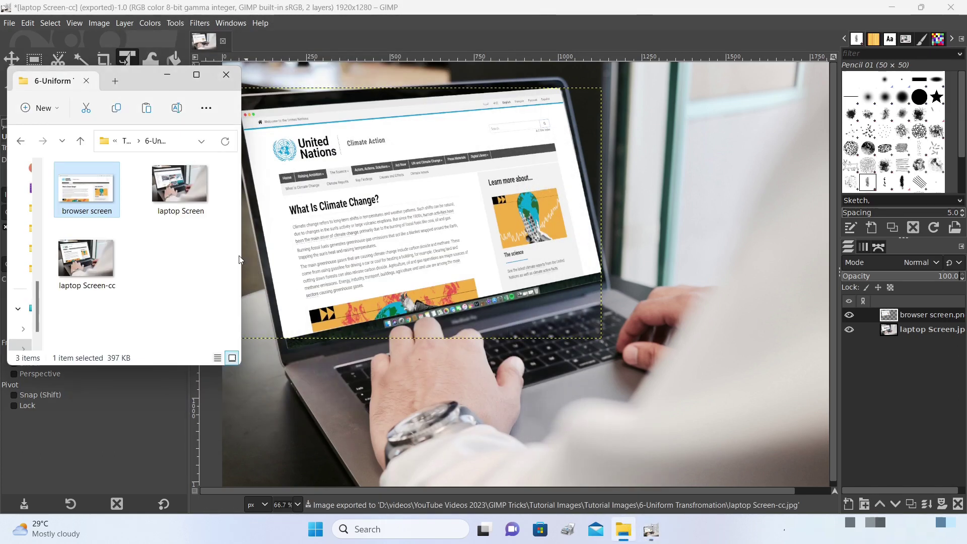
{"action": "left_click_drag", "start_coordinate": [245, 259], "coordinate": [545, 249]}
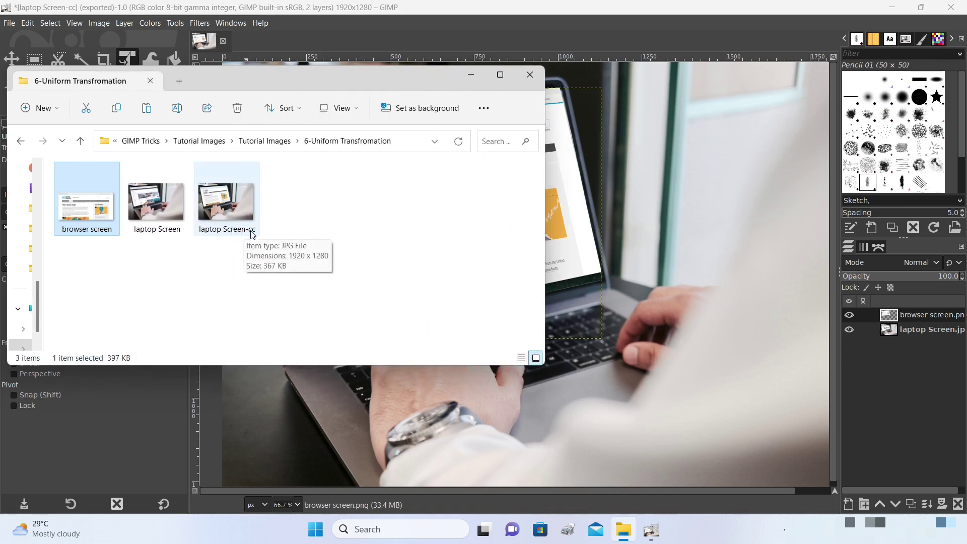
{"action": "left_click", "coordinate": [234, 197]}
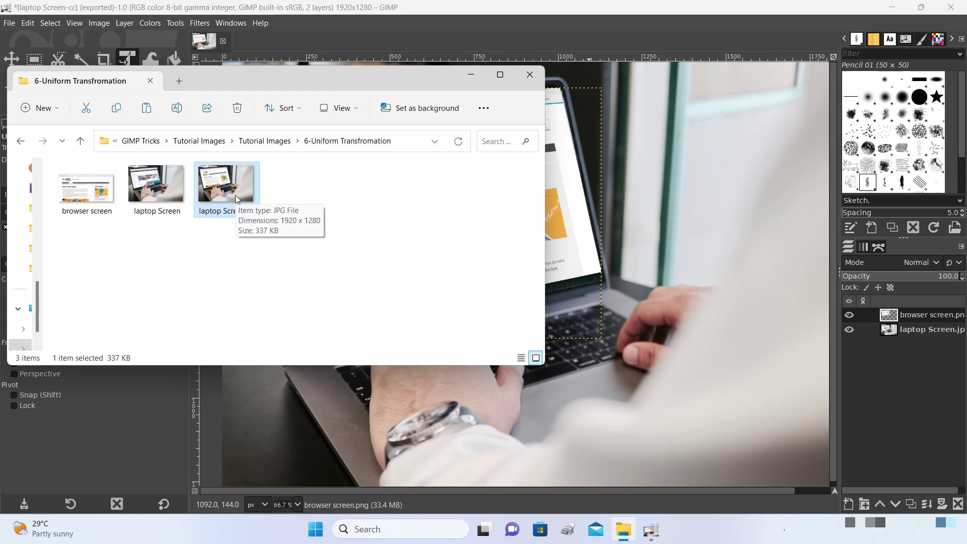
{"action": "double_click", "coordinate": [235, 195]}
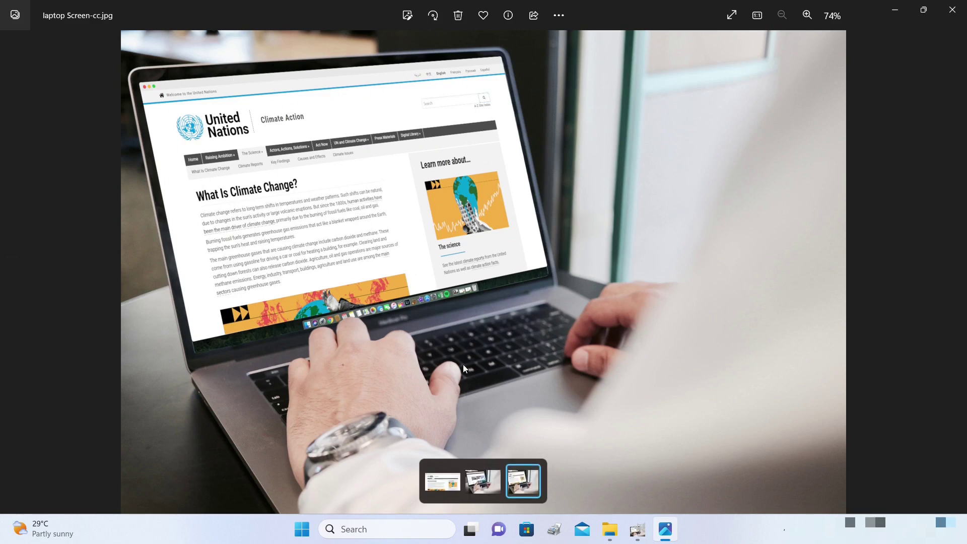
{"action": "left_click", "coordinate": [479, 482]}
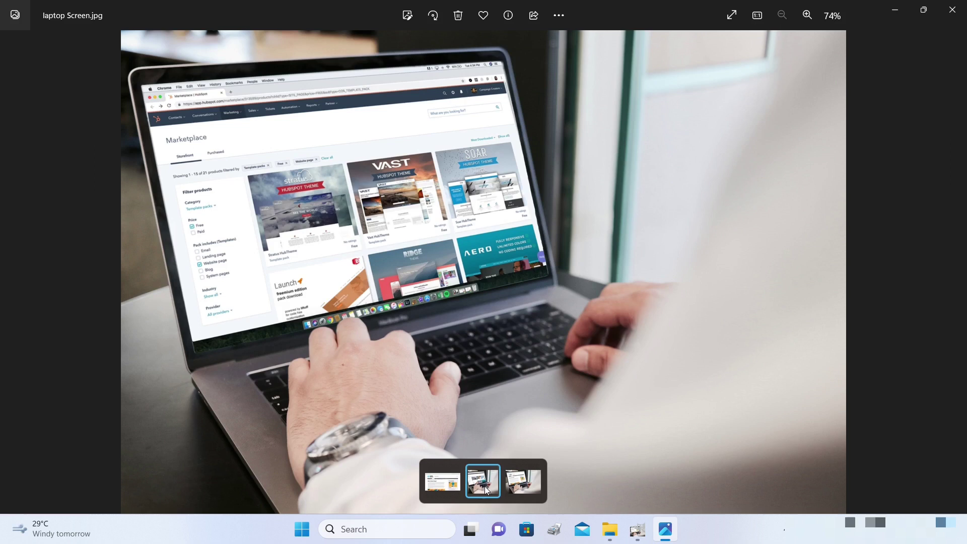
{"action": "left_click", "coordinate": [524, 492]}
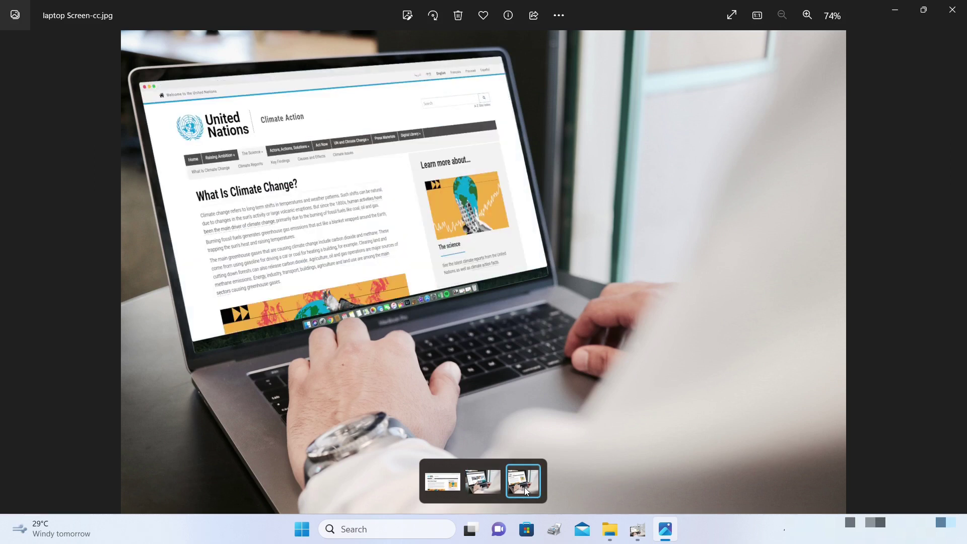